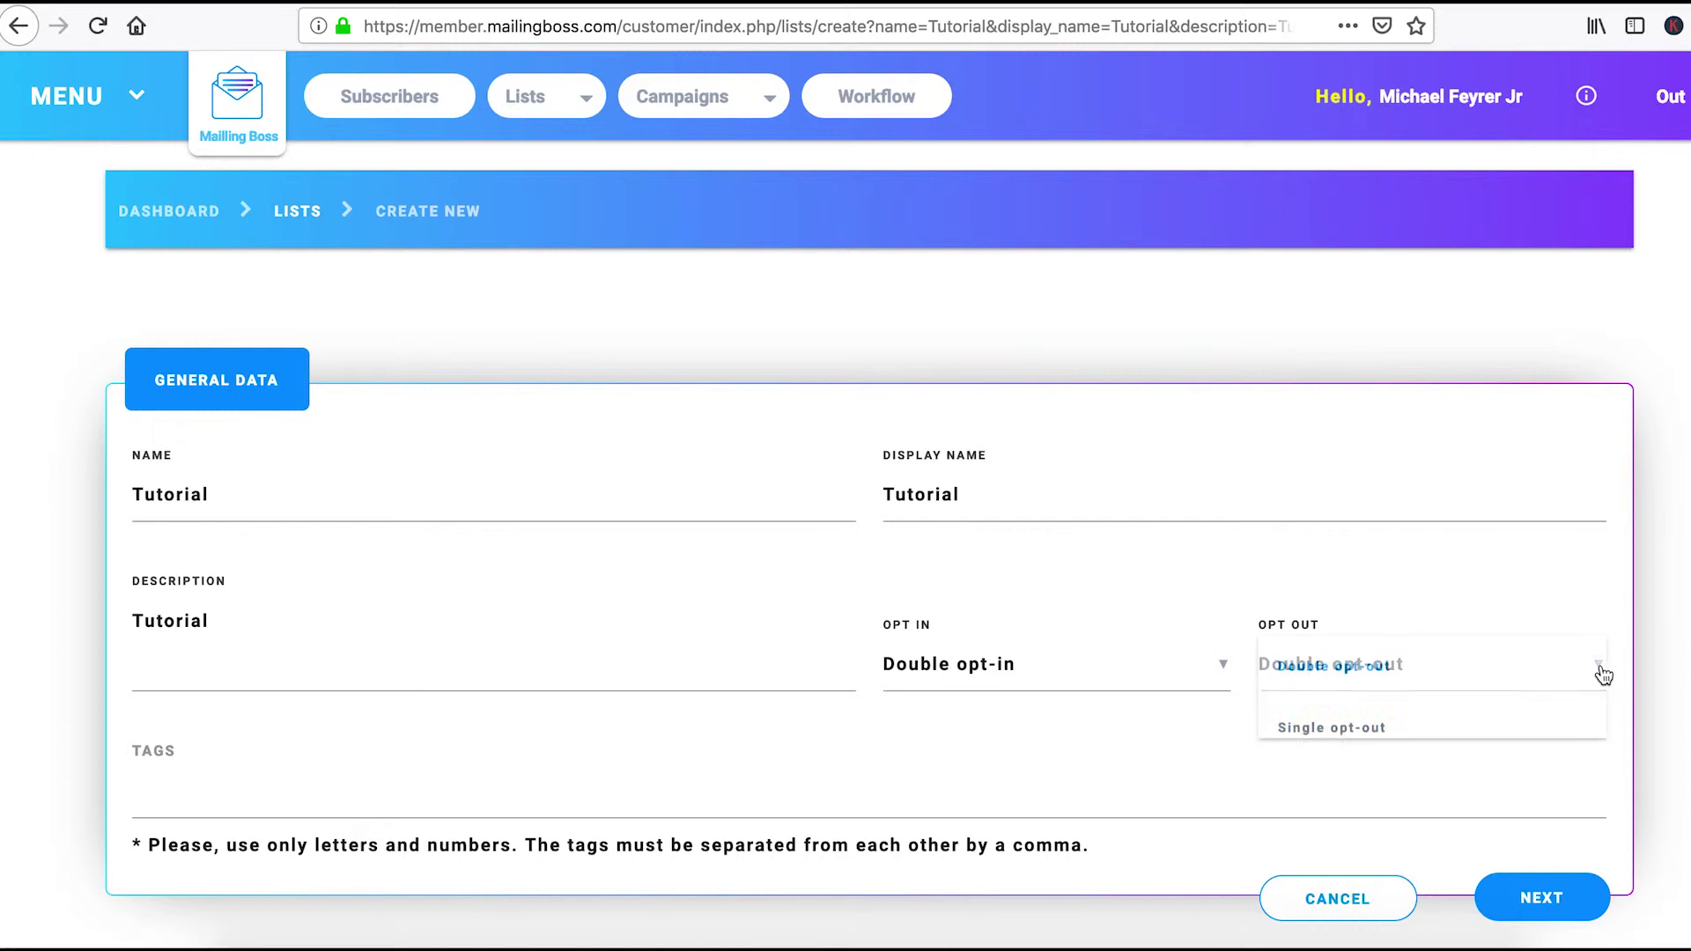
# Create the Tutorial list with single opt-out, and save its custom fields with a first name field added
pyautogui.click(1501, 728)
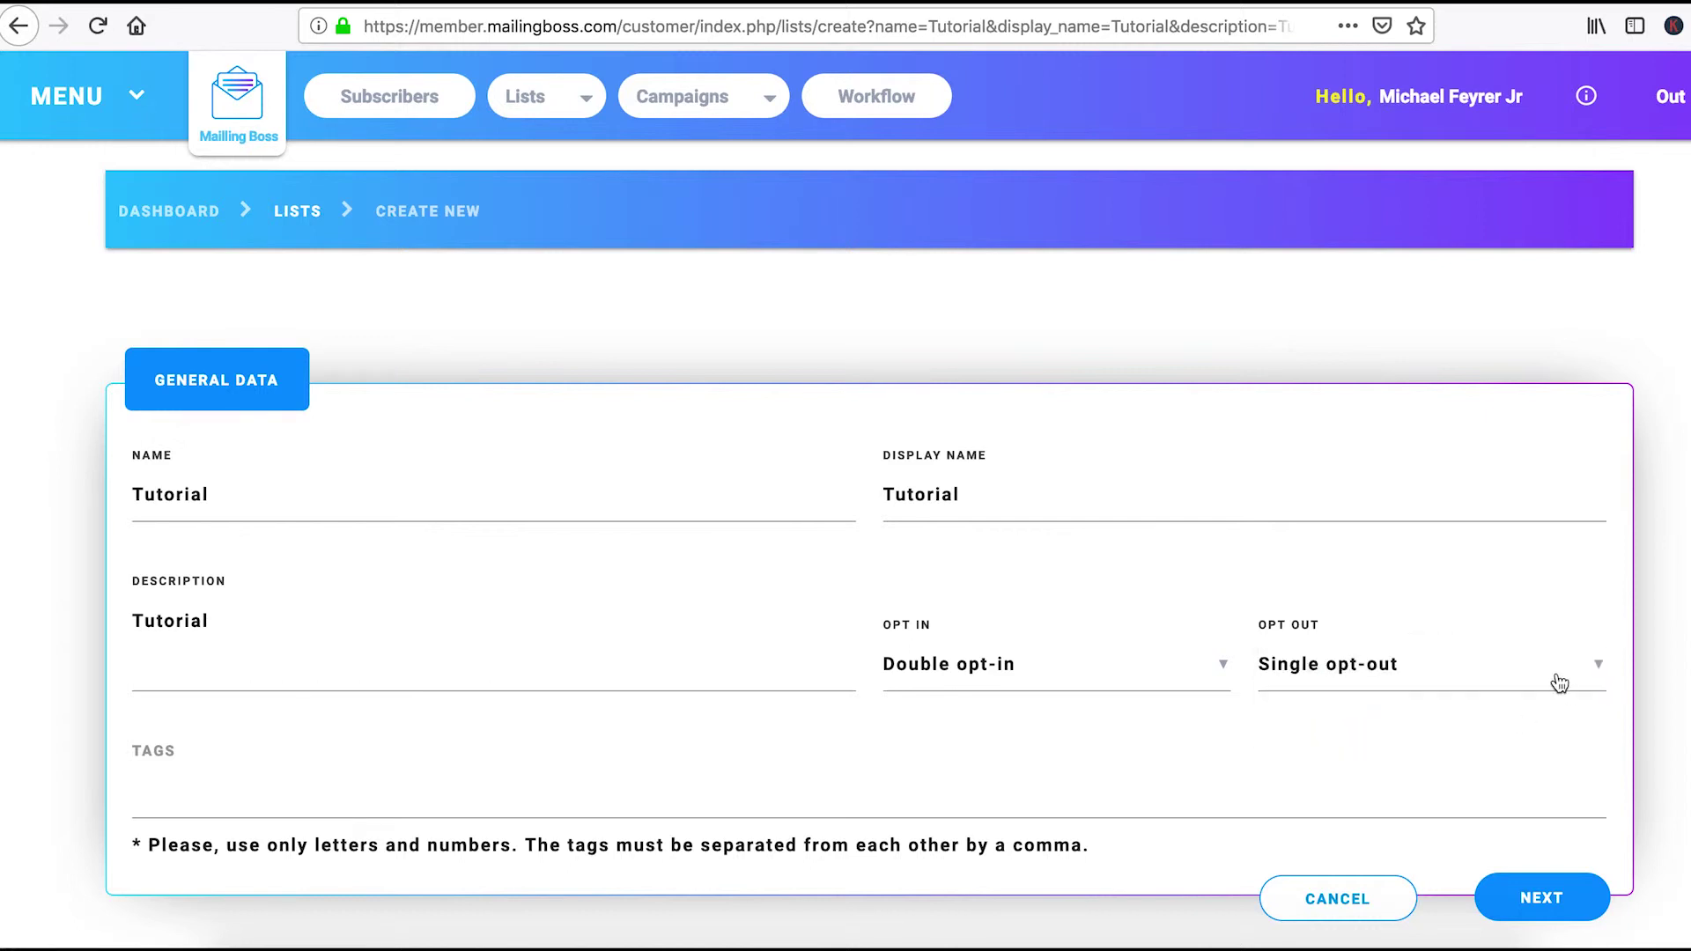
pyautogui.click(1553, 887)
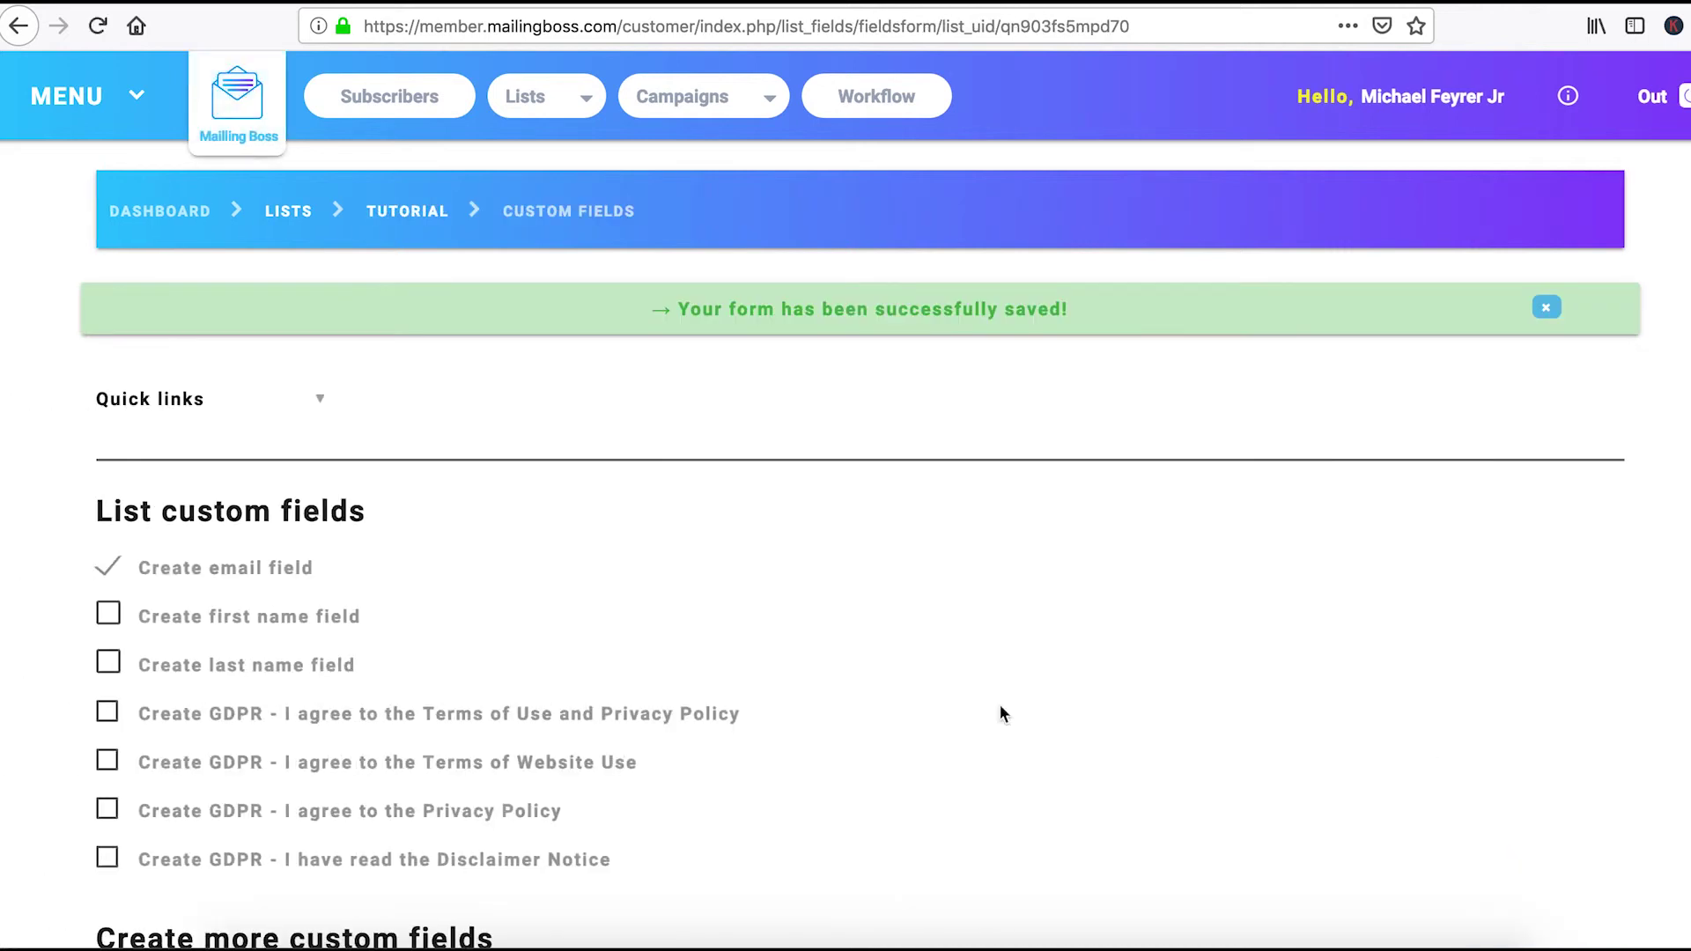
pyautogui.click(108, 613)
pyautogui.scroll(-8, 1022, 731)
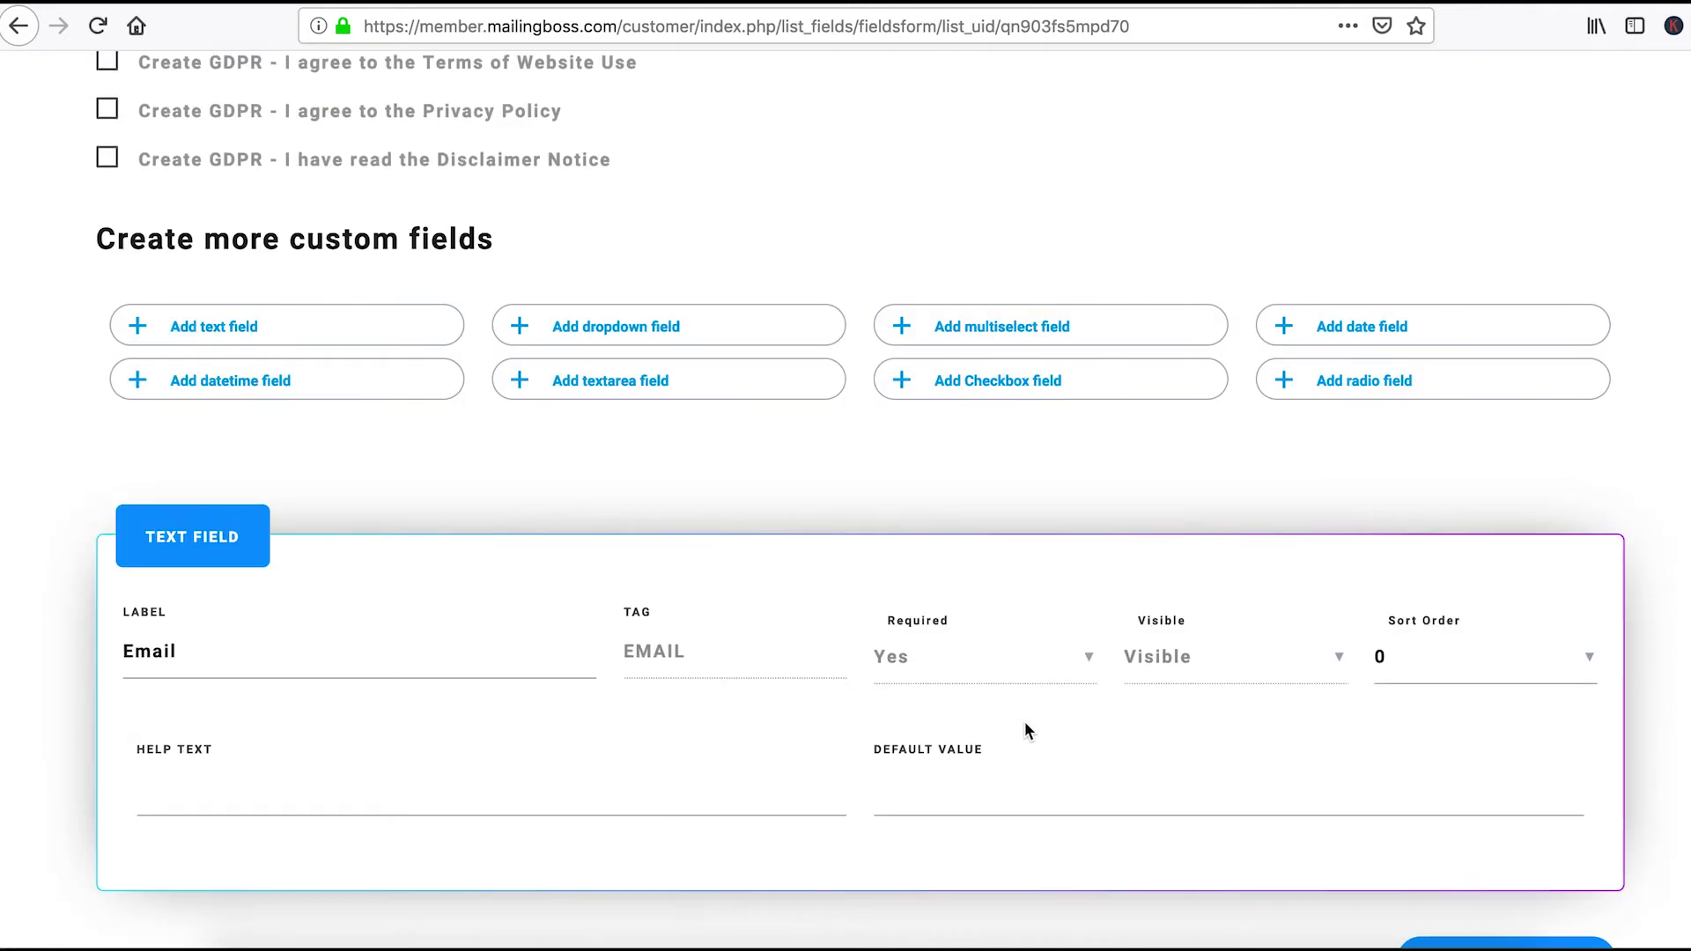
pyautogui.scroll(-1, 1023, 722)
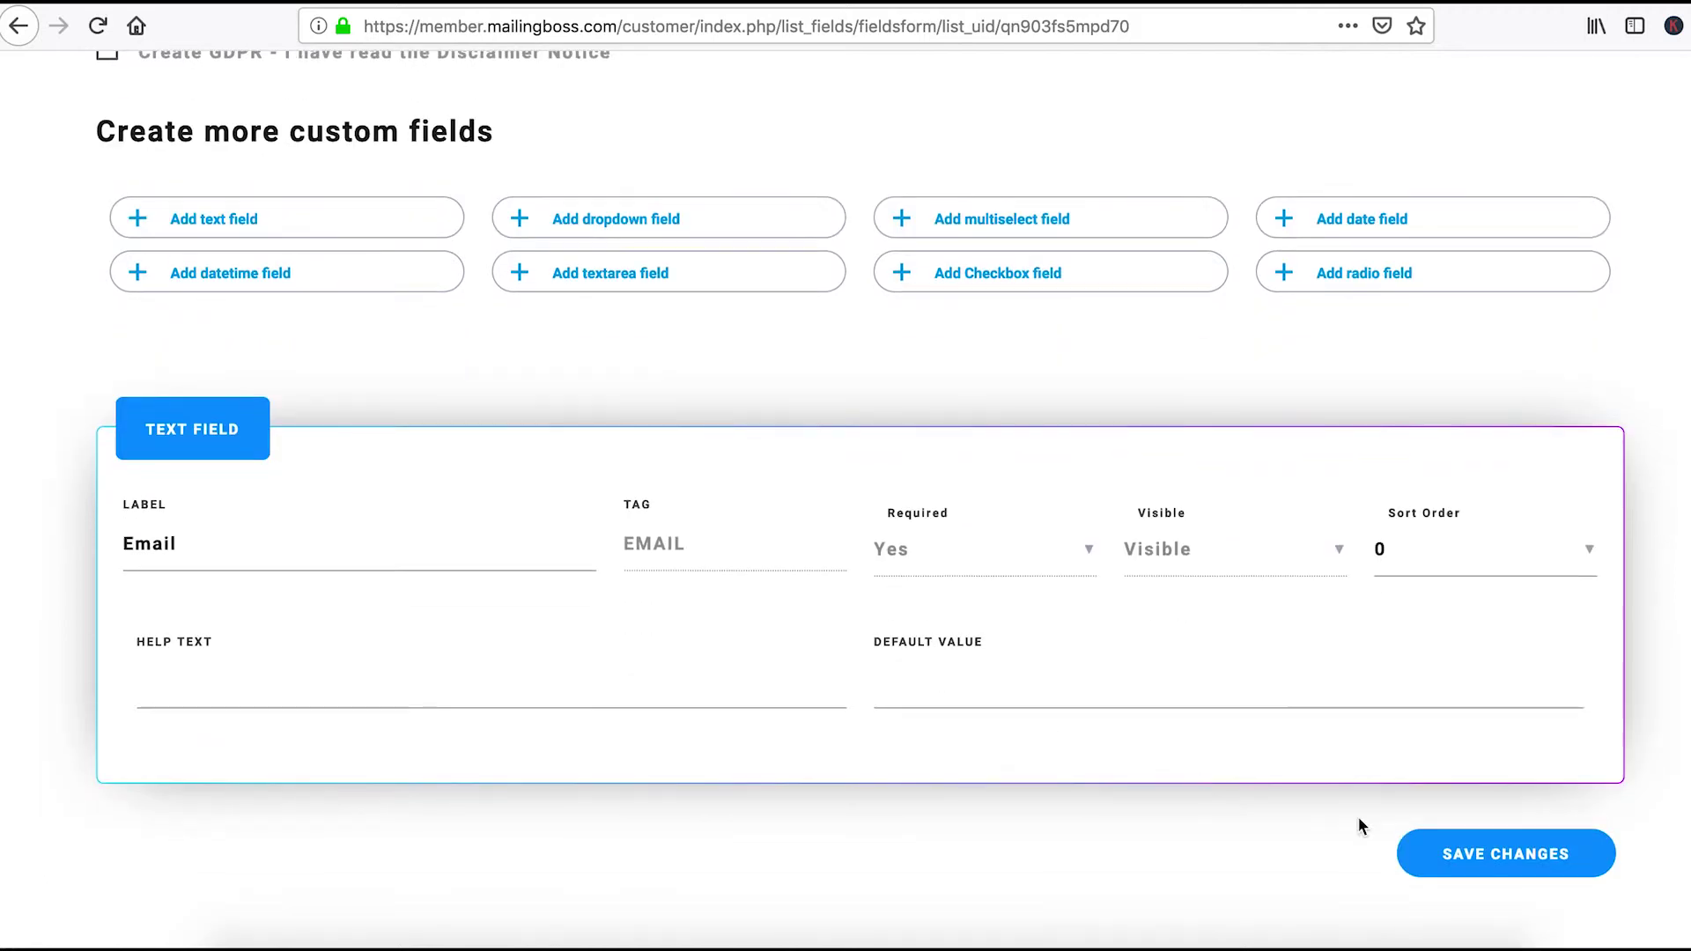
pyautogui.click(1459, 858)
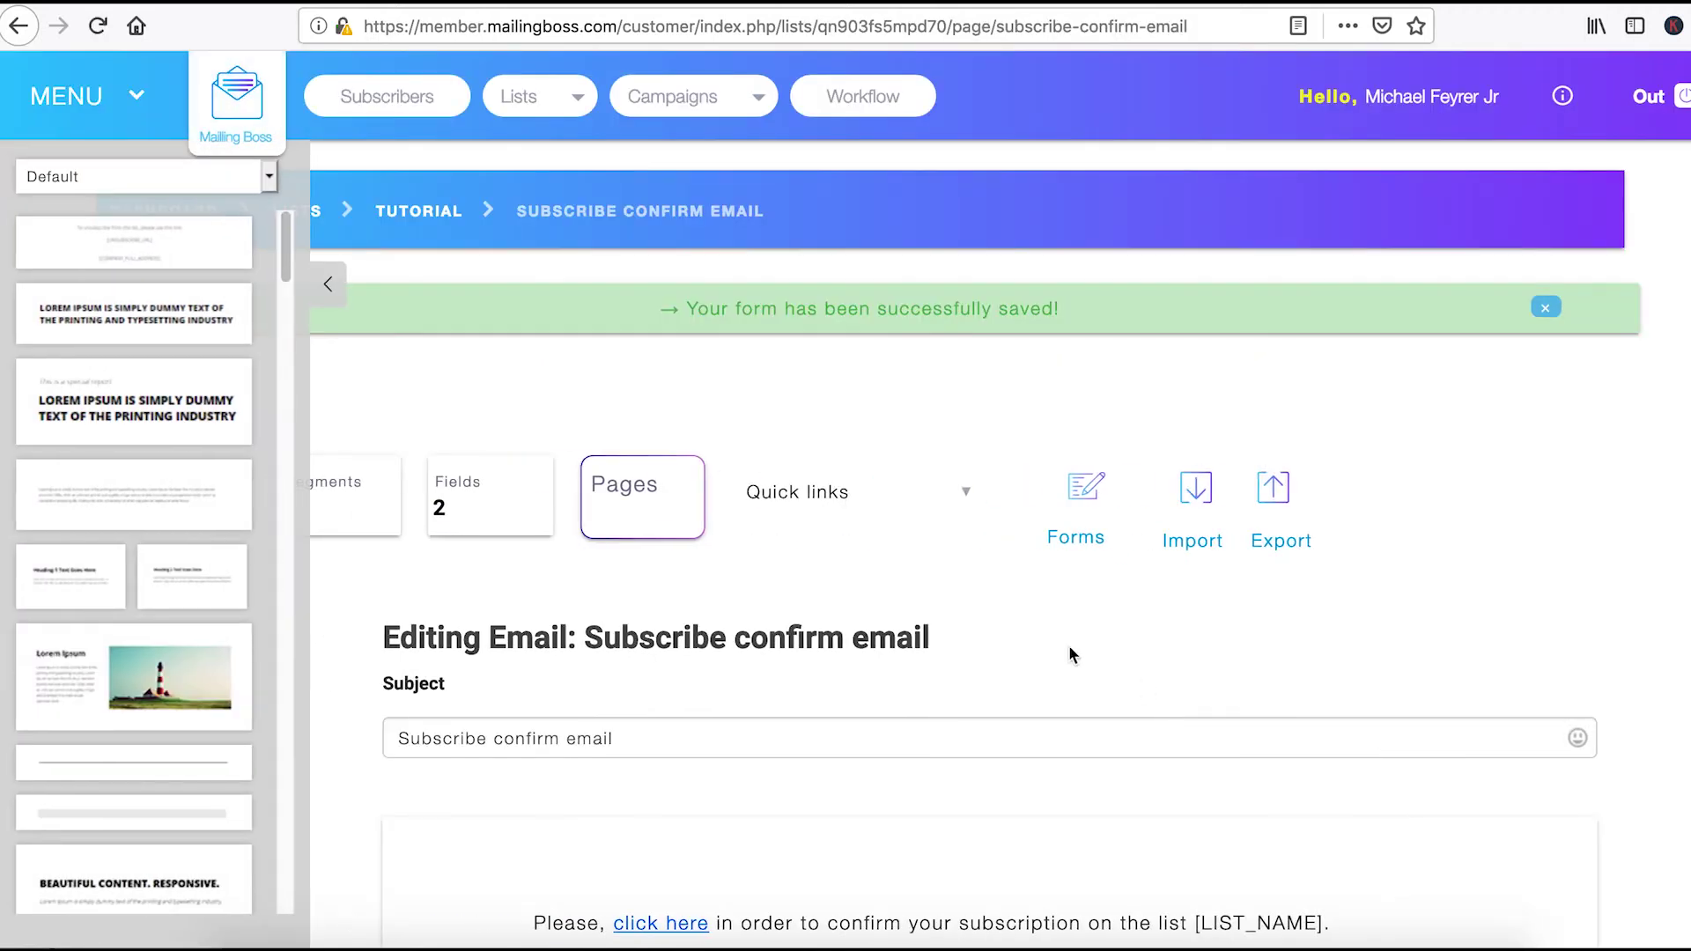
# Save the default subscribe confirm email and the default pending subscribe page for the Tutorial list
pyautogui.scroll(-6, 1034, 652)
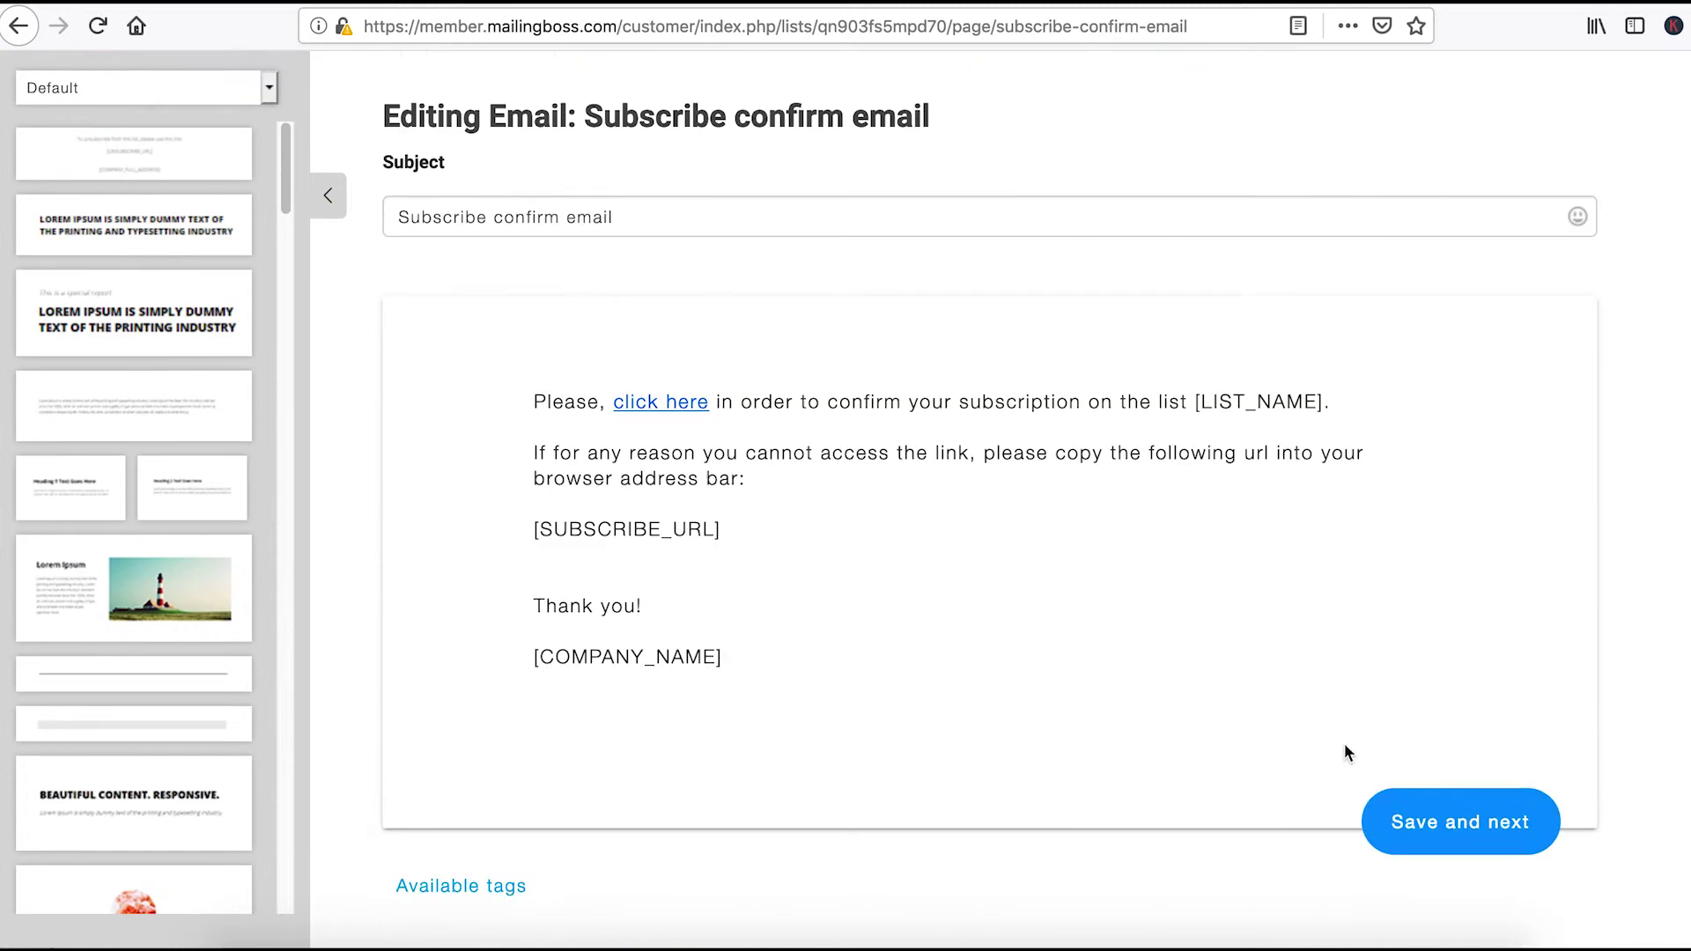
pyautogui.click(1424, 817)
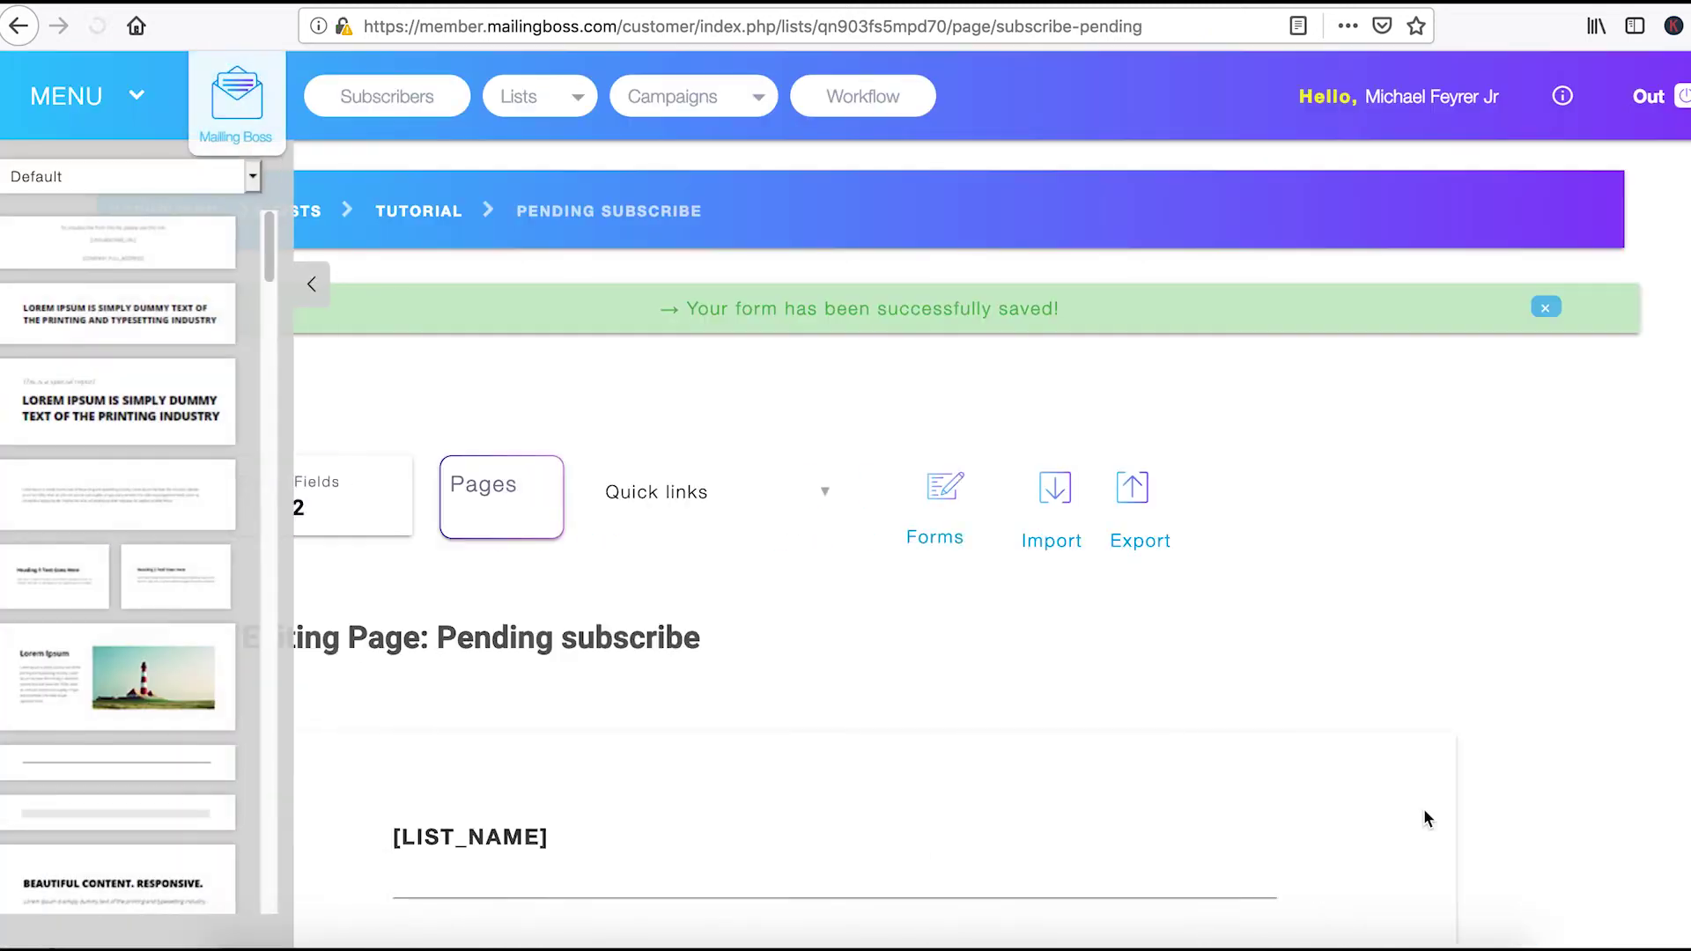
pyautogui.scroll(-2, 1318, 775)
pyautogui.scroll(-3, 1317, 770)
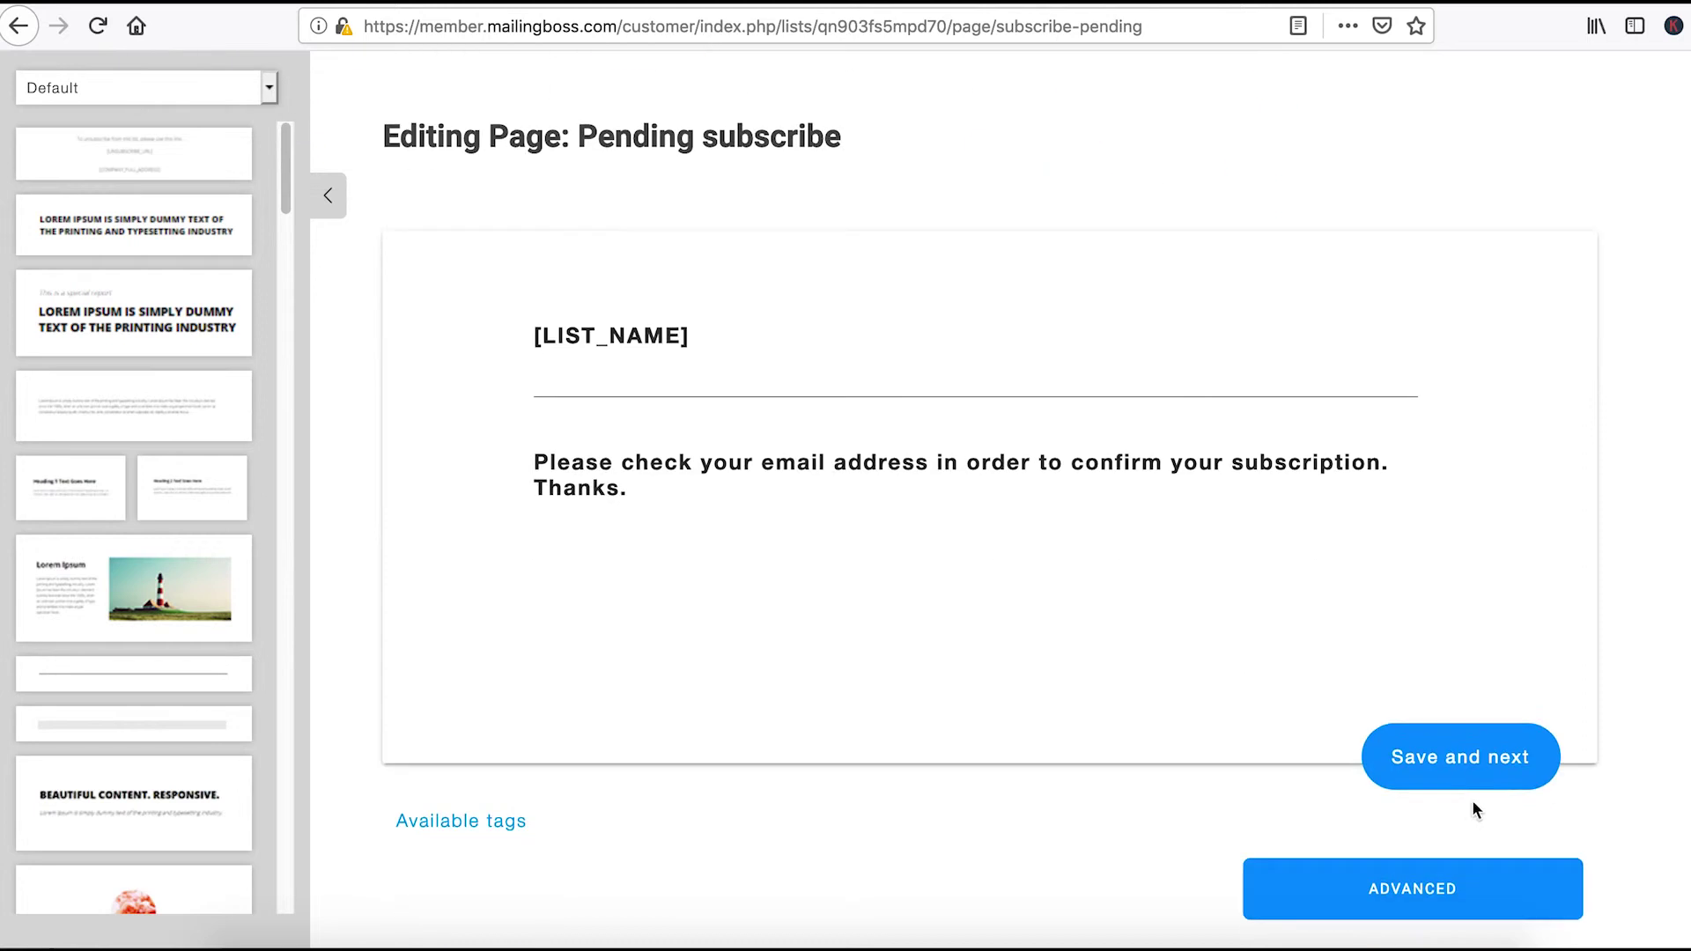
pyautogui.click(1455, 775)
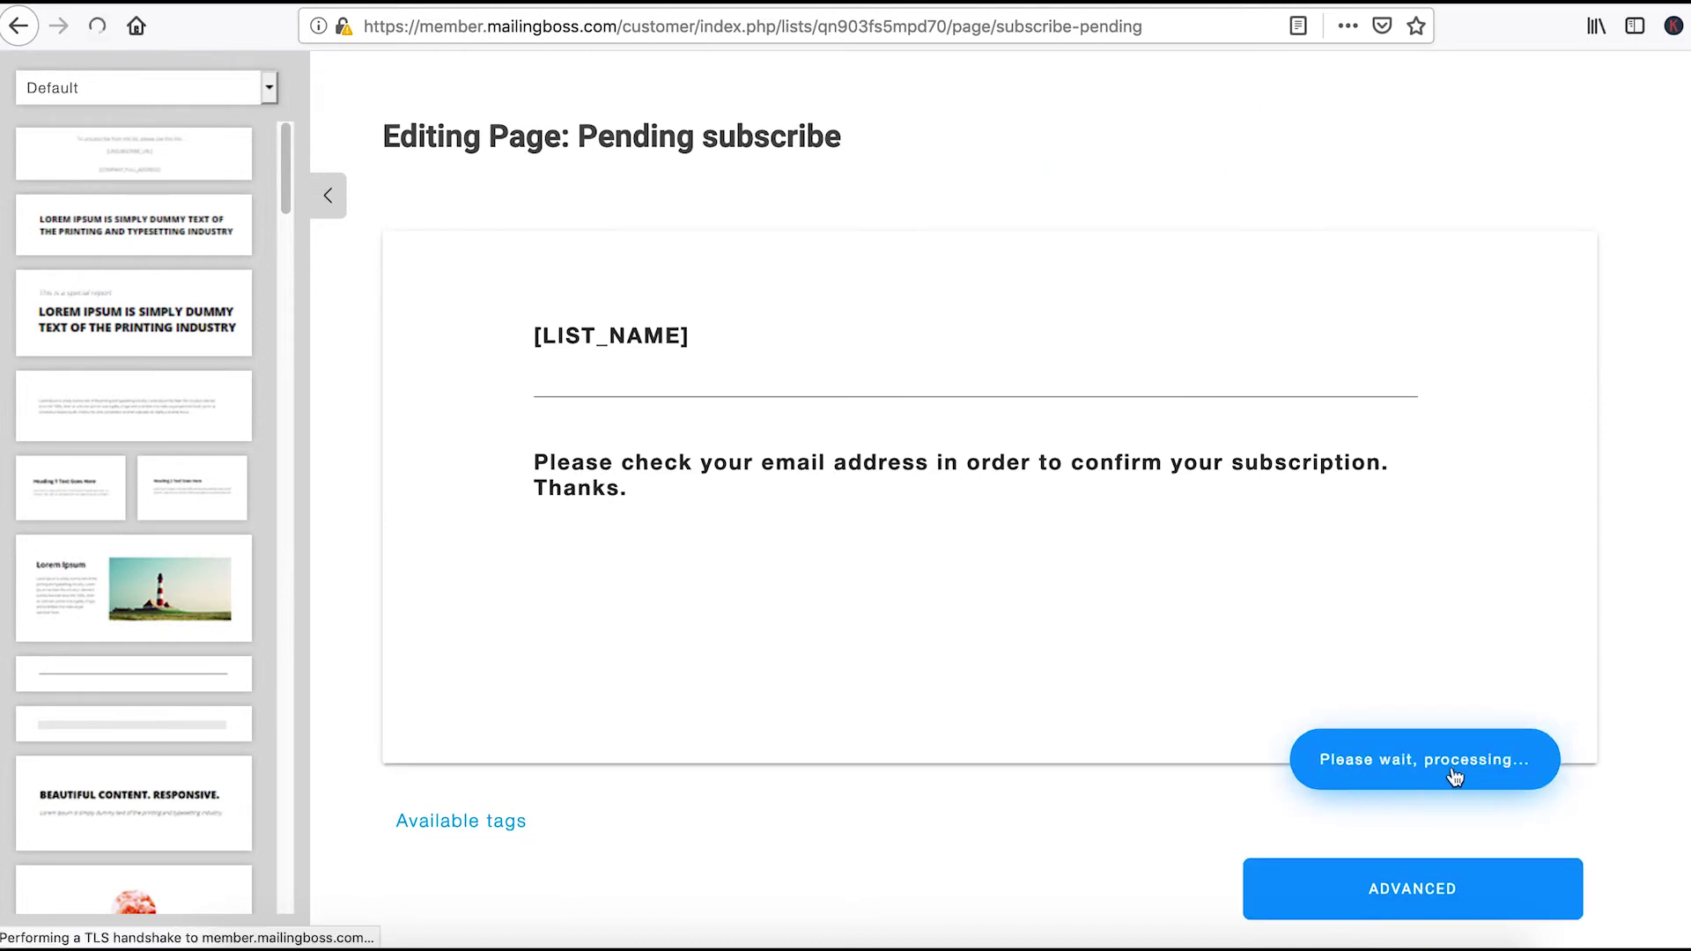
# Save the default unsubscribe confirm email and welcome email to finish setting up the Tutorial list
pyautogui.scroll(-5, 1398, 791)
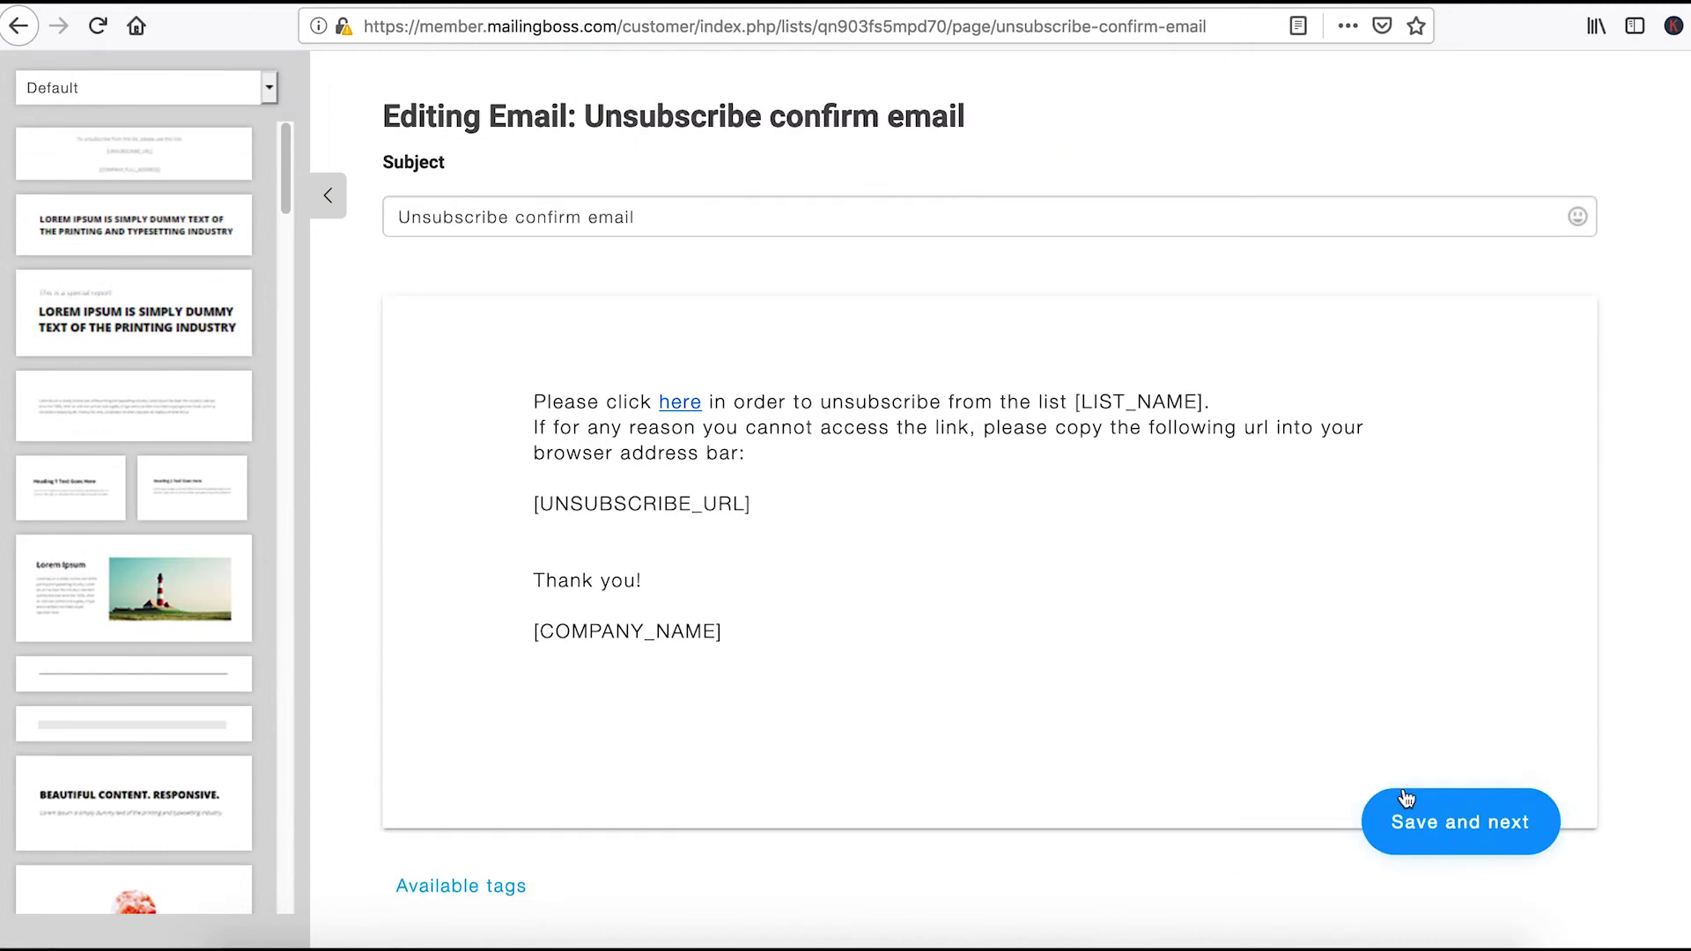
pyautogui.click(1446, 815)
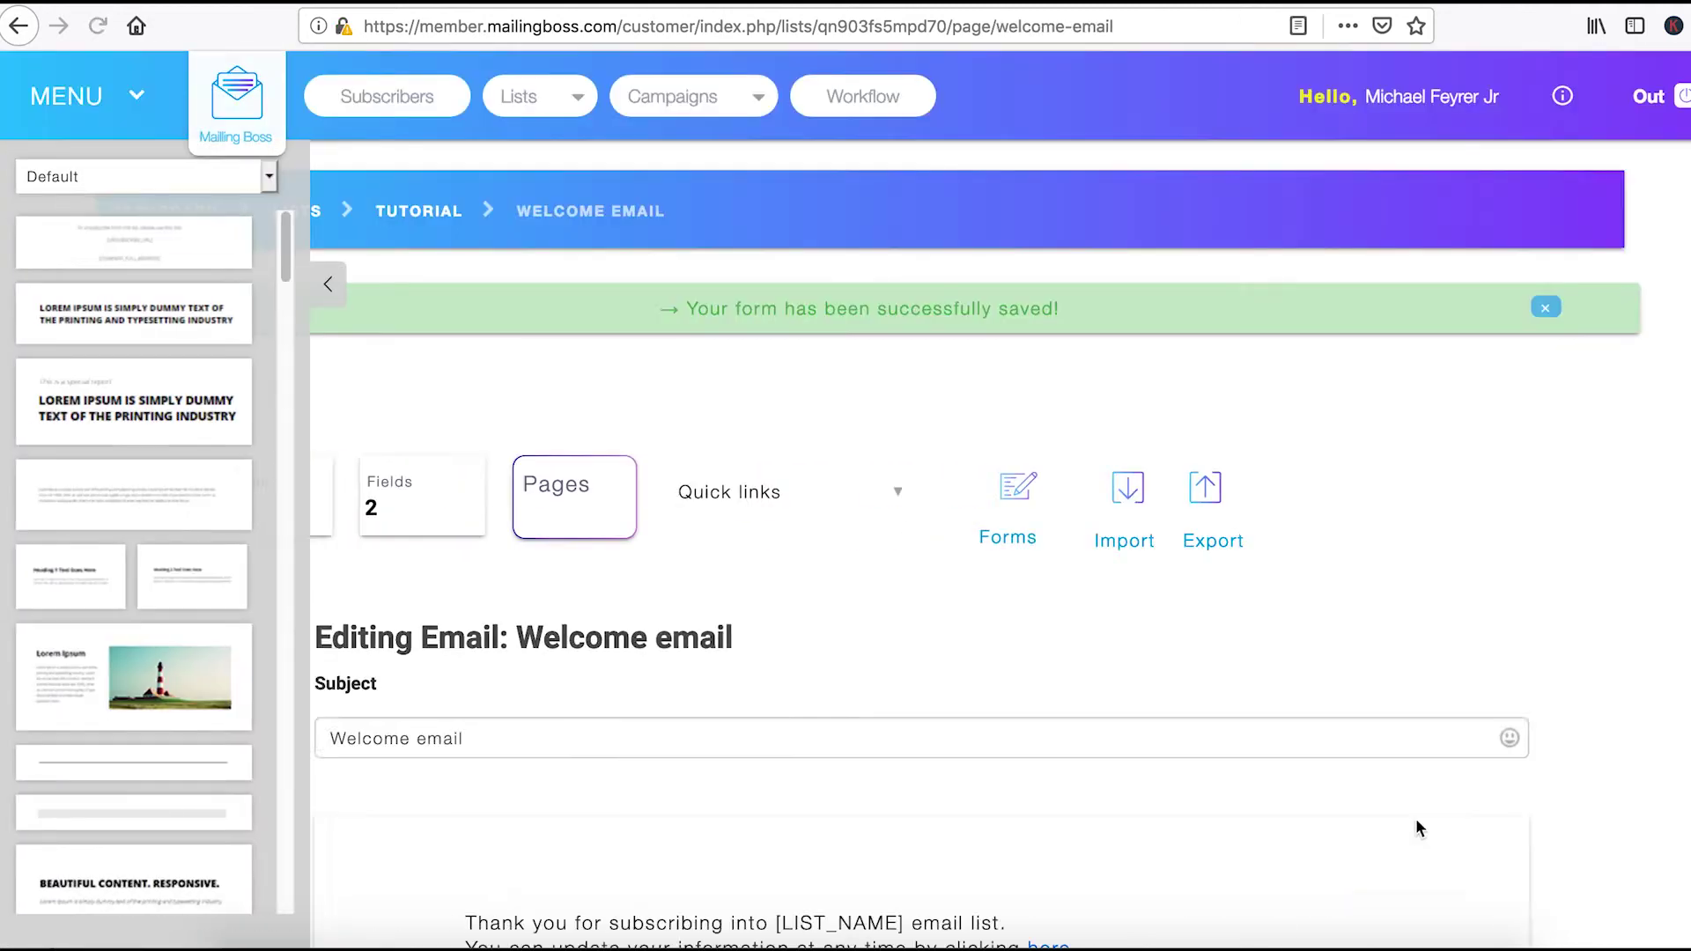
pyautogui.scroll(-5, 1414, 817)
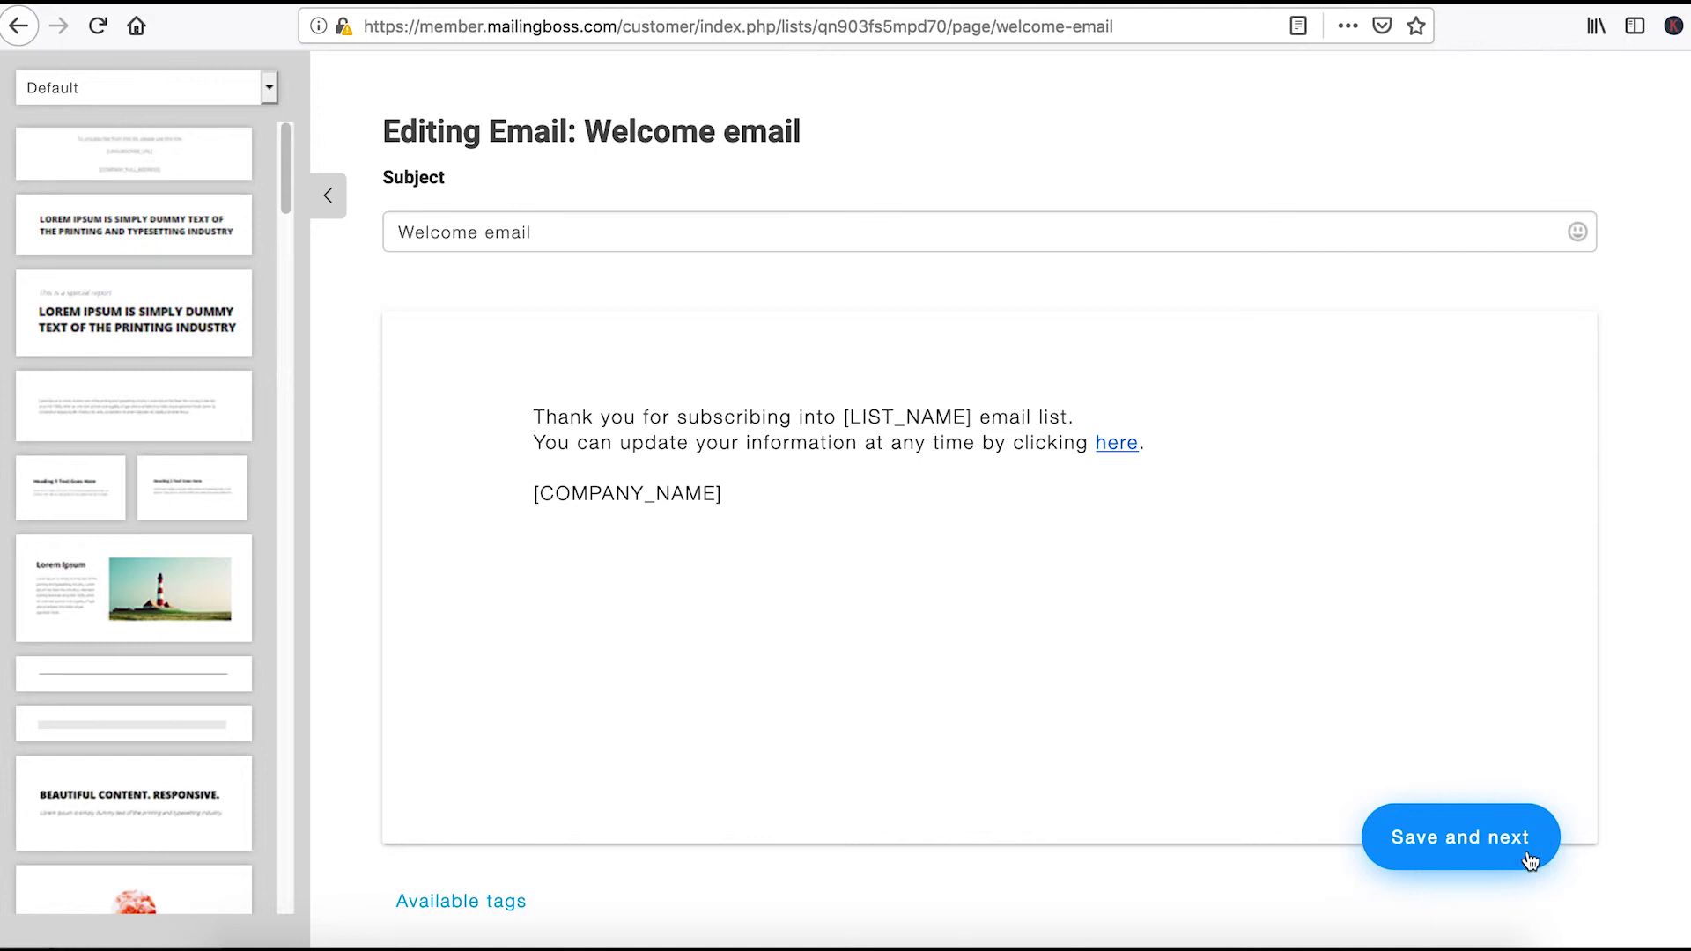
pyautogui.click(1494, 838)
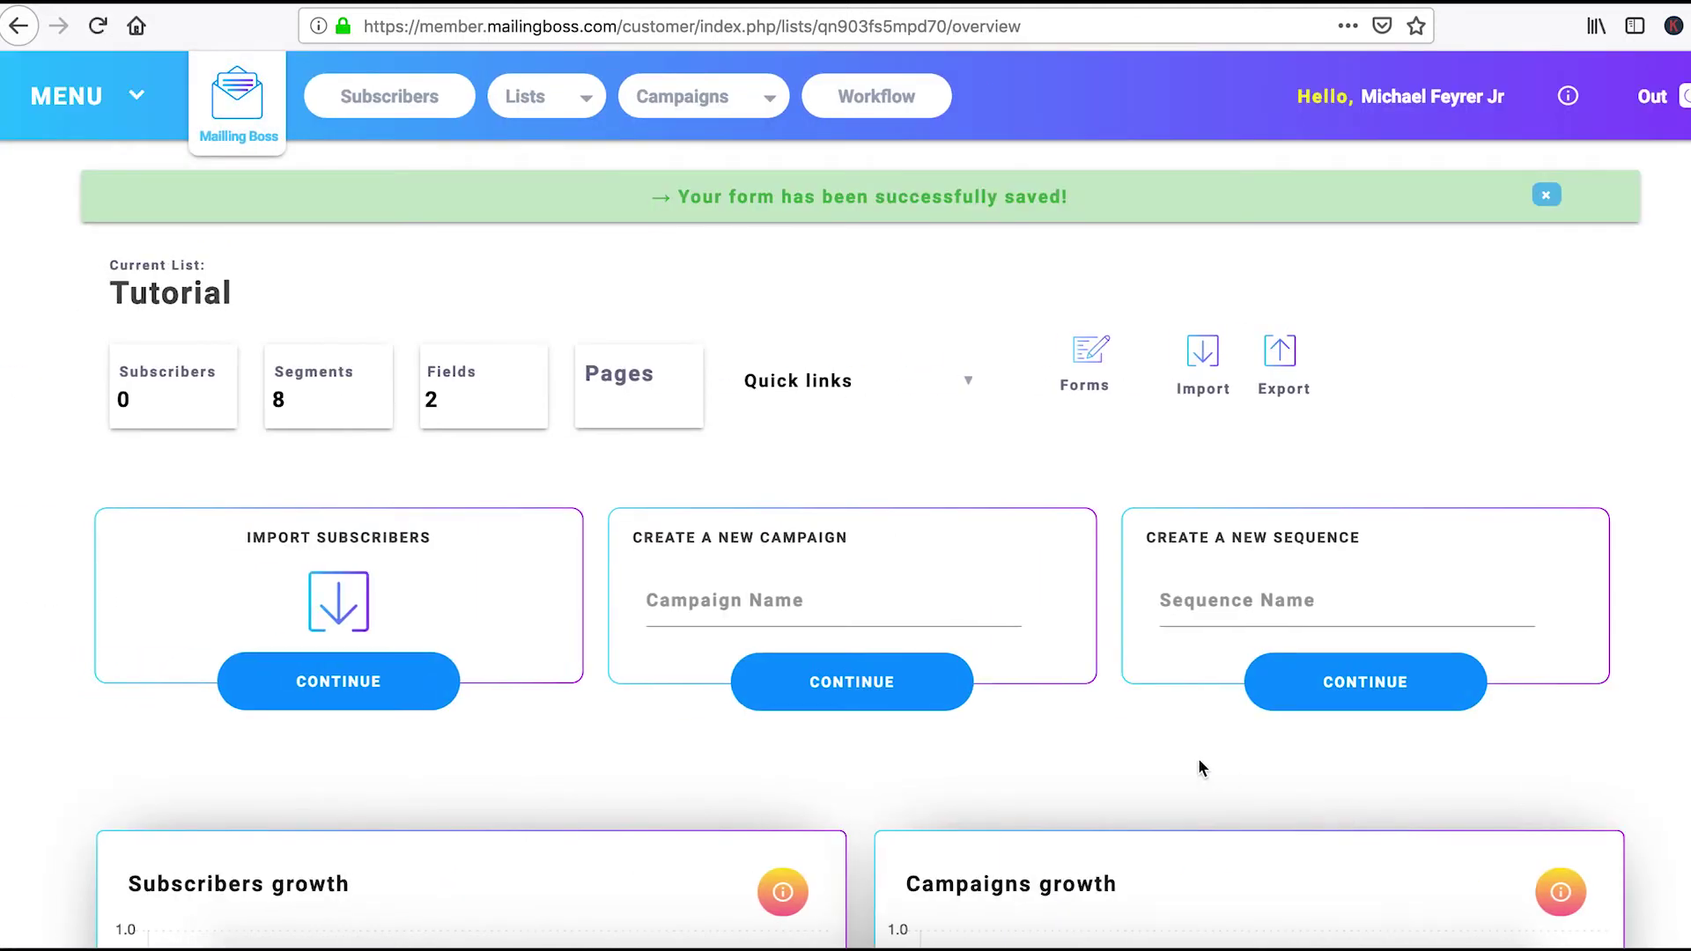
# Open the workflow builder and place a List element assigned to the Tutorial list near the canvas's left edge
pyautogui.scroll(-3, 1198, 757)
pyautogui.scroll(3, 1200, 756)
pyautogui.click(848, 121)
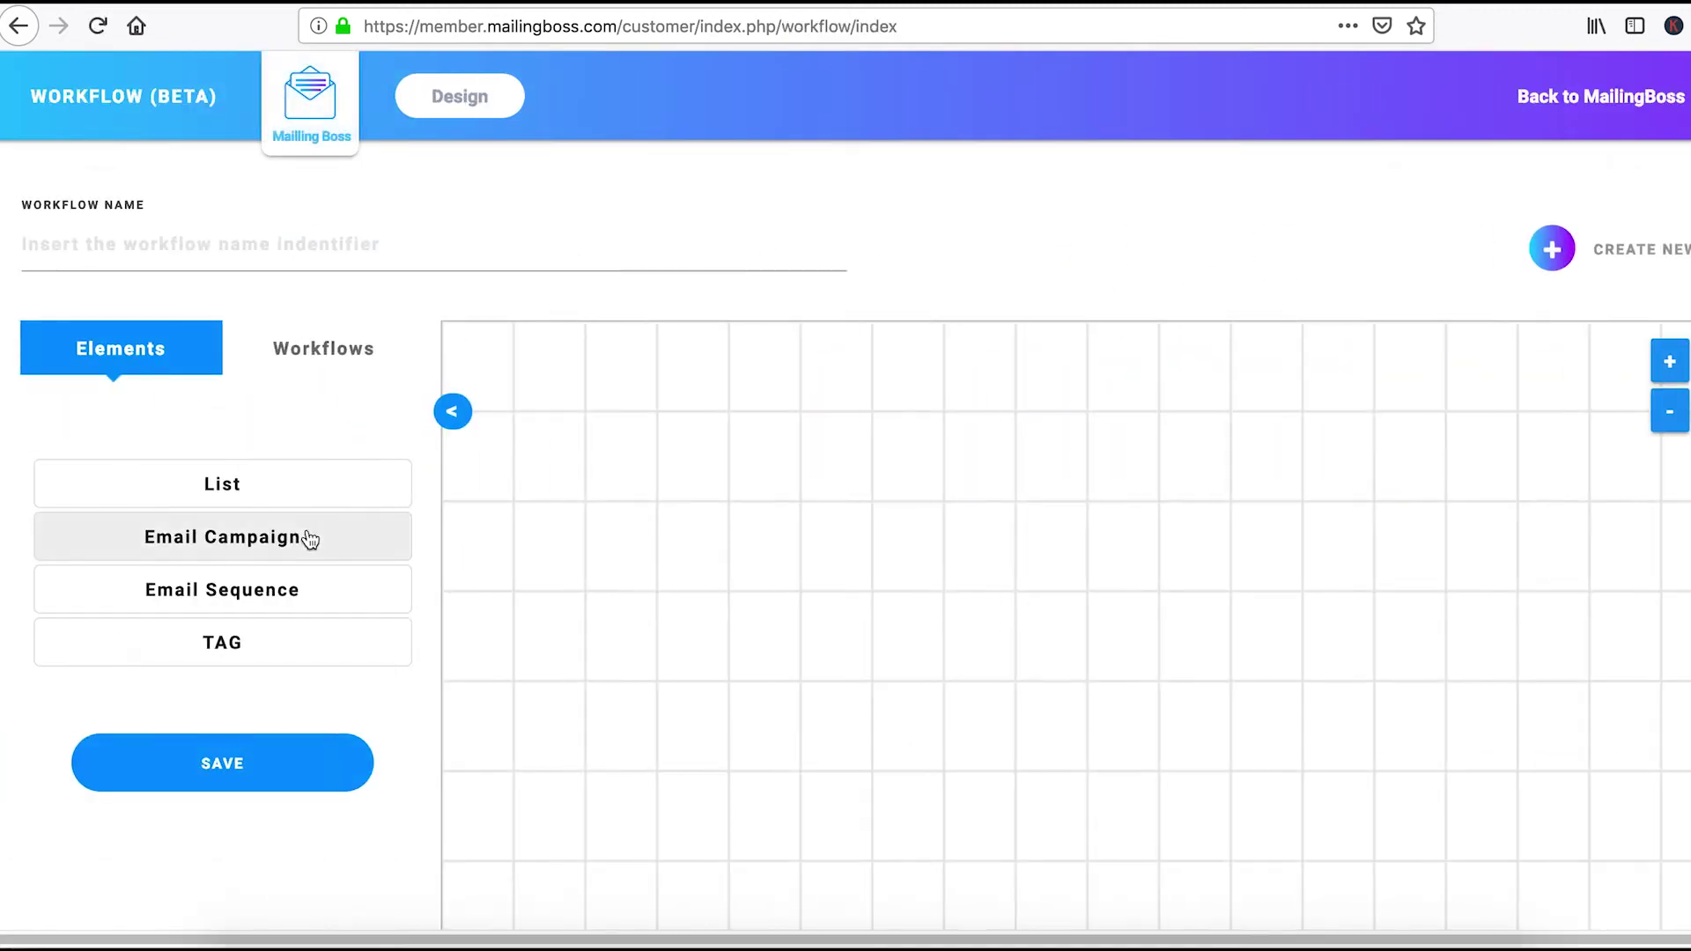
pyautogui.moveTo(203, 486); pyautogui.dragTo(809, 577)
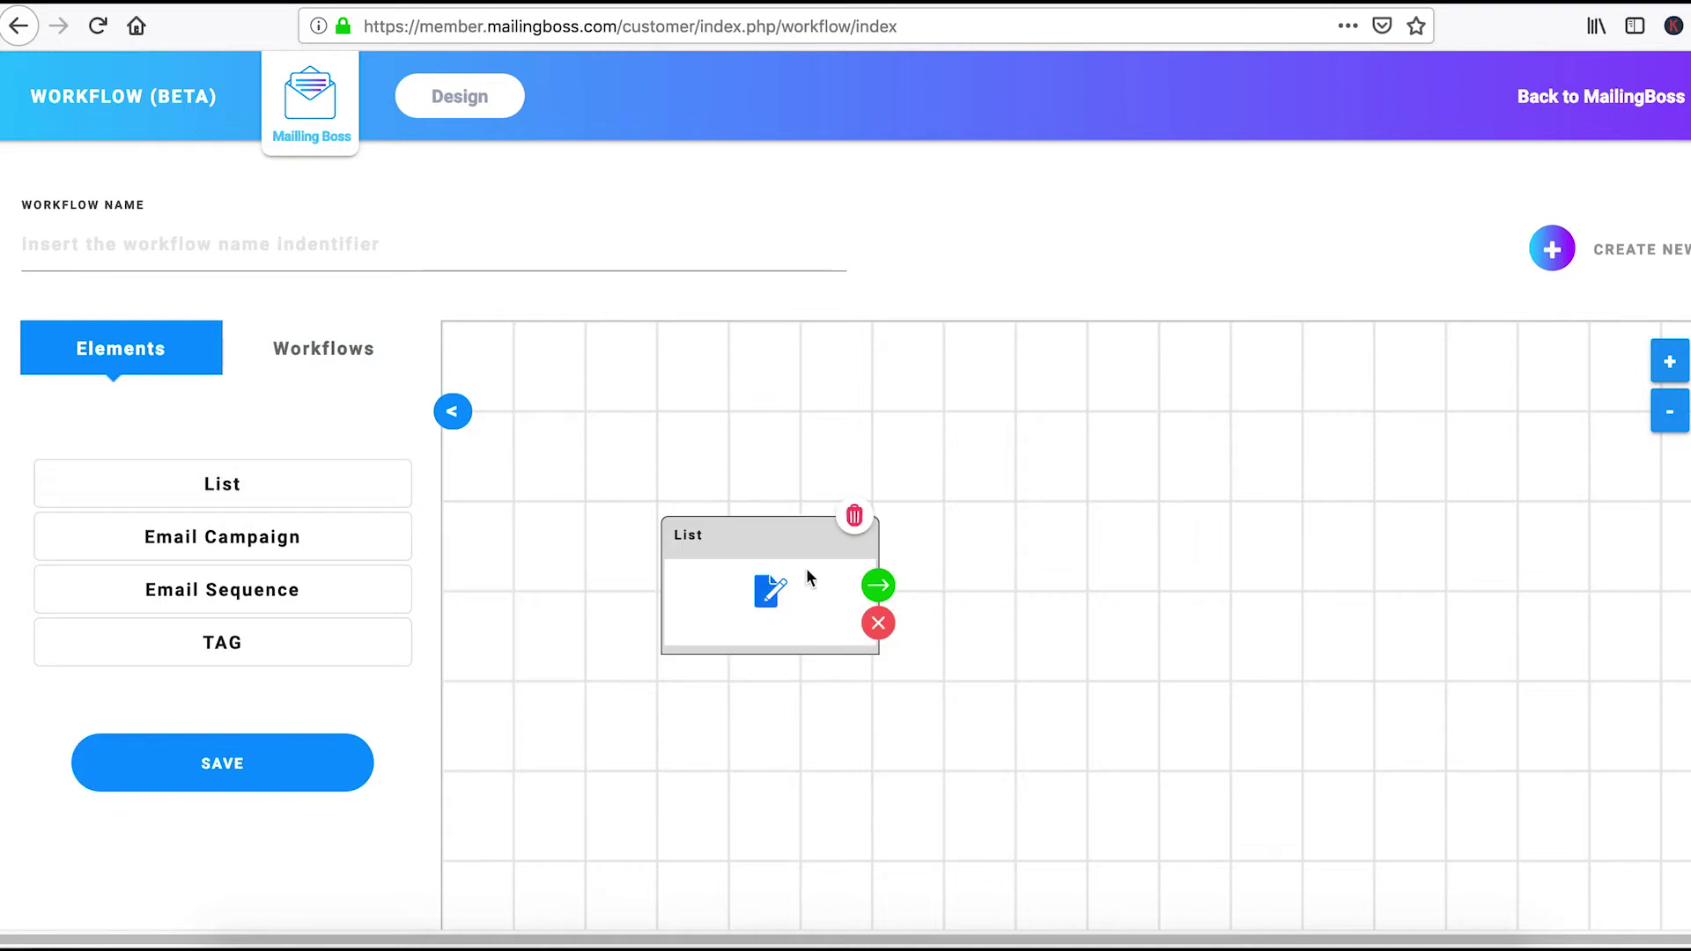
pyautogui.click(770, 595)
pyautogui.click(1254, 270)
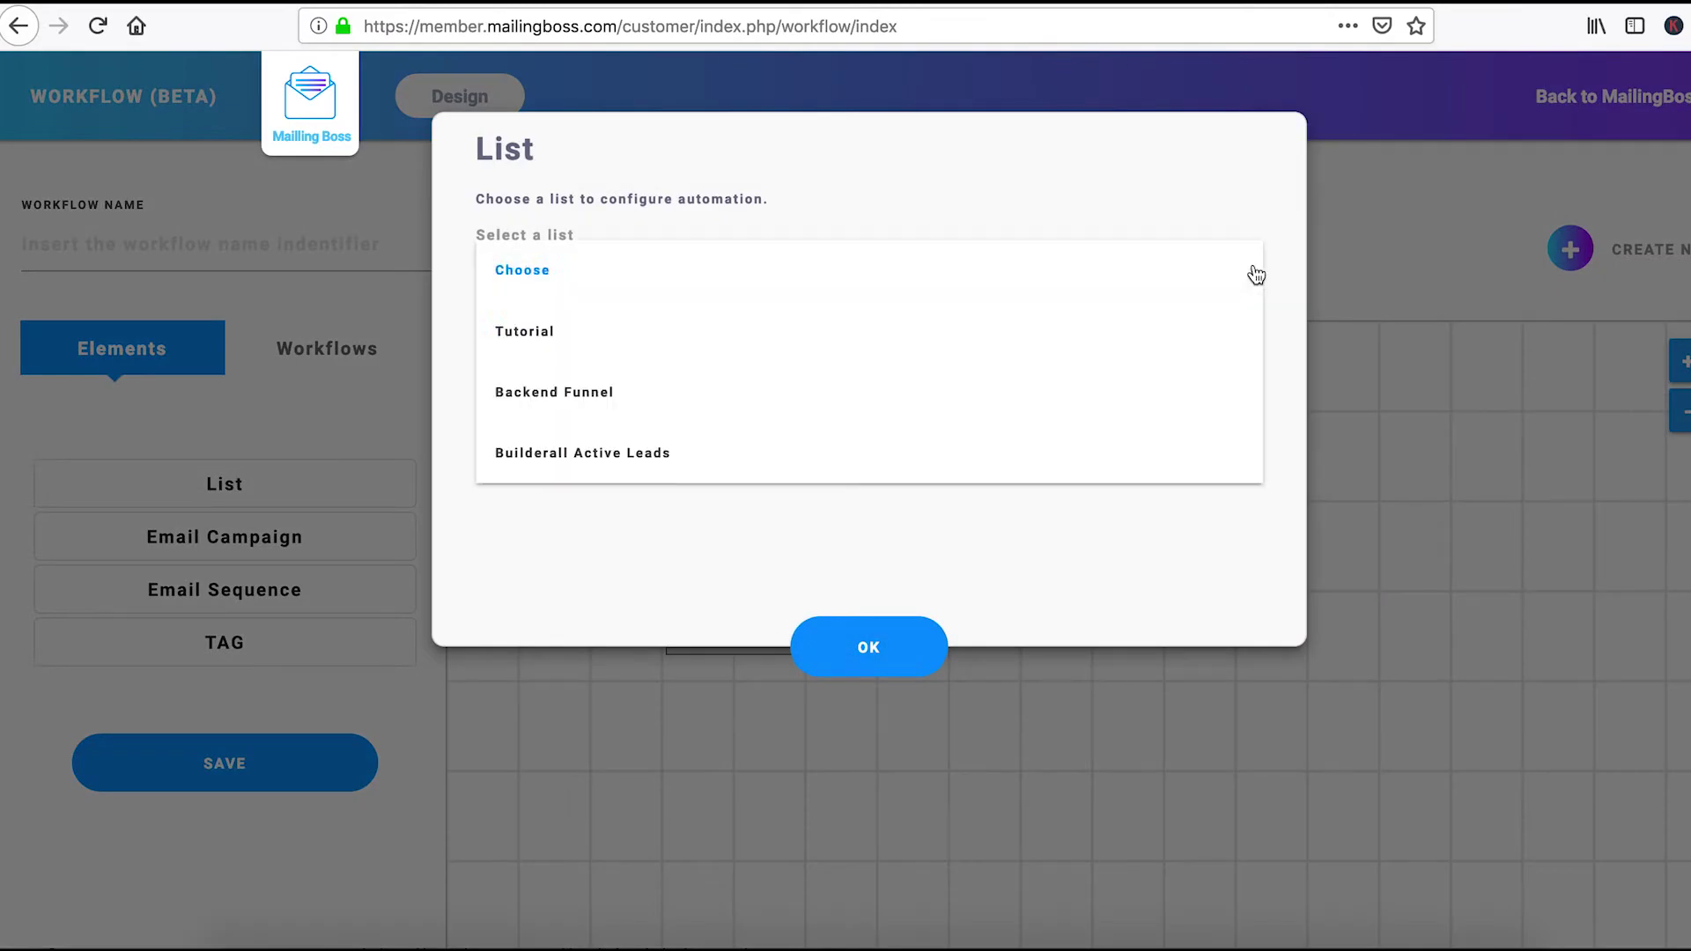
pyautogui.click(971, 332)
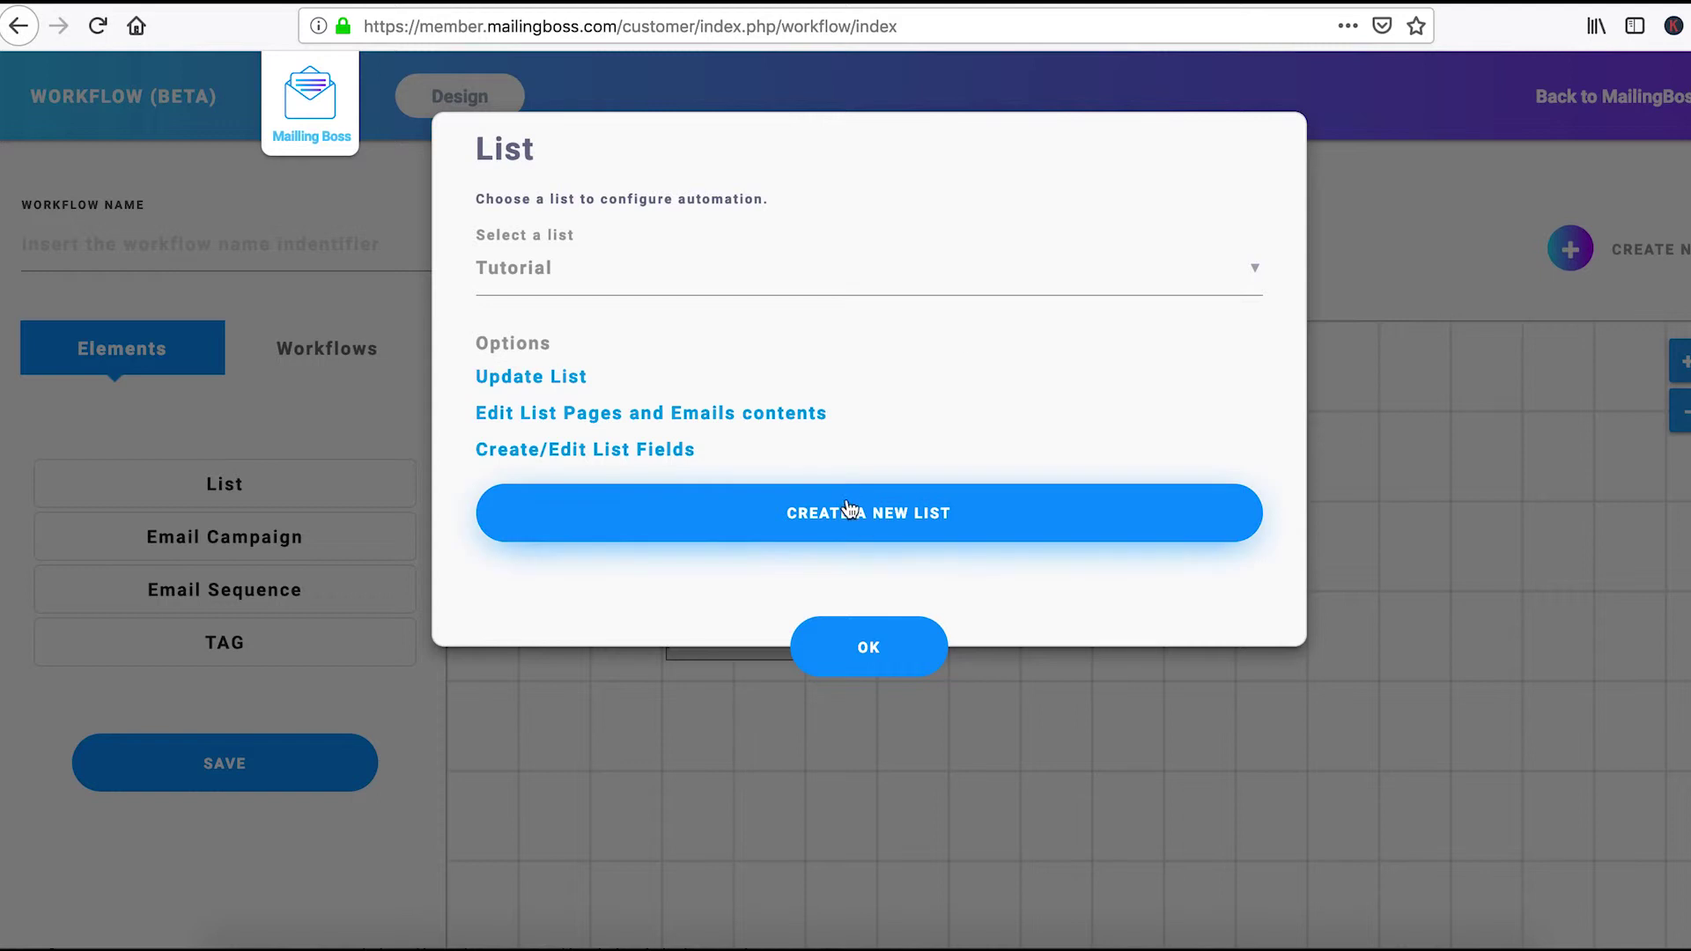
pyautogui.click(848, 643)
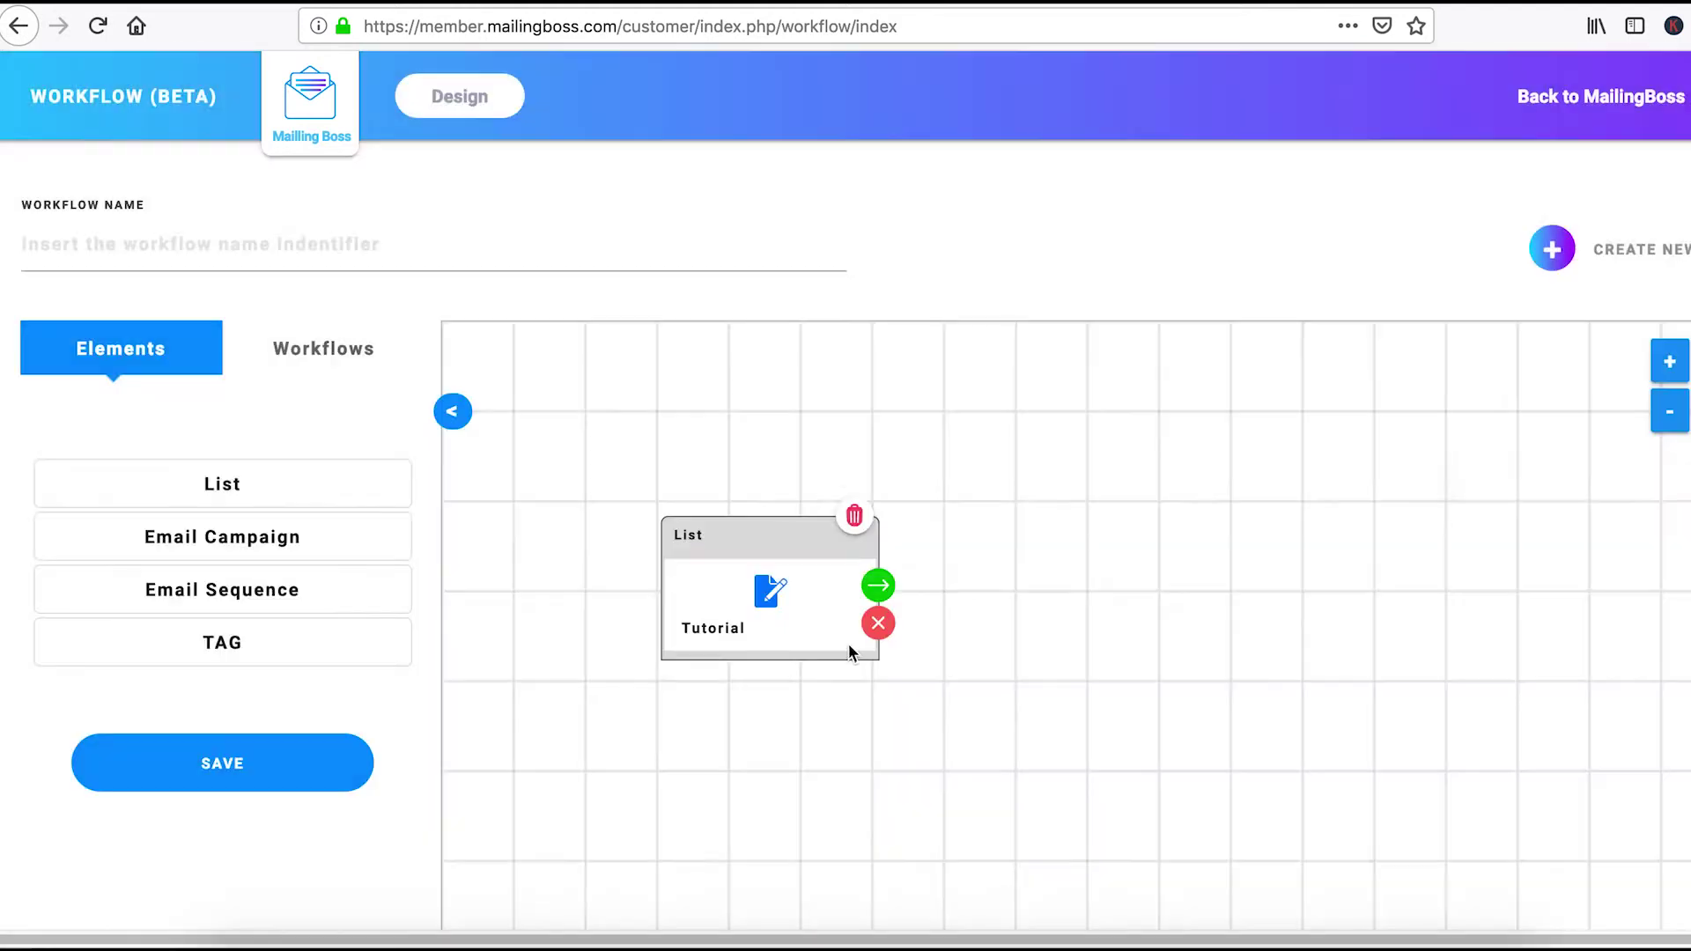
pyautogui.moveTo(785, 539); pyautogui.dragTo(683, 502)
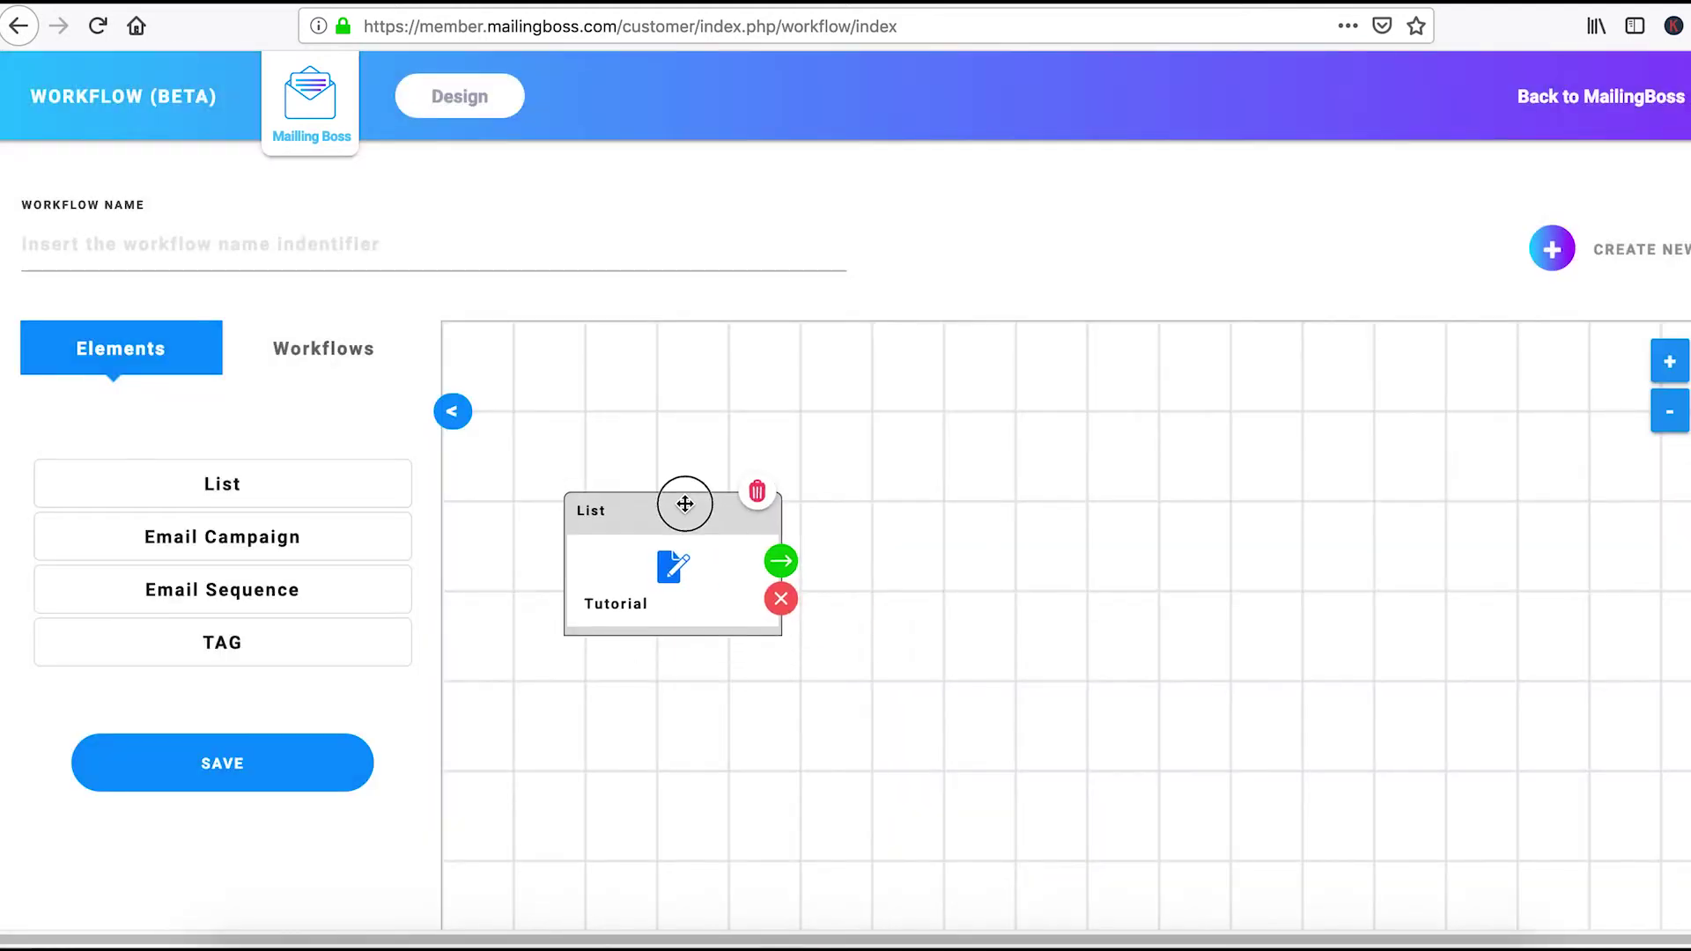
pyautogui.click(782, 561)
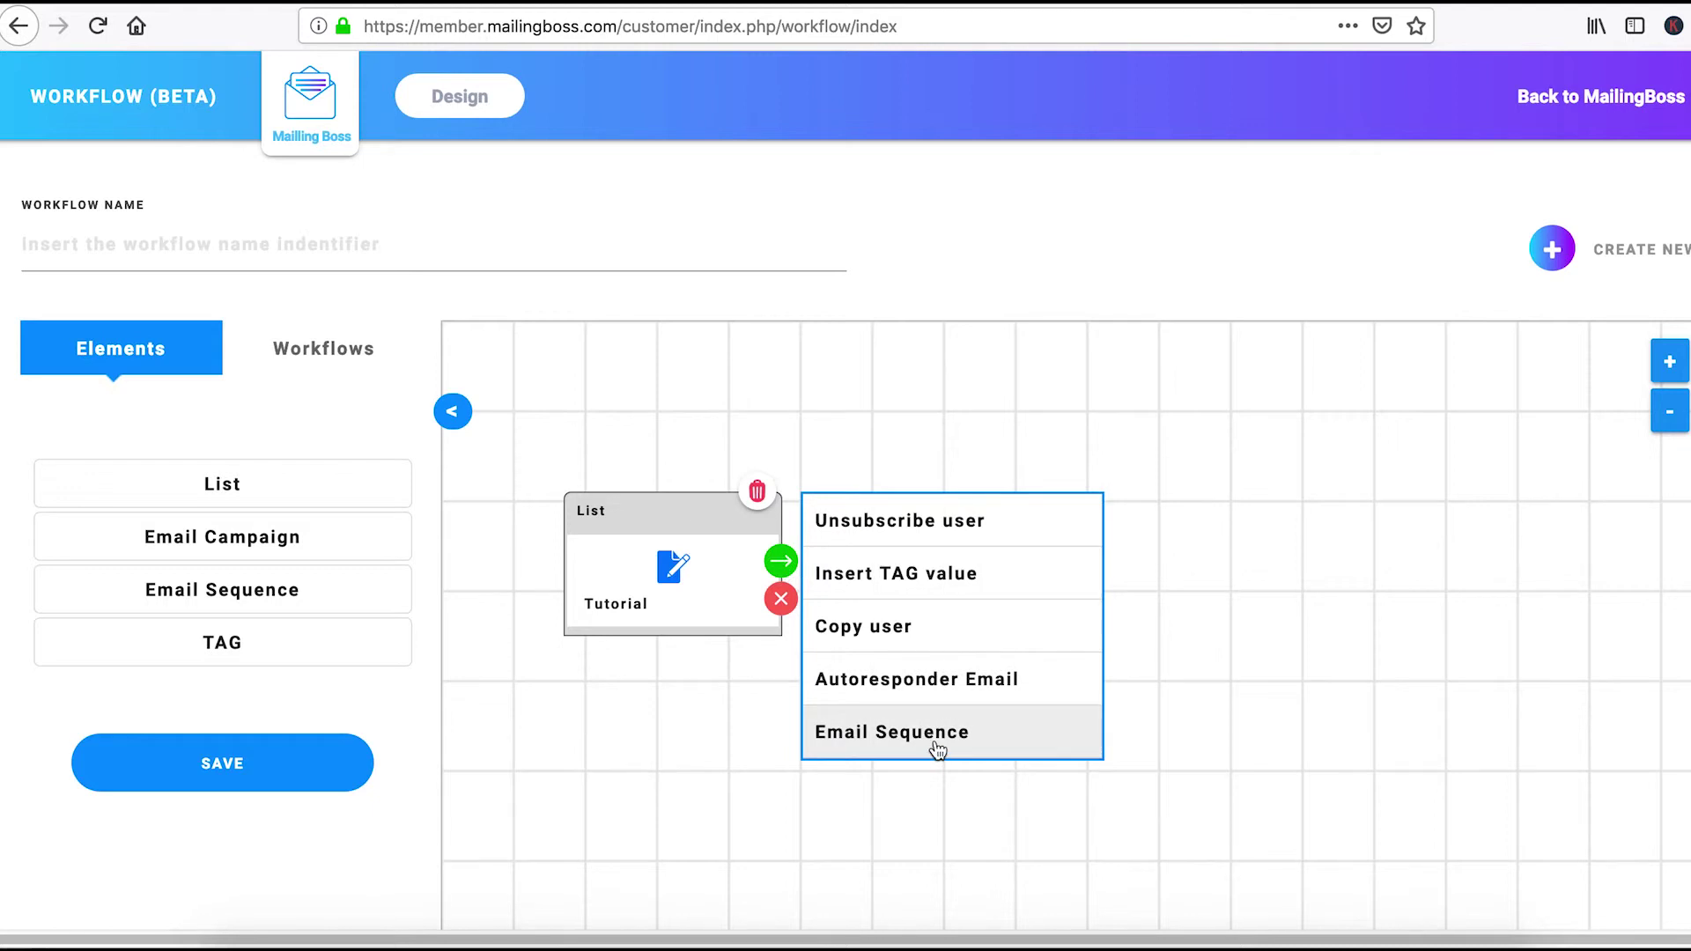
pyautogui.click(606, 687)
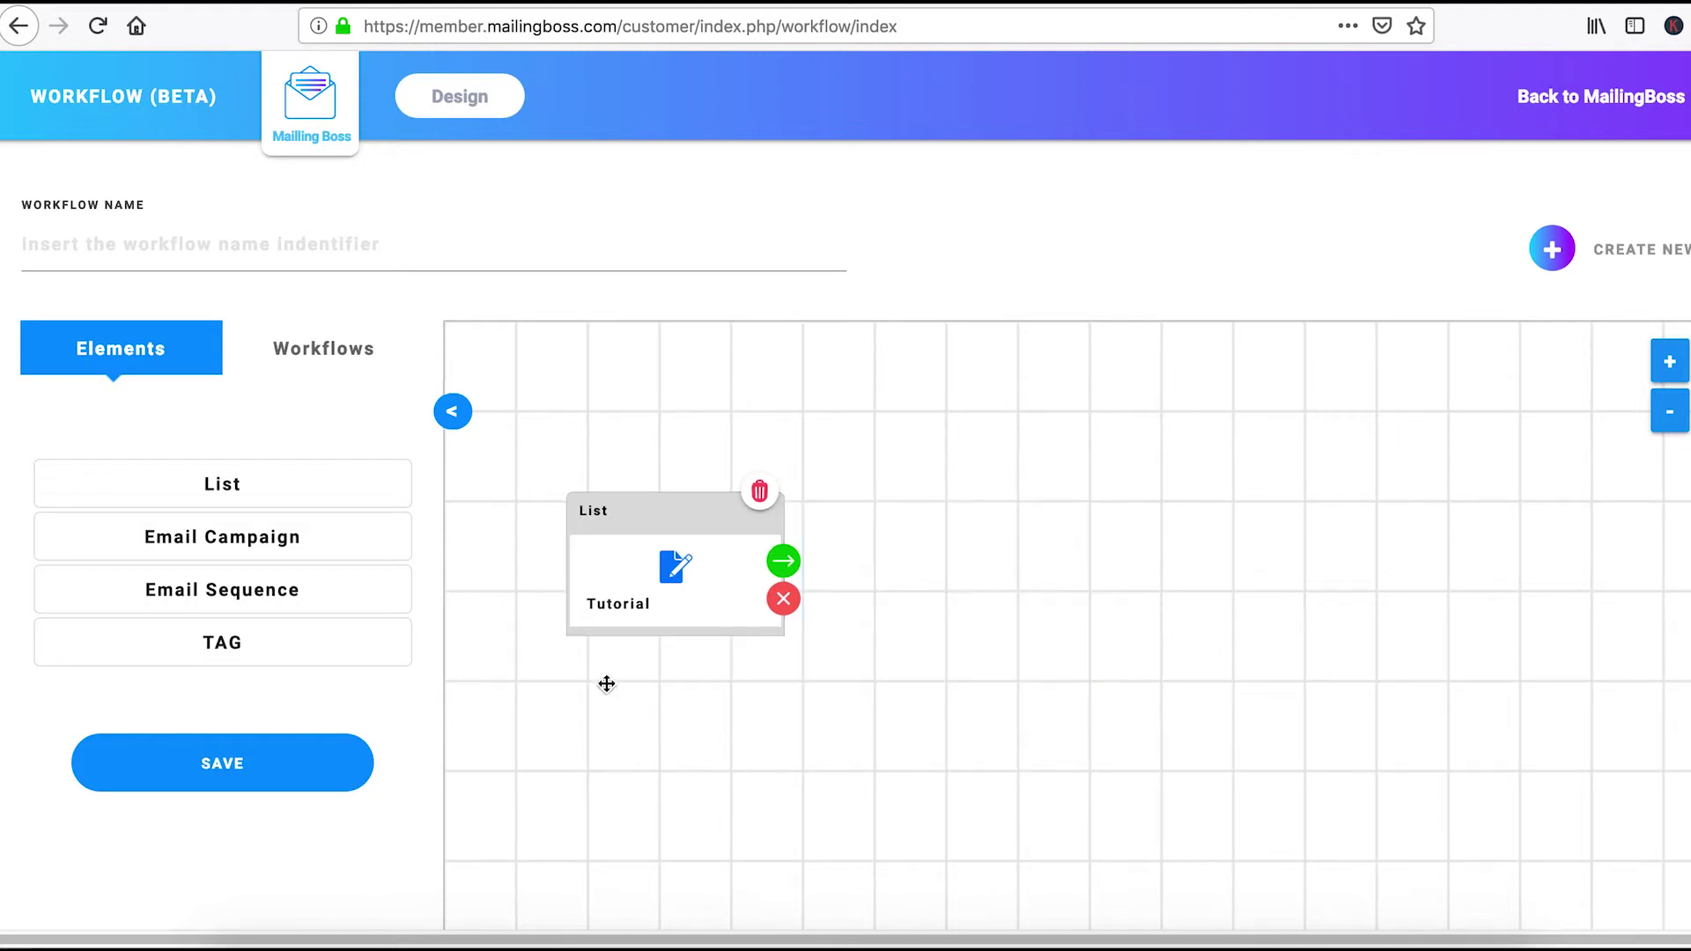
# Name the workflow "tutorial" and save it
pyautogui.click(434, 257)
pyautogui.write('torial')
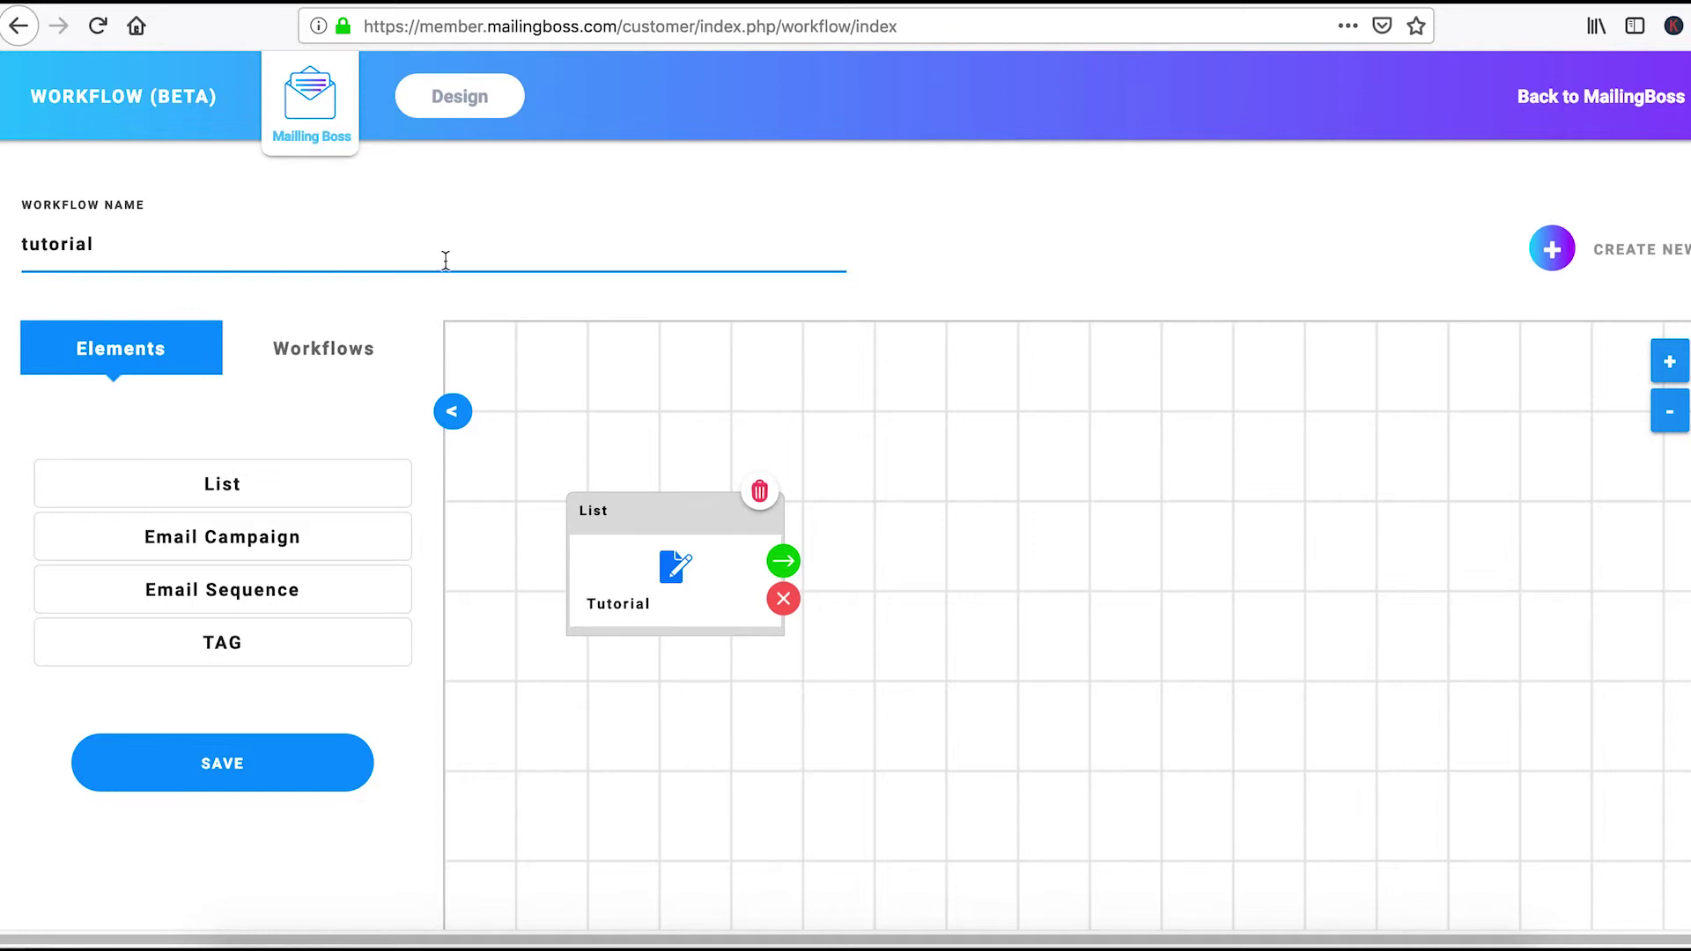
pyautogui.click(287, 753)
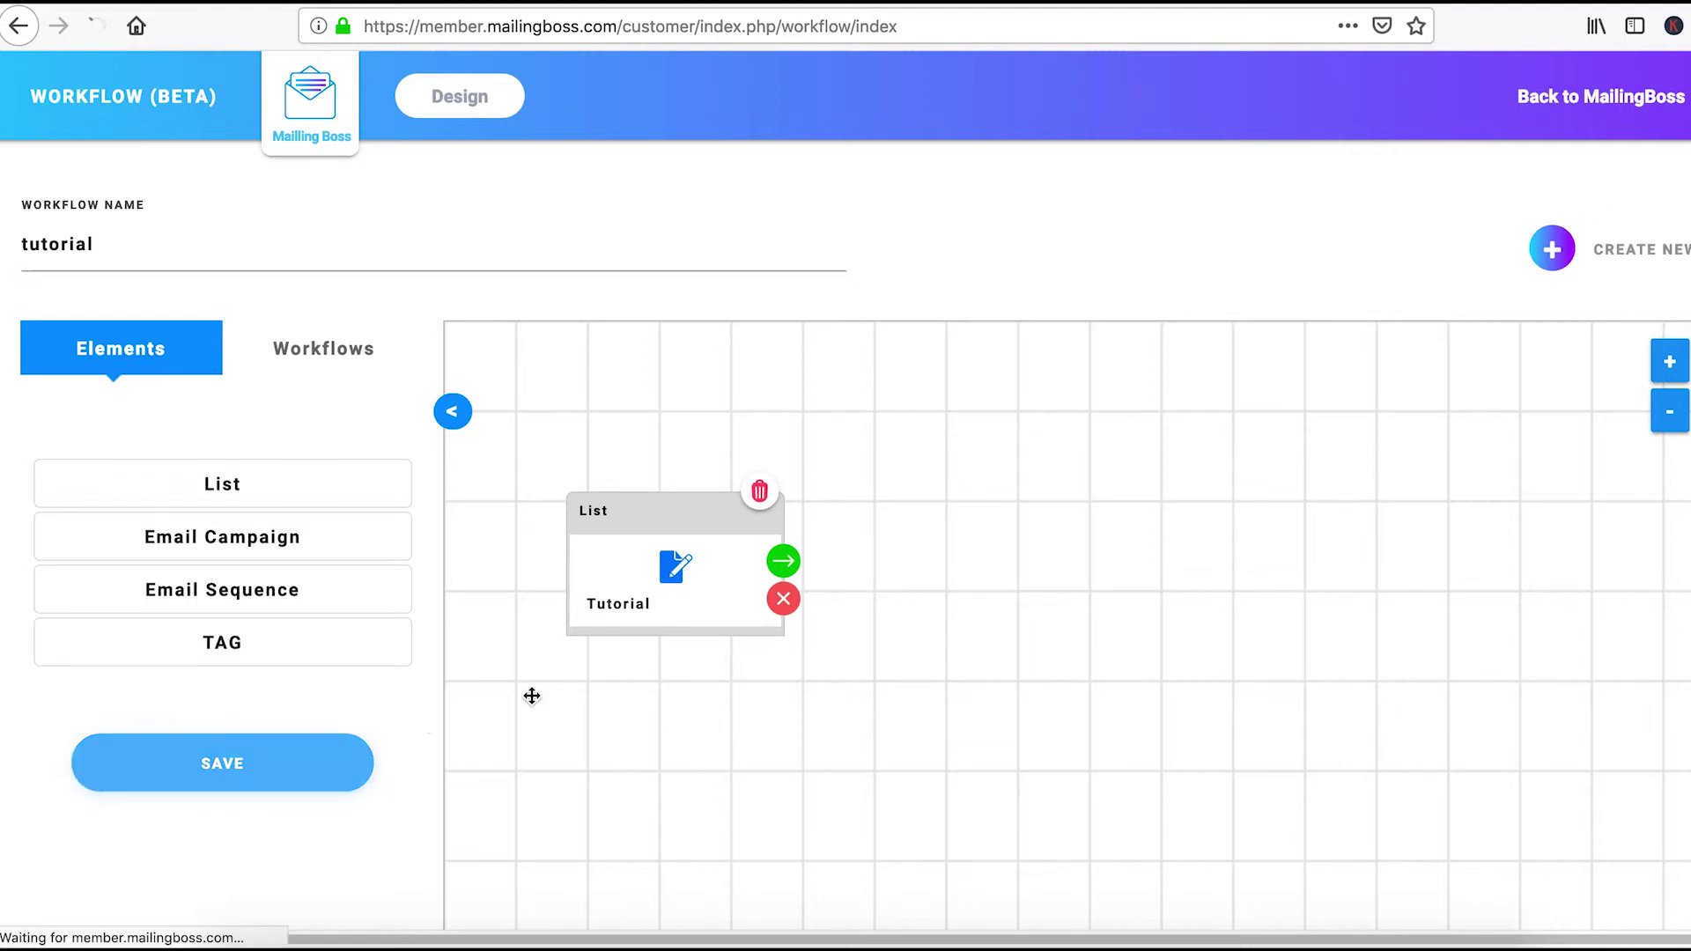
# Add an Email Sequence action after the Tutorial list element and check which existing sequences can be selected
pyautogui.click(778, 629)
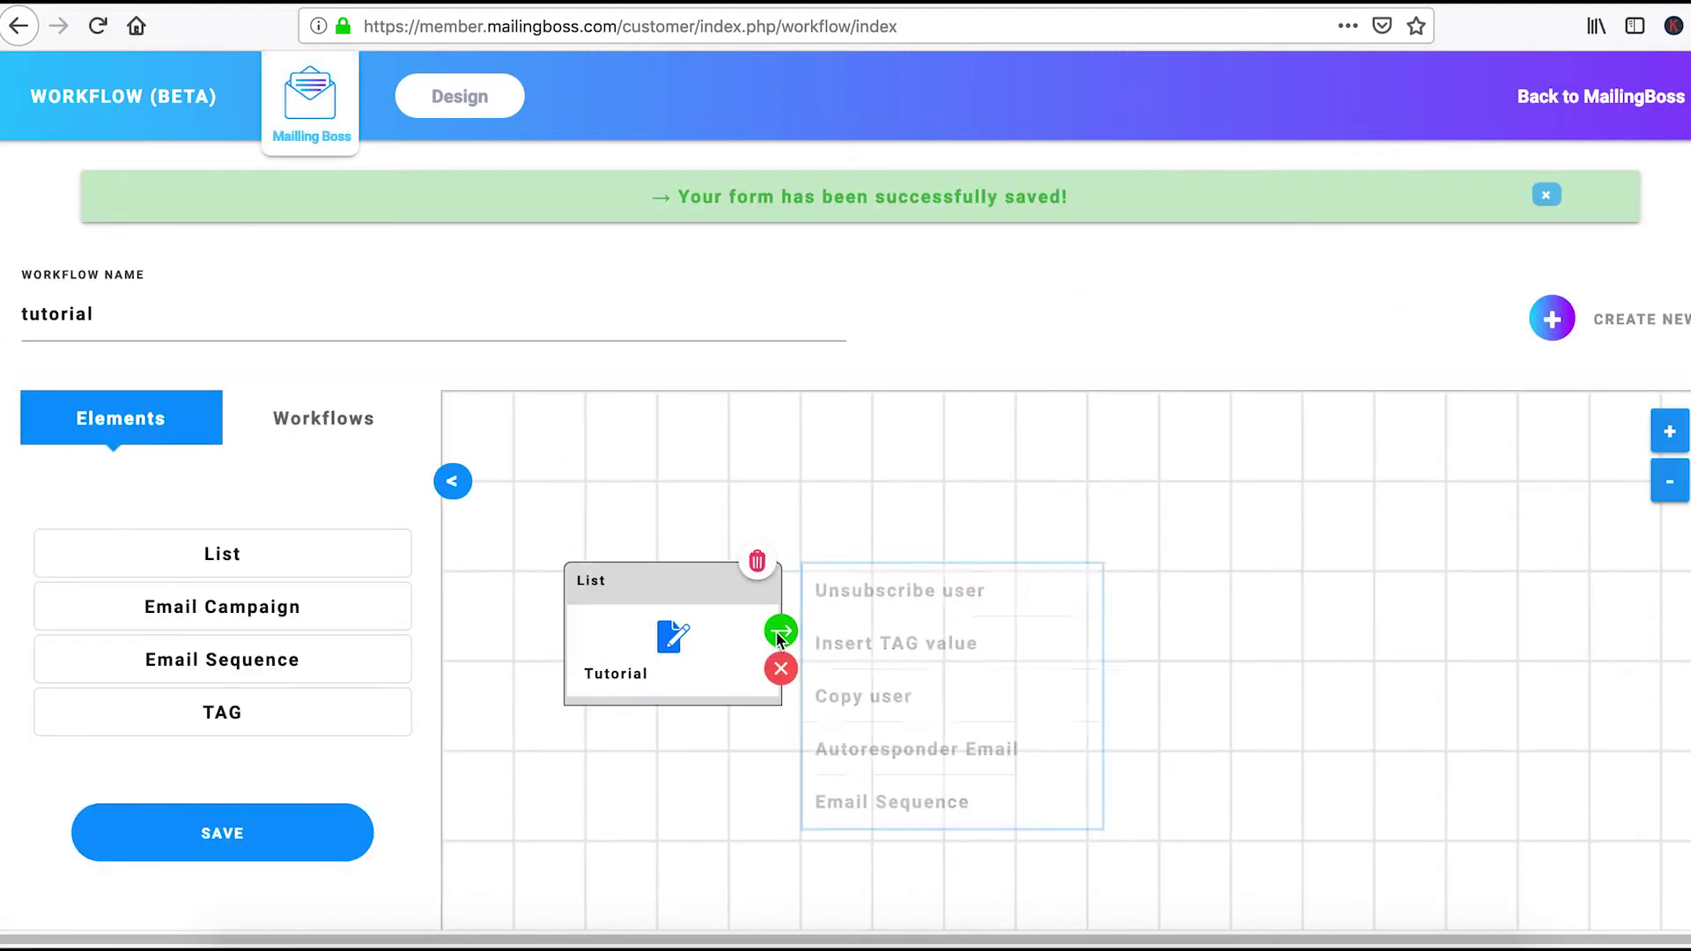
pyautogui.click(899, 811)
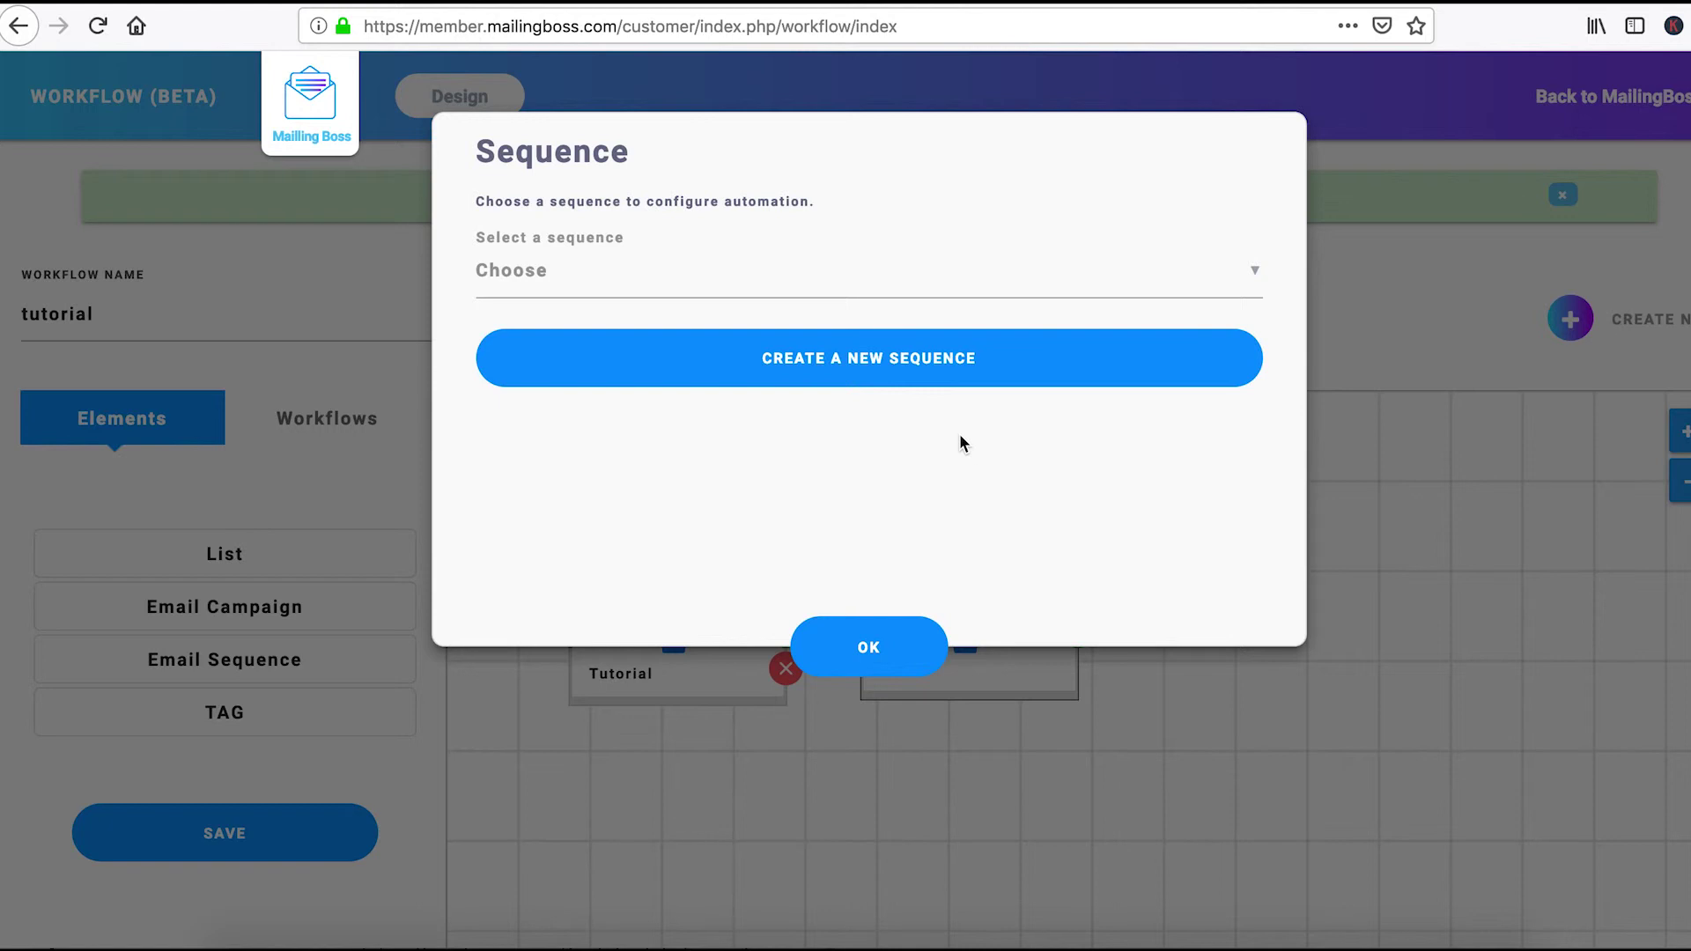
pyautogui.click(1255, 270)
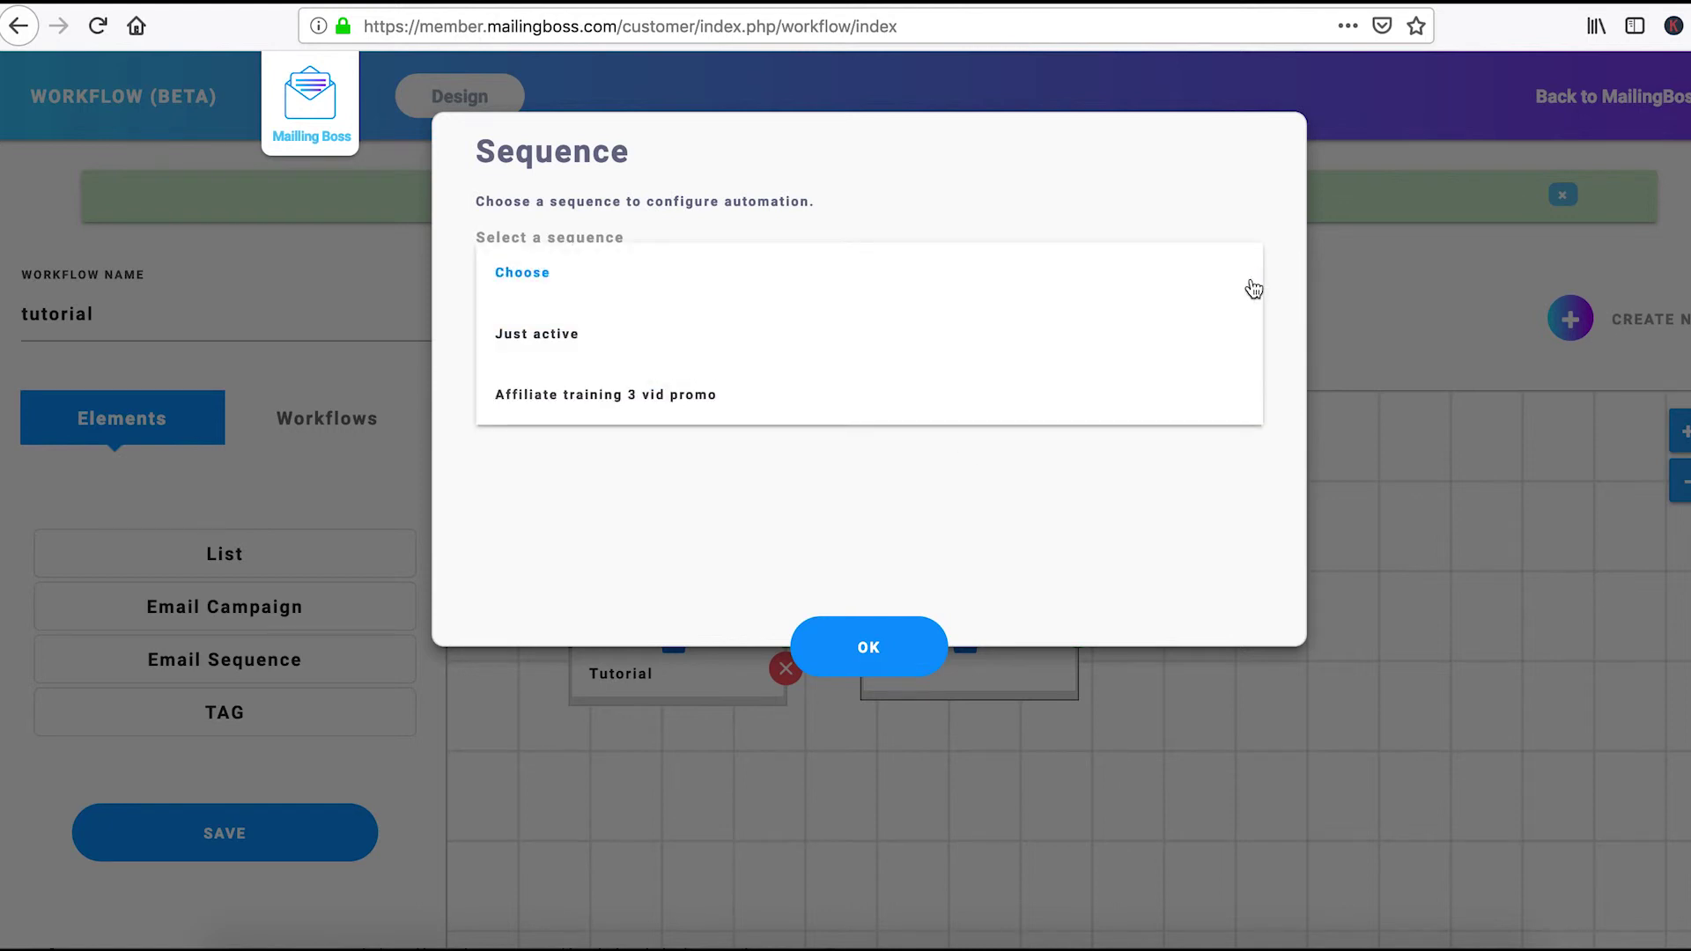
pyautogui.click(1134, 214)
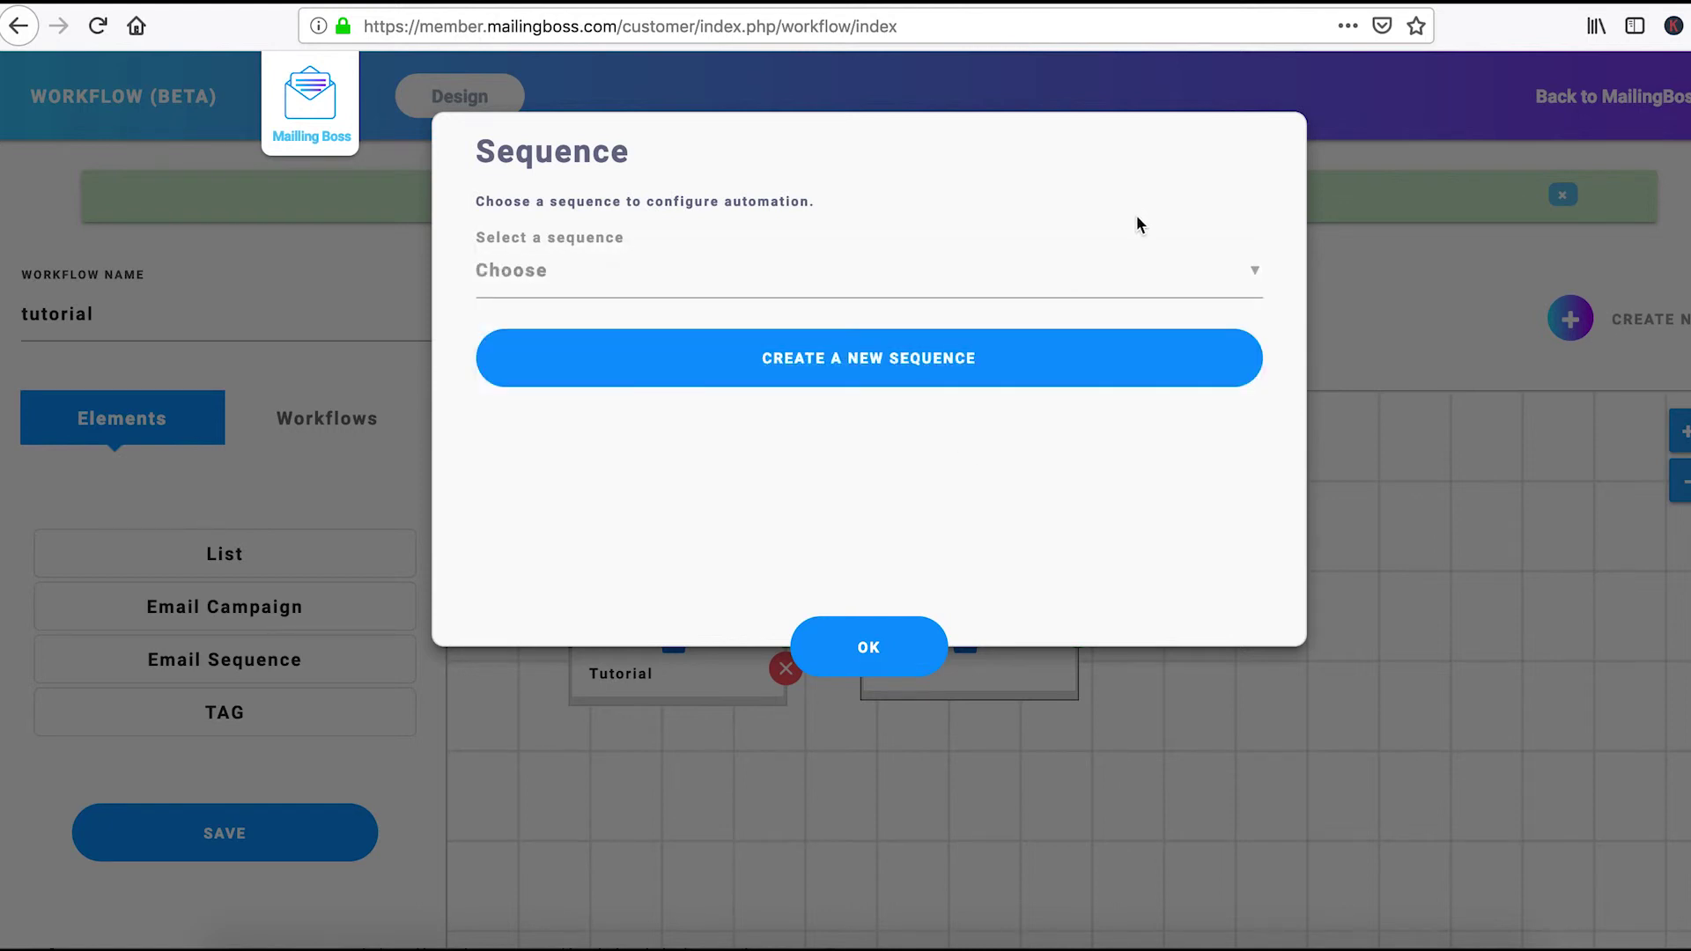
# Create a new sequence named Tutorial for the Tutorial list, sent to current and future subscribers, with 10 messages
pyautogui.click(907, 368)
pyautogui.click(593, 264)
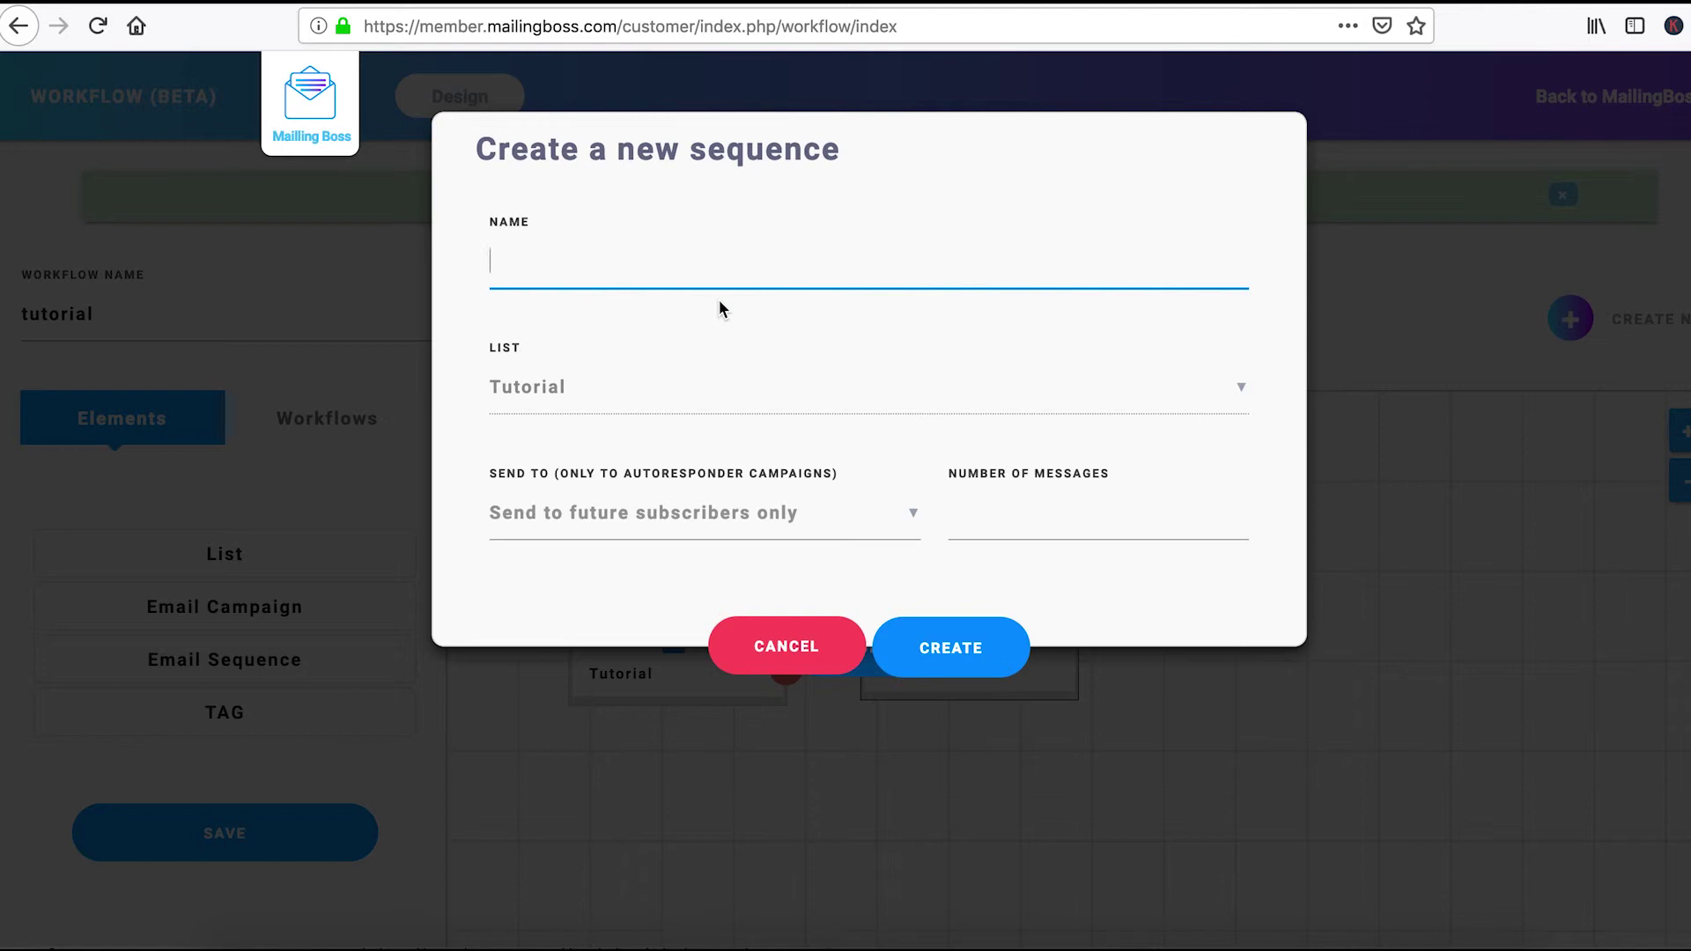
pyautogui.write('Tutorial')
pyautogui.click(914, 521)
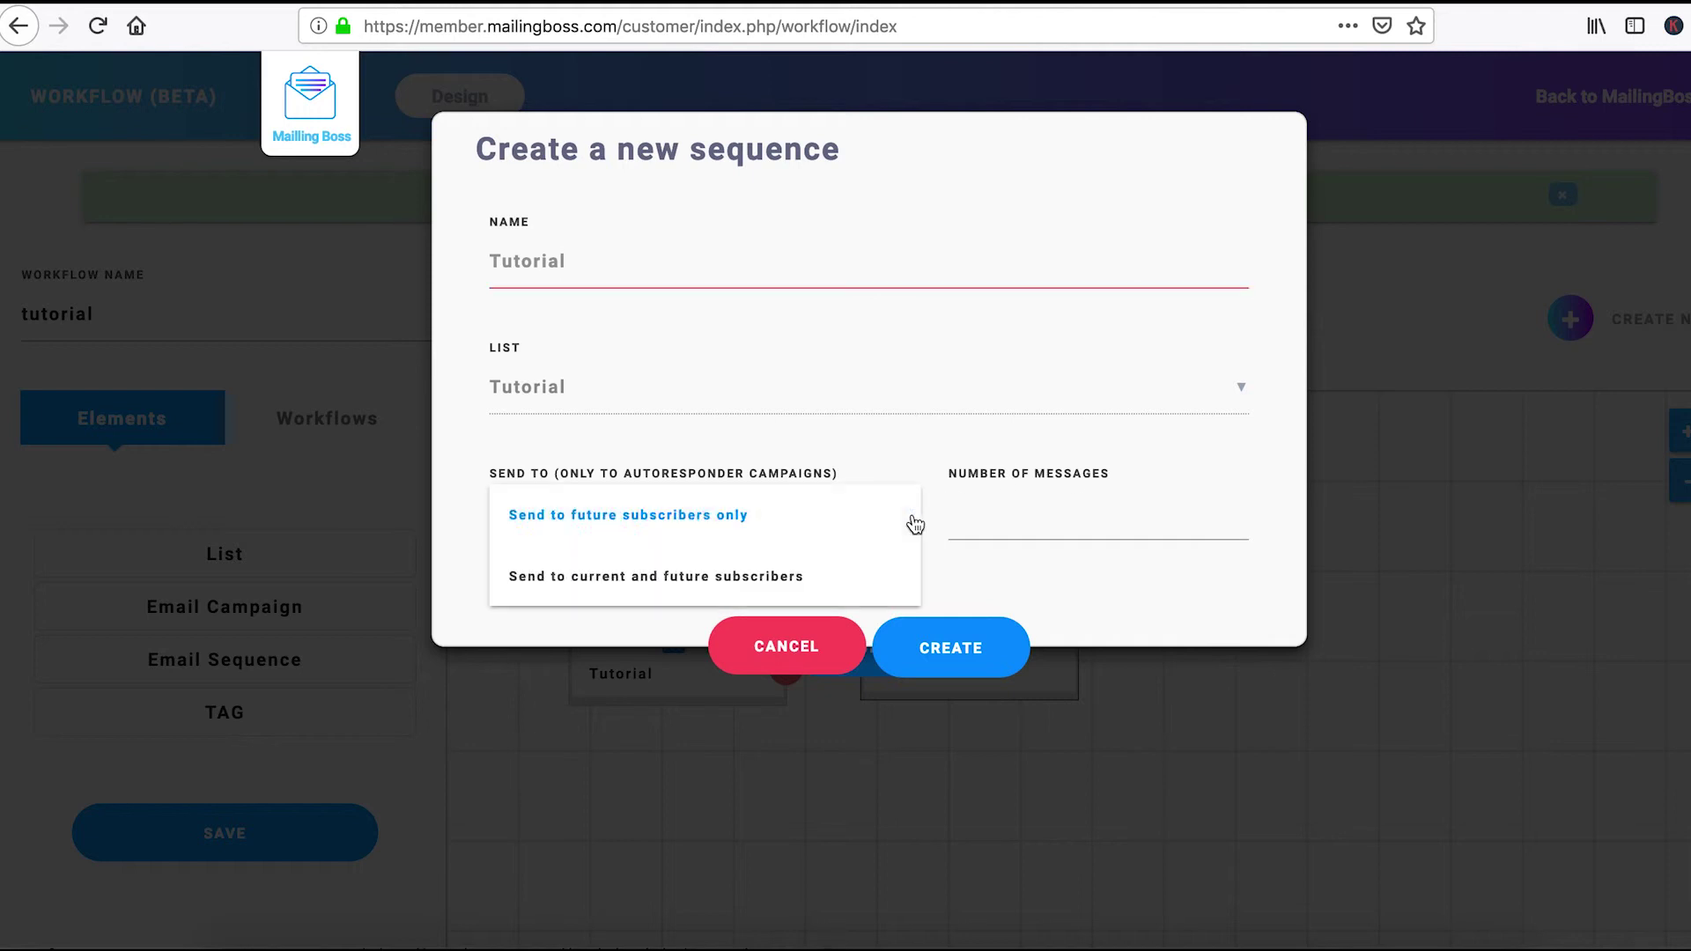
pyautogui.click(647, 584)
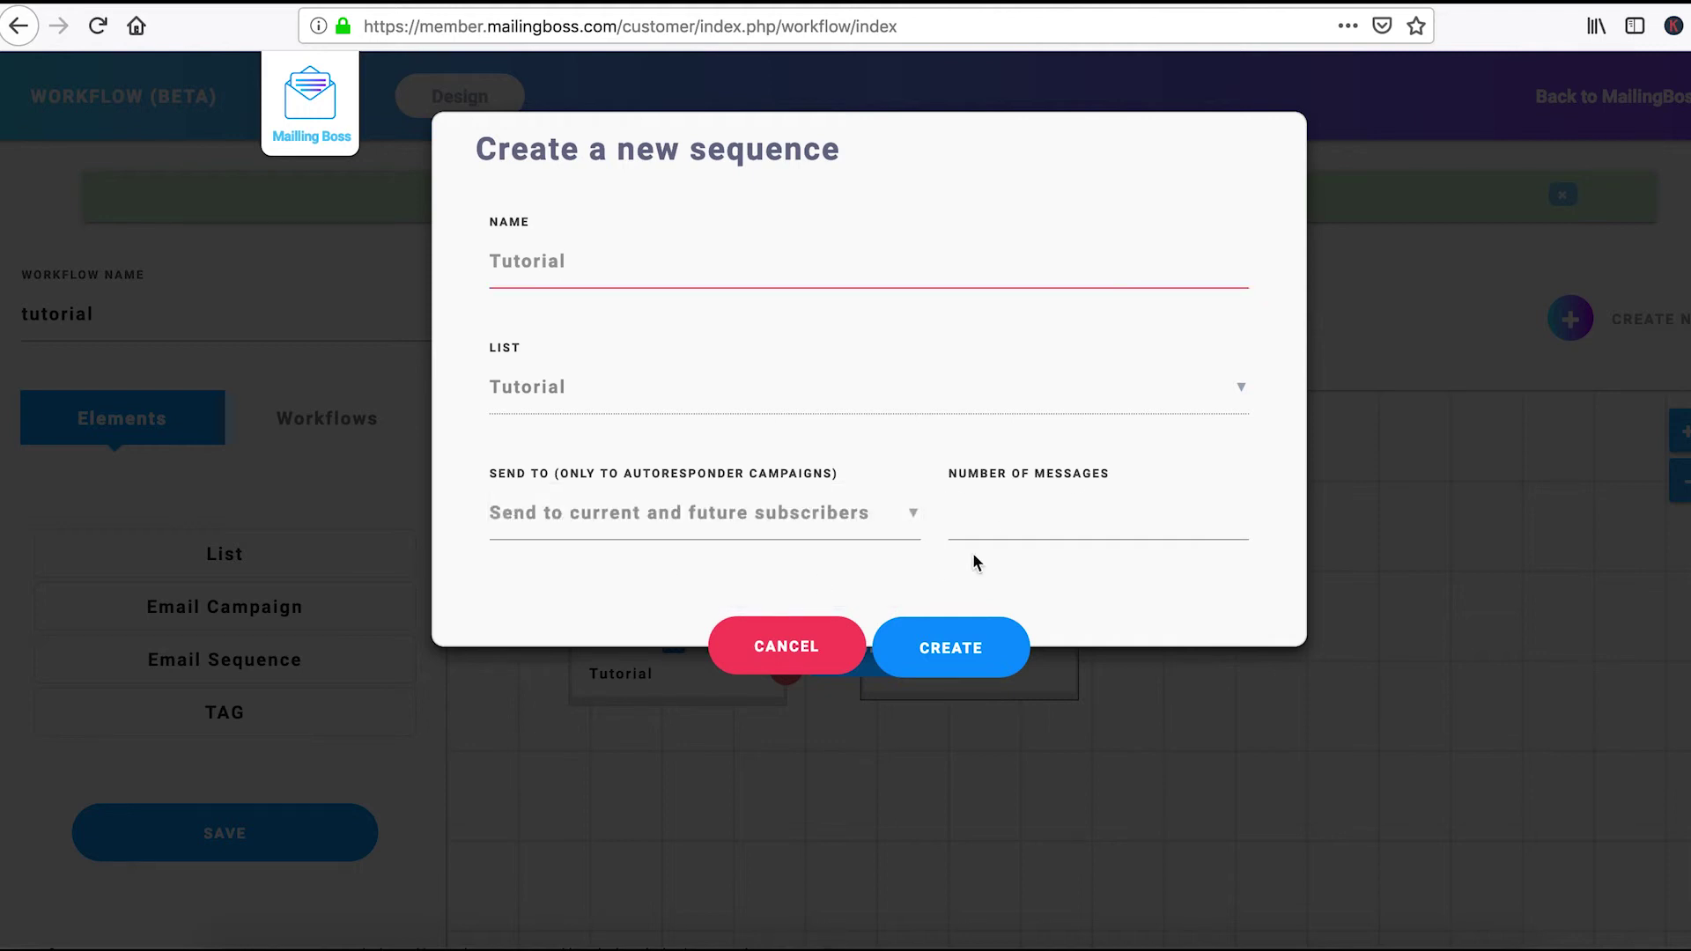
pyautogui.click(995, 514)
pyautogui.click(940, 647)
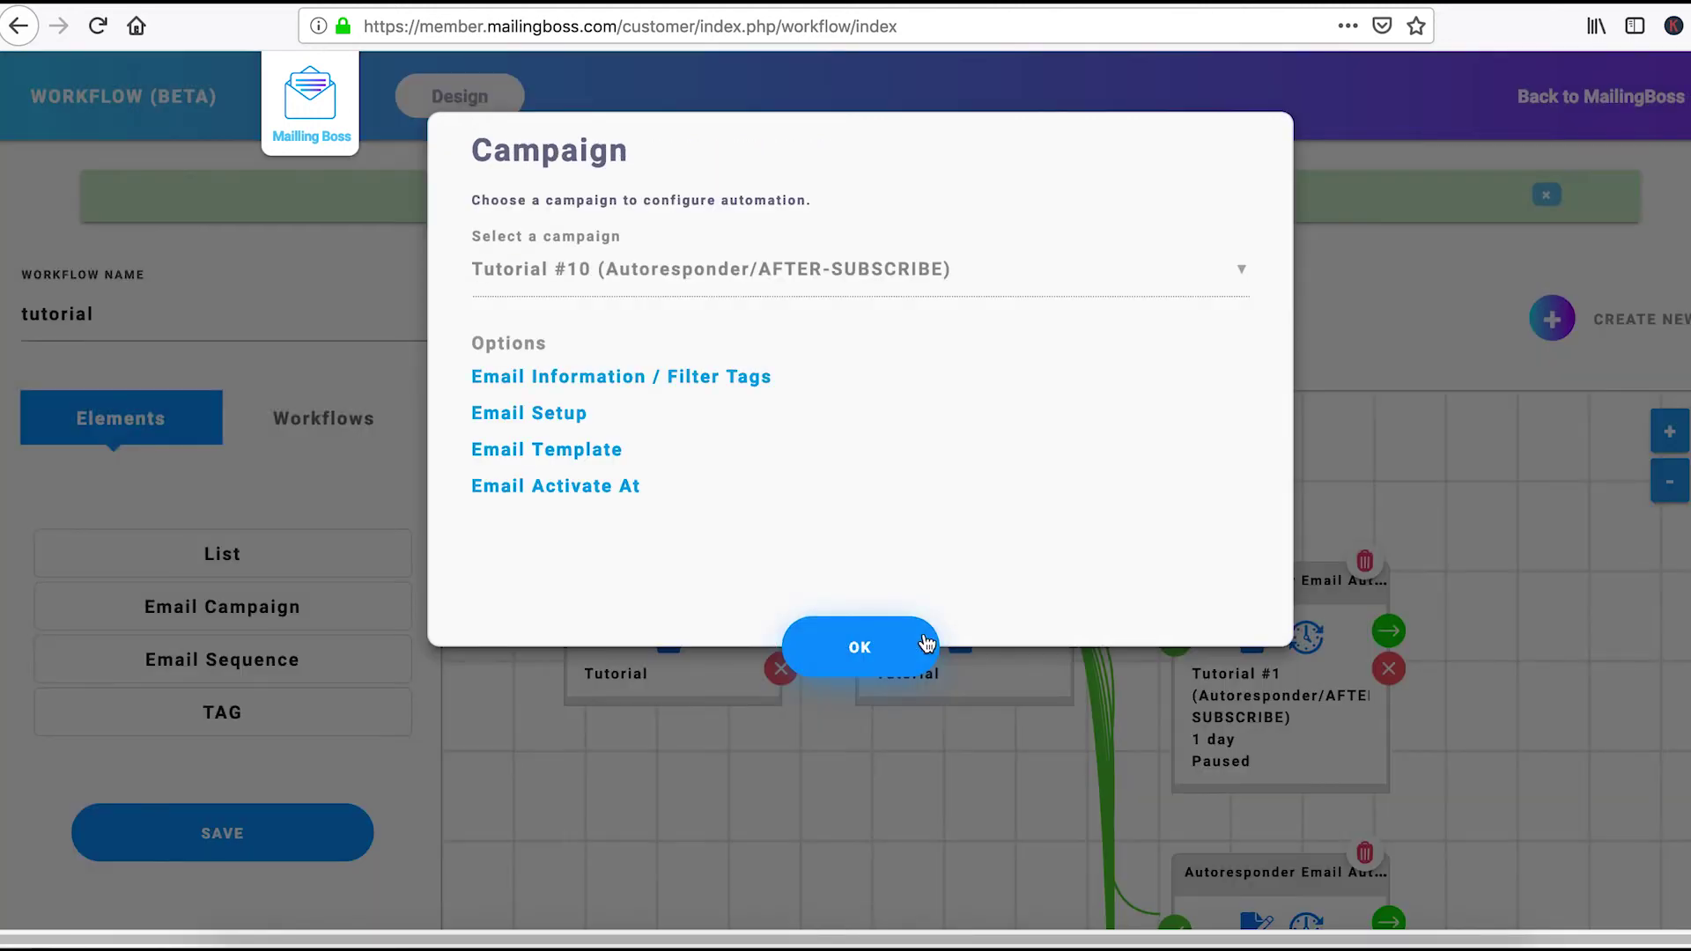
pyautogui.click(866, 659)
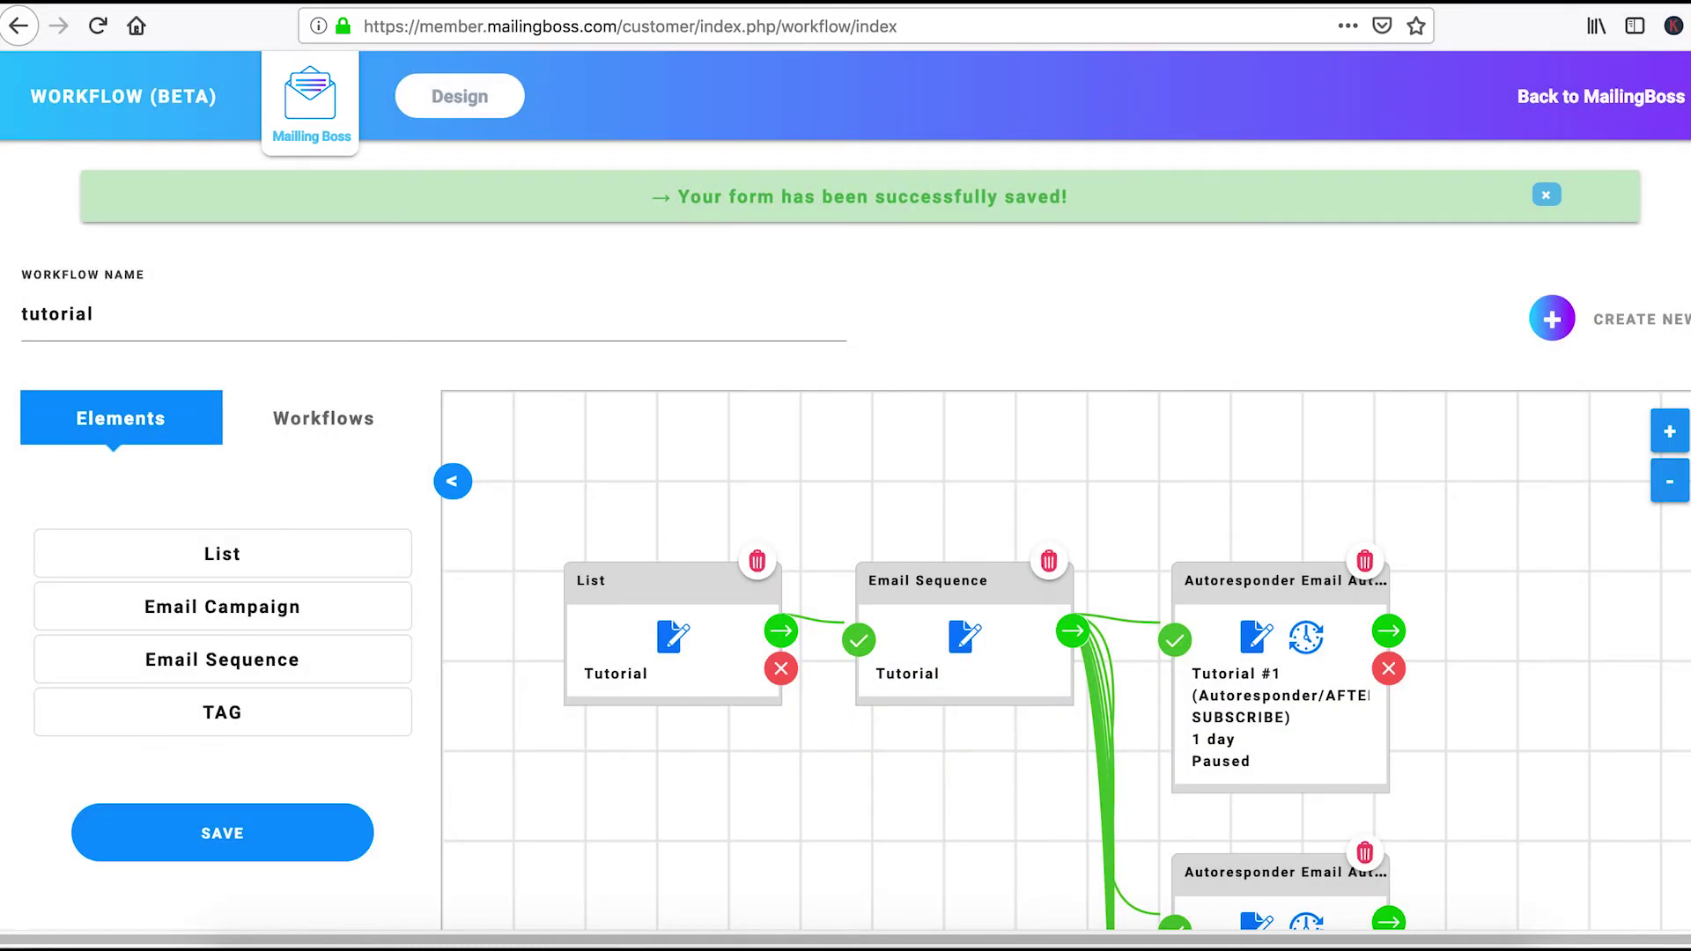
# Open the email setup of the Tutorial #1 message, save it with the subject Welcome Message and continue to its template
pyautogui.scroll(-20, 1684, 426)
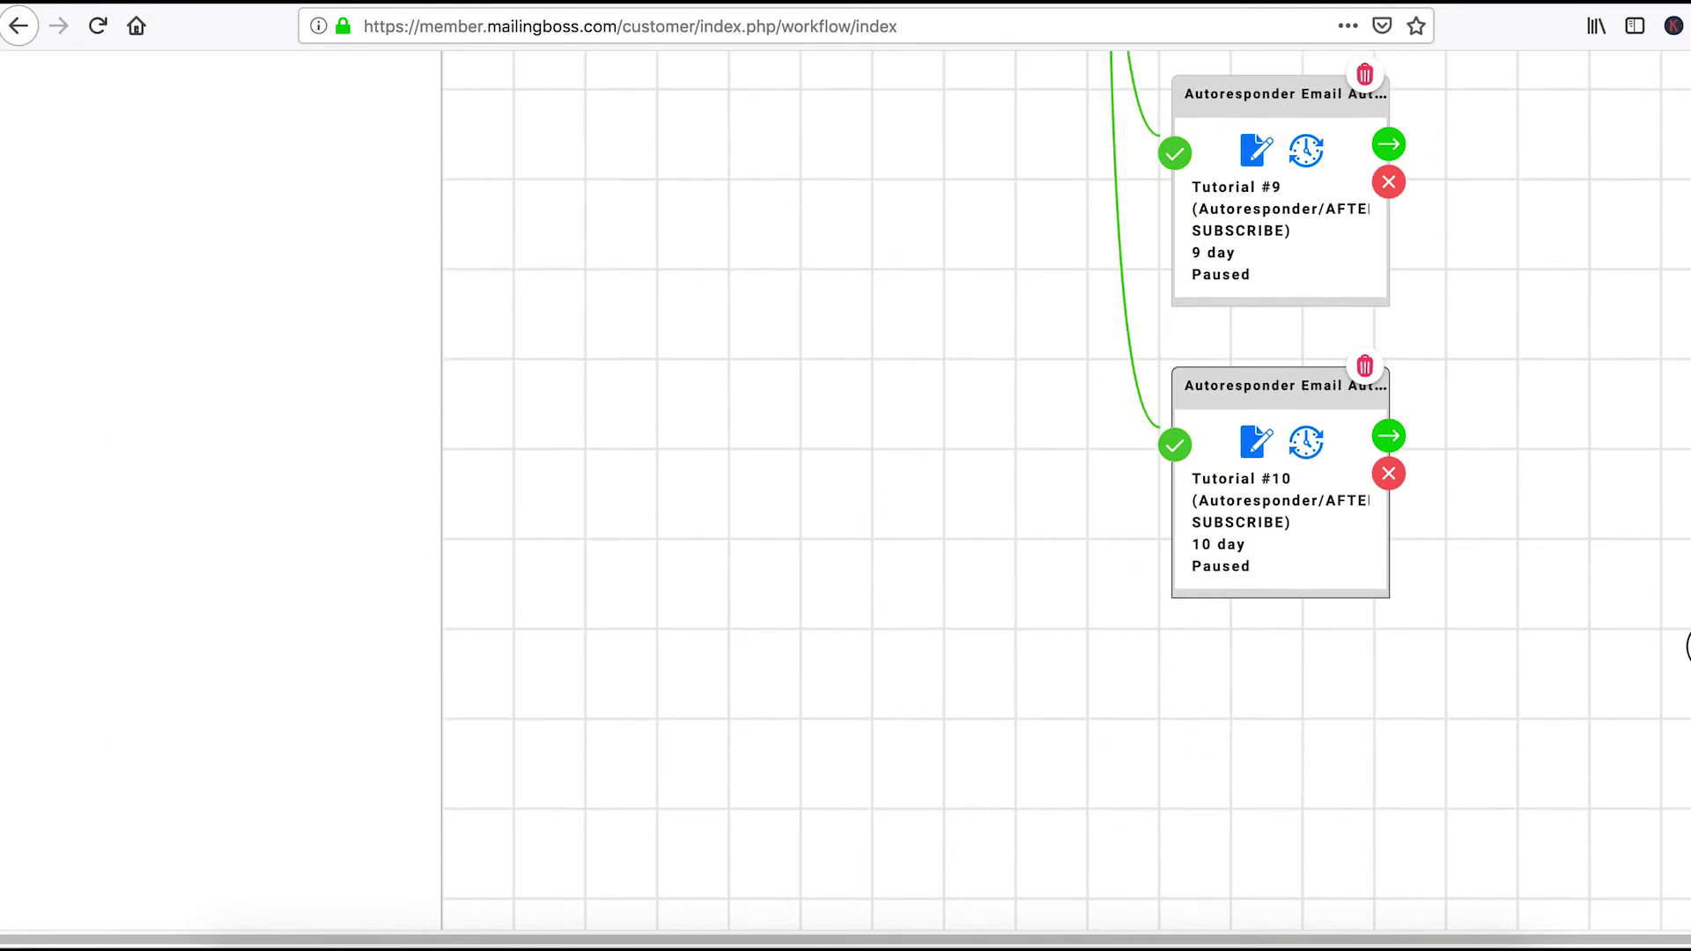
pyautogui.scroll(20, 1283, 445)
pyautogui.scroll(-1, 1283, 445)
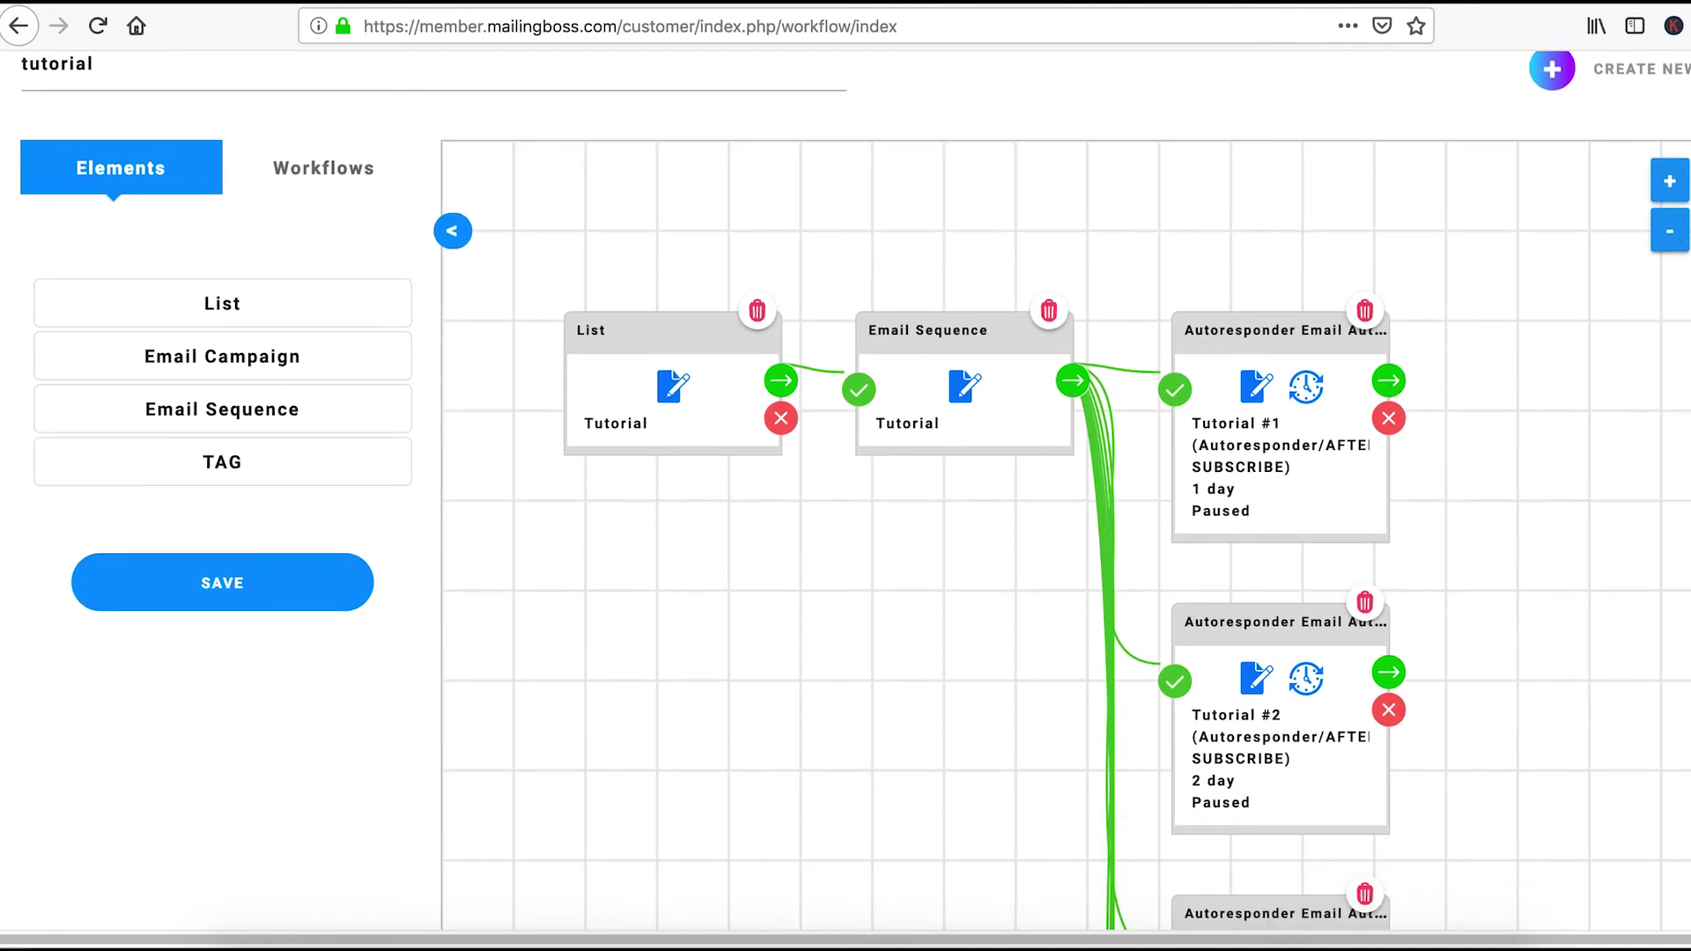
pyautogui.click(1255, 386)
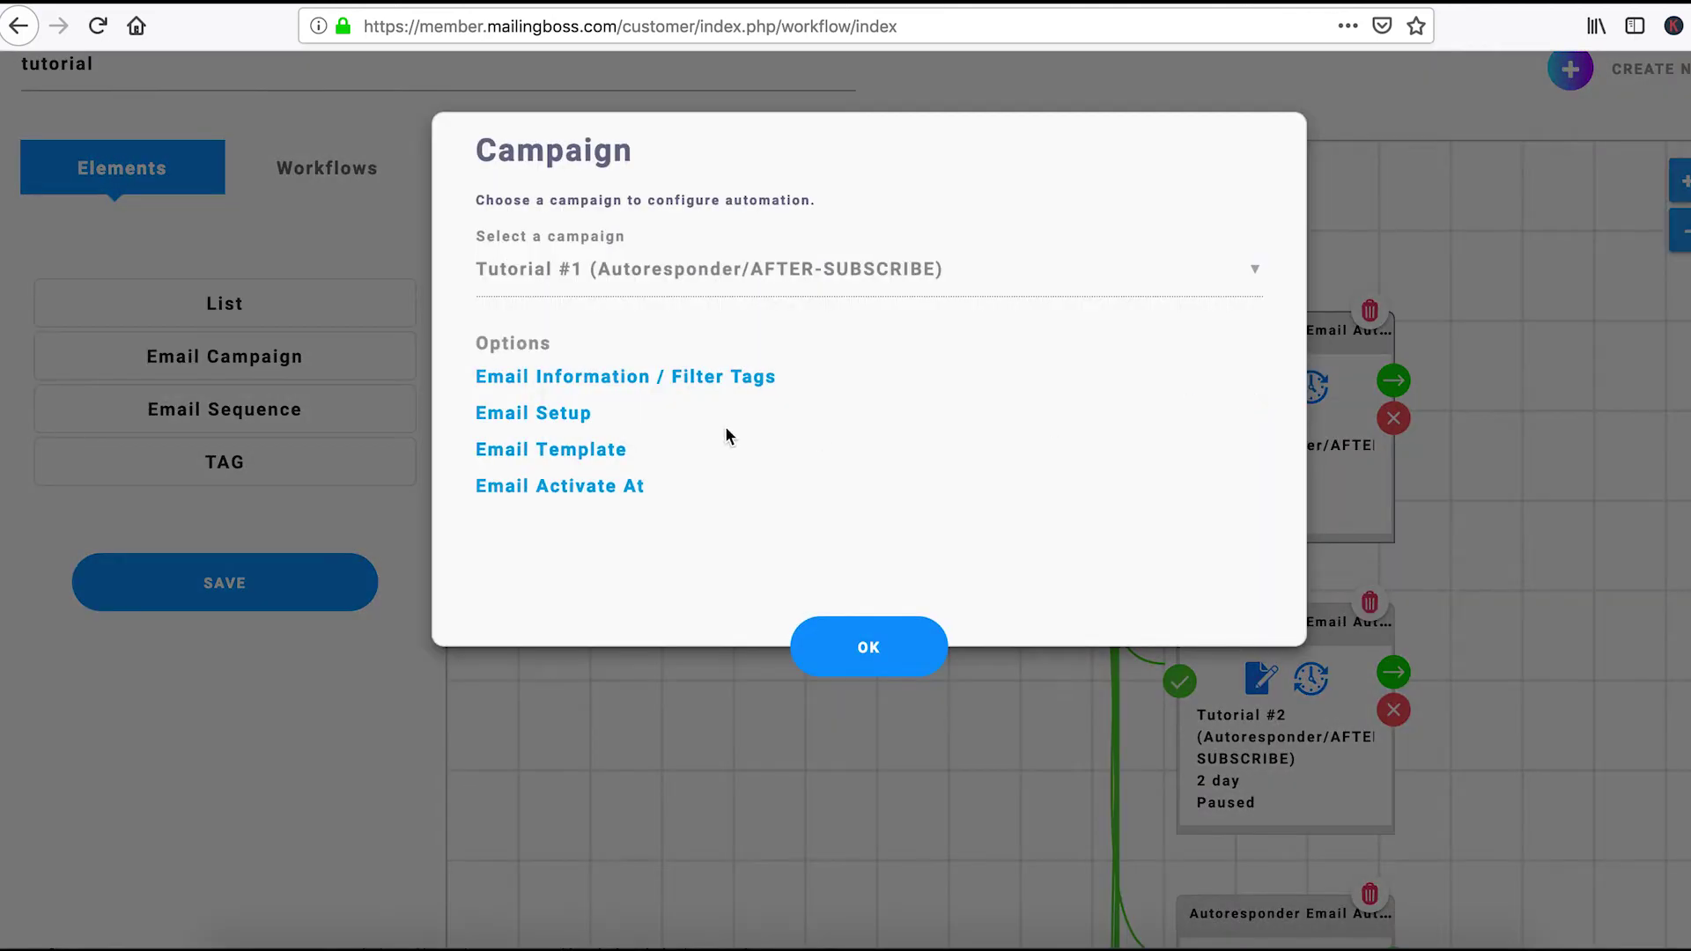
pyautogui.click(554, 419)
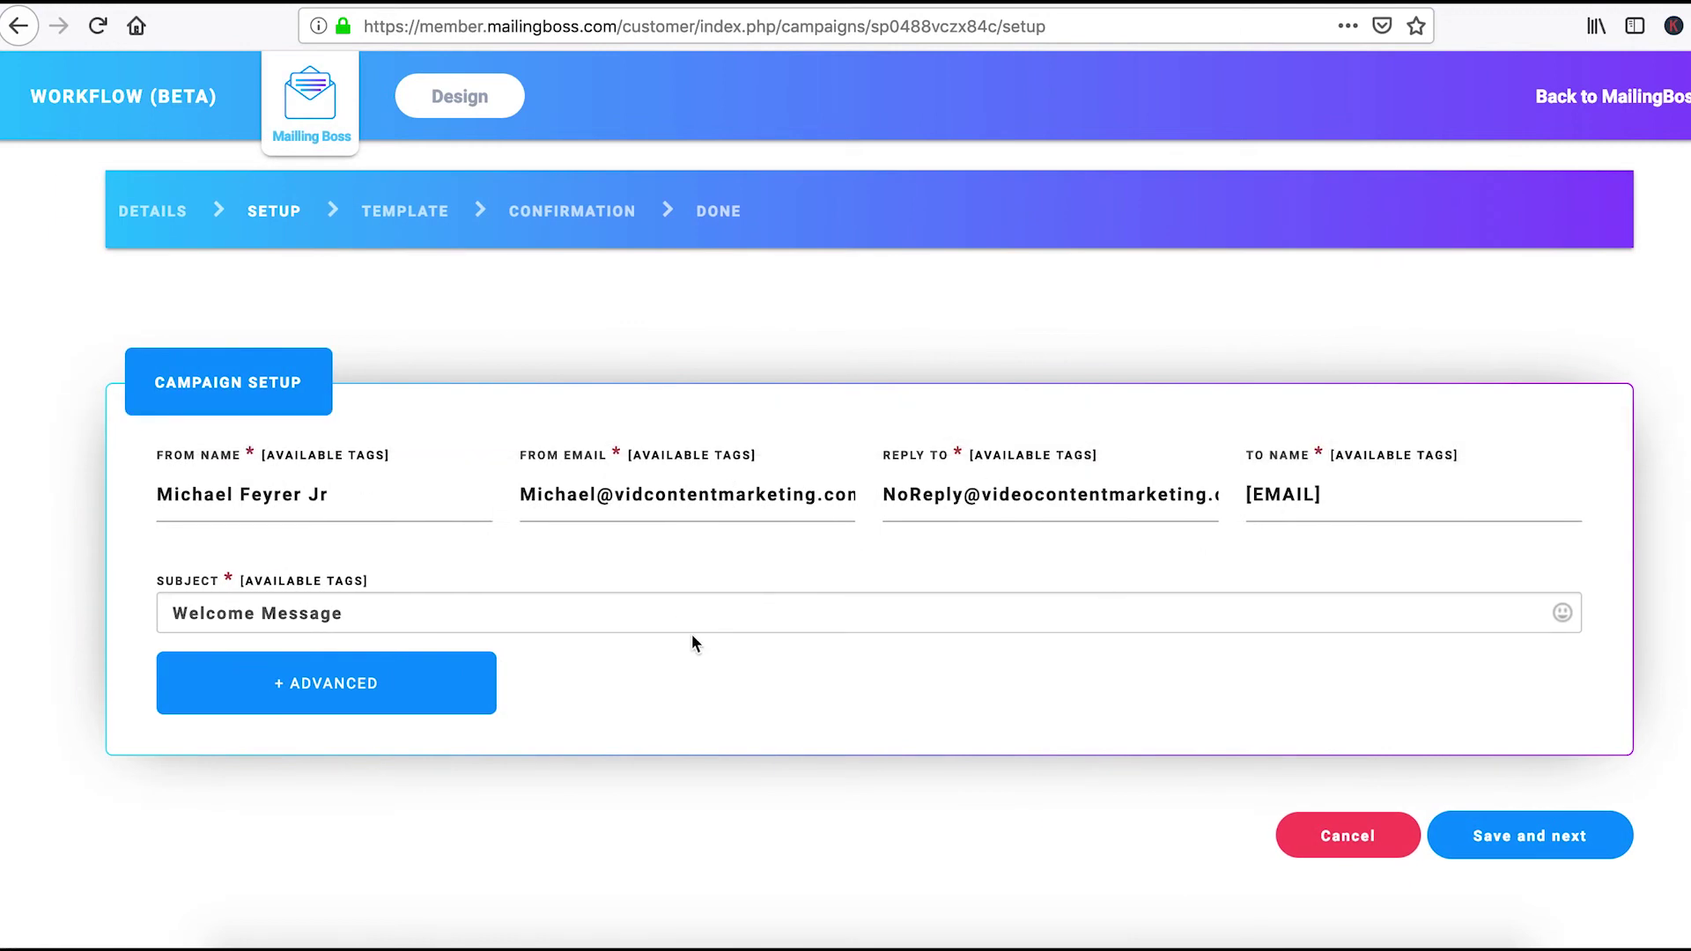
pyautogui.moveTo(370, 611); pyautogui.dragTo(113, 603)
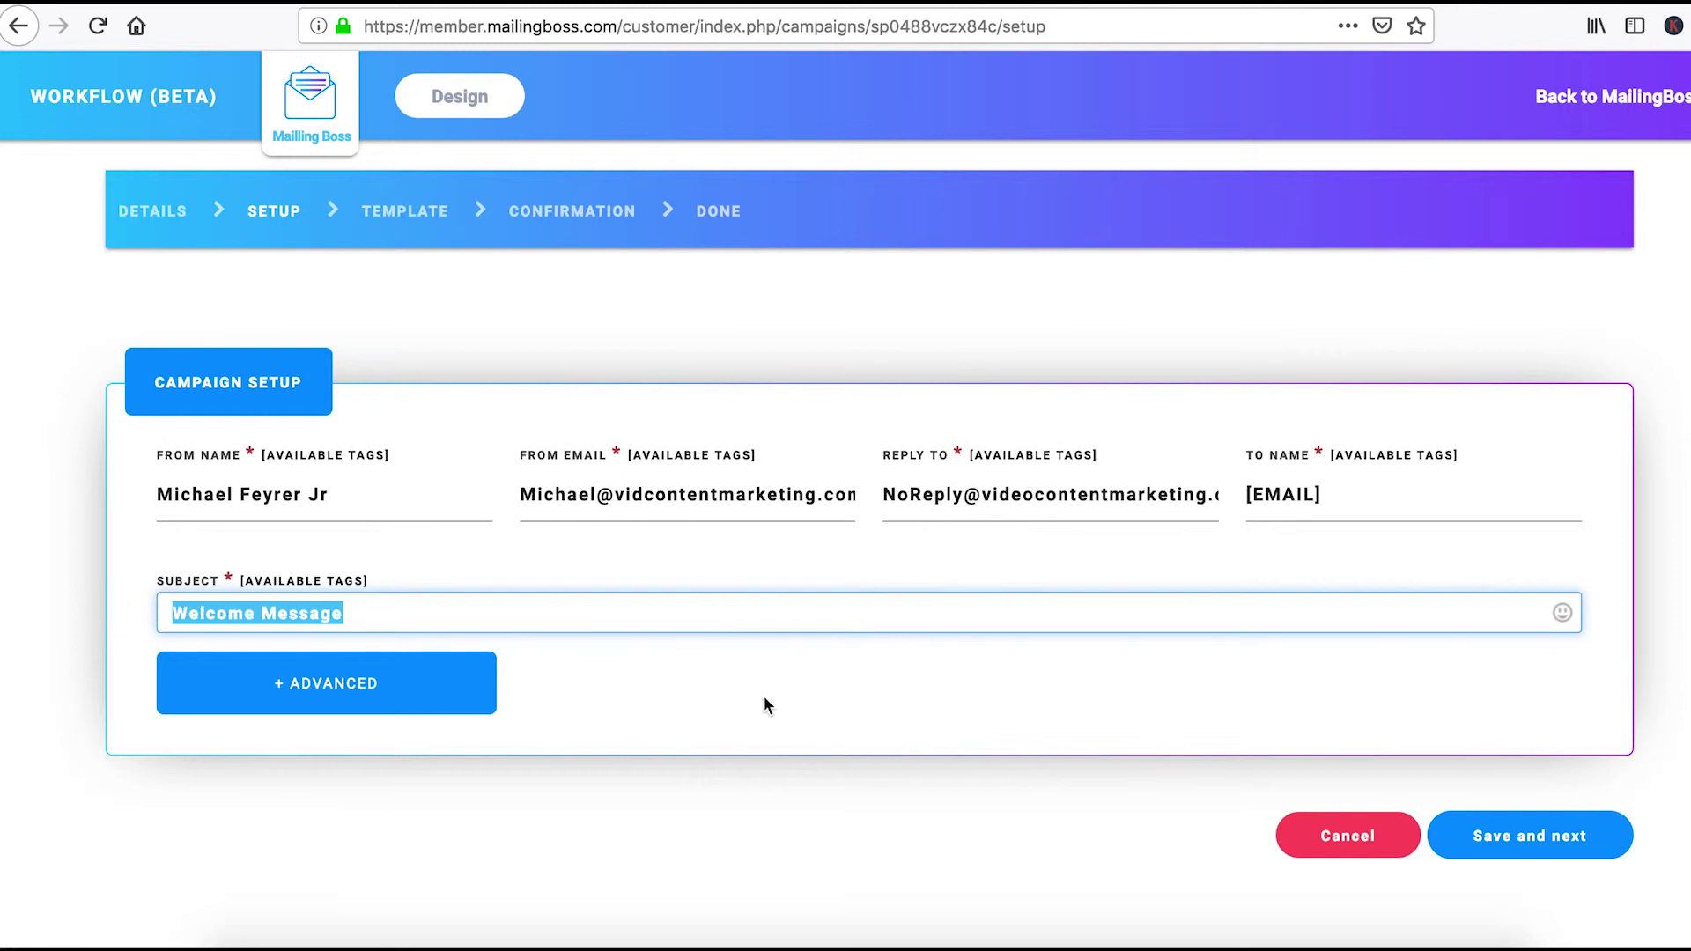
pyautogui.click(823, 716)
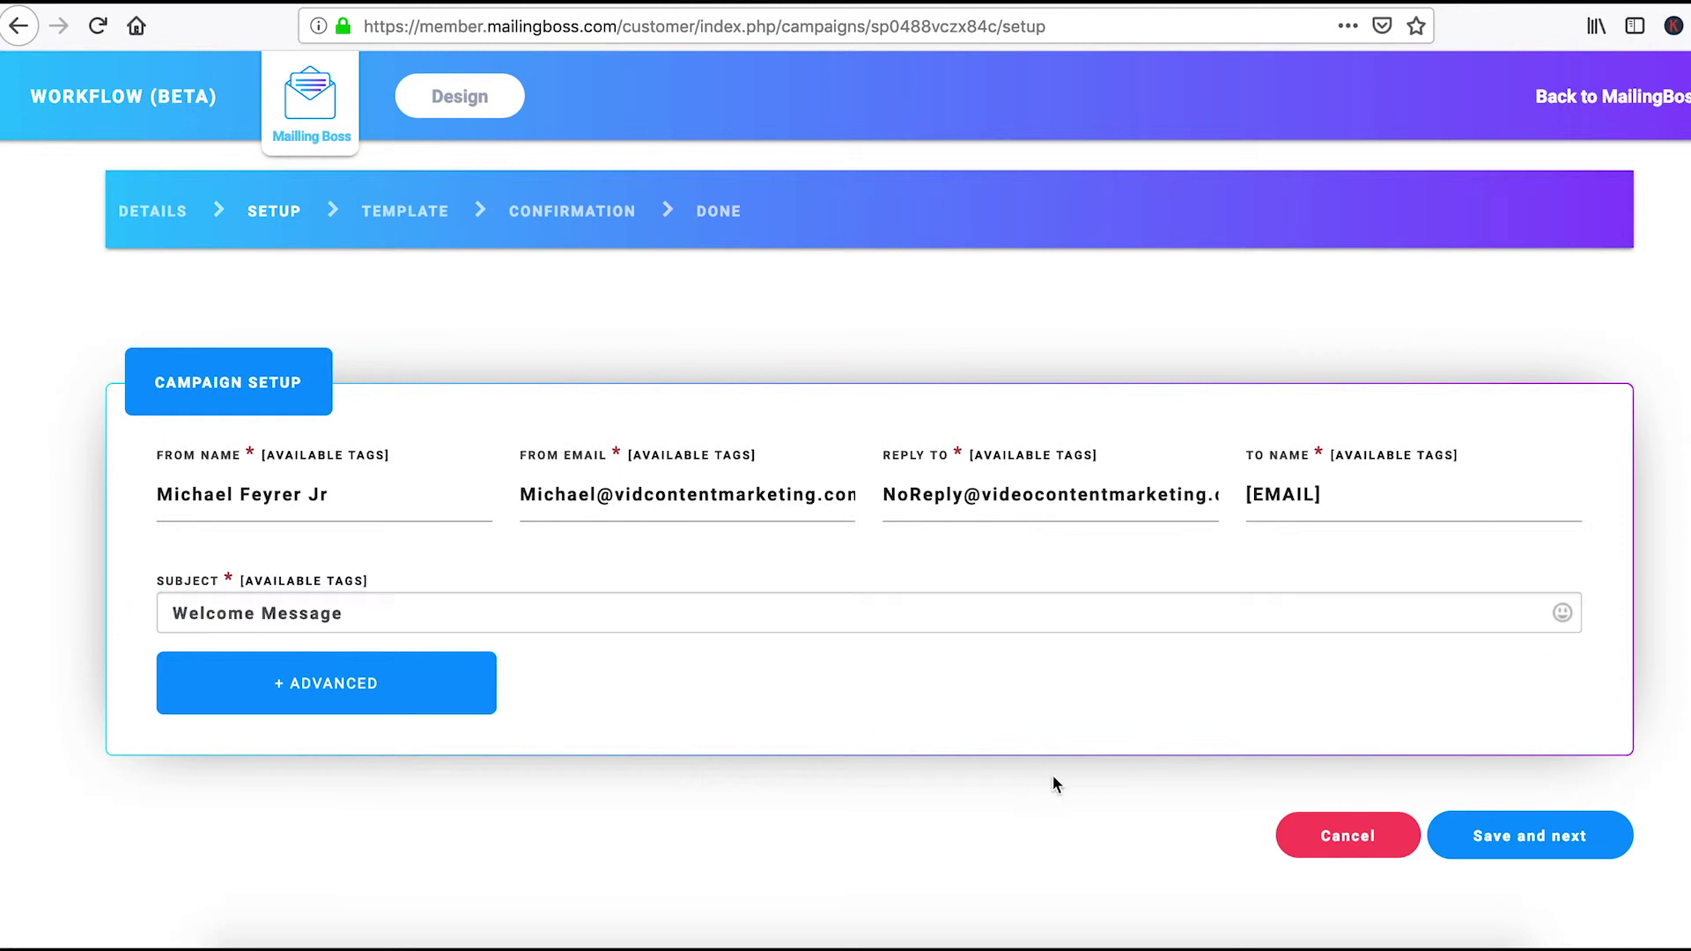
pyautogui.click(1507, 843)
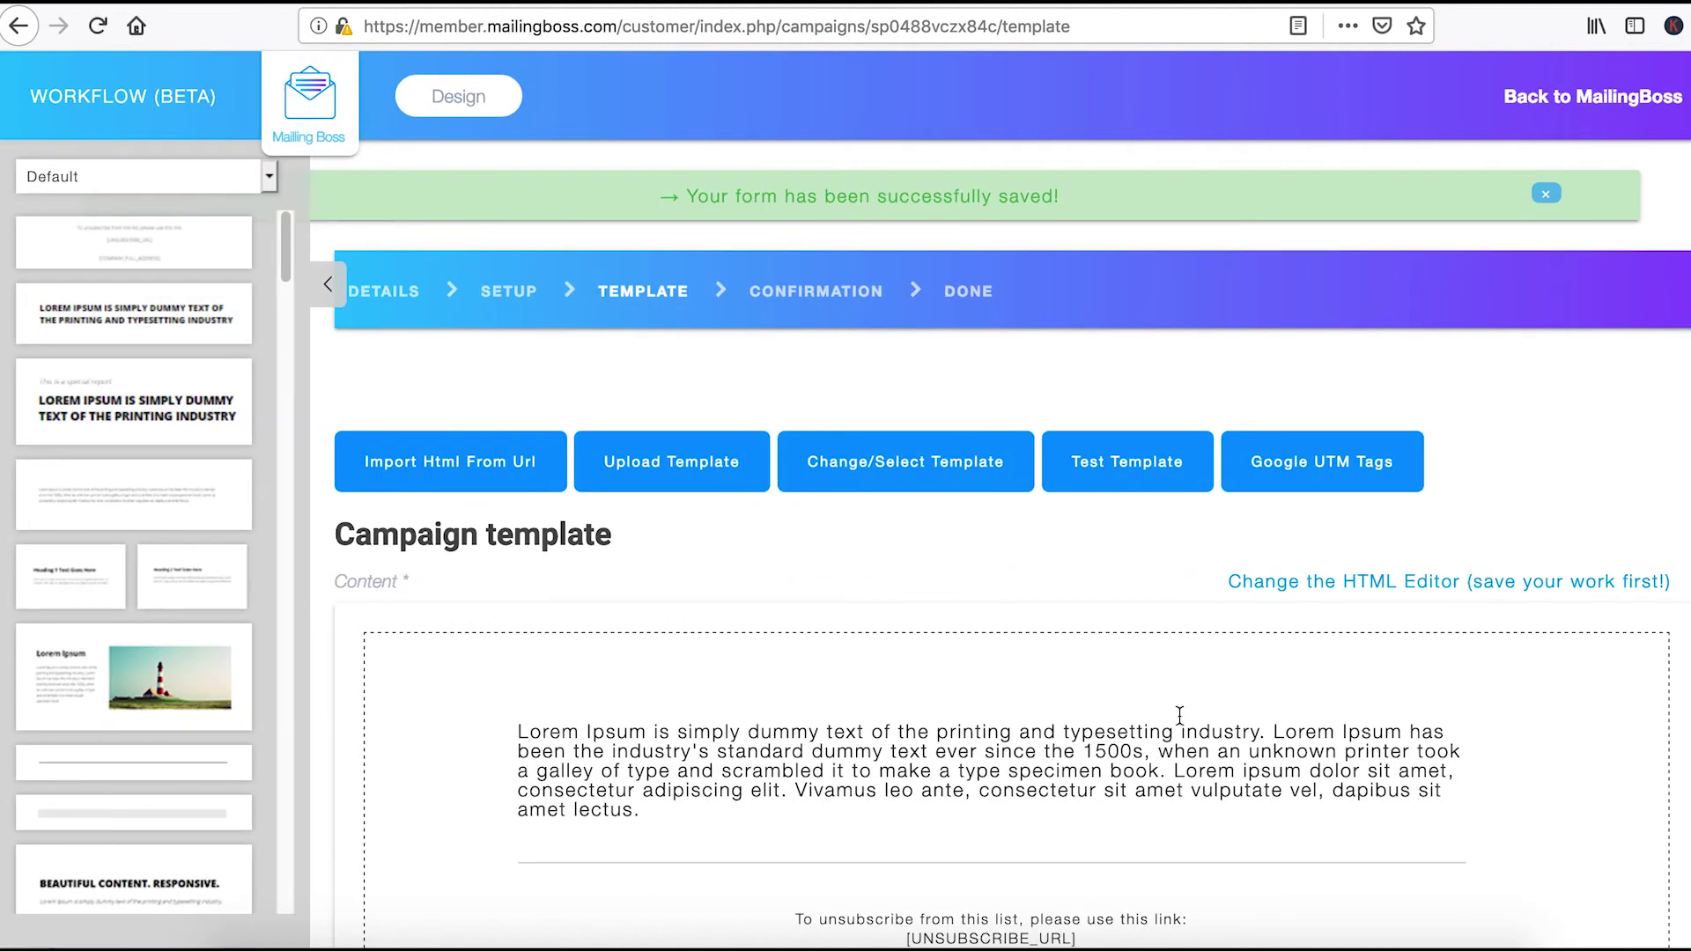
# Replace the template's placeholder paragraph with "BLLELELLGjcjnovjbfe" and save the email template
pyautogui.scroll(-3, 1162, 704)
pyautogui.moveTo(529, 459); pyautogui.dragTo(779, 518)
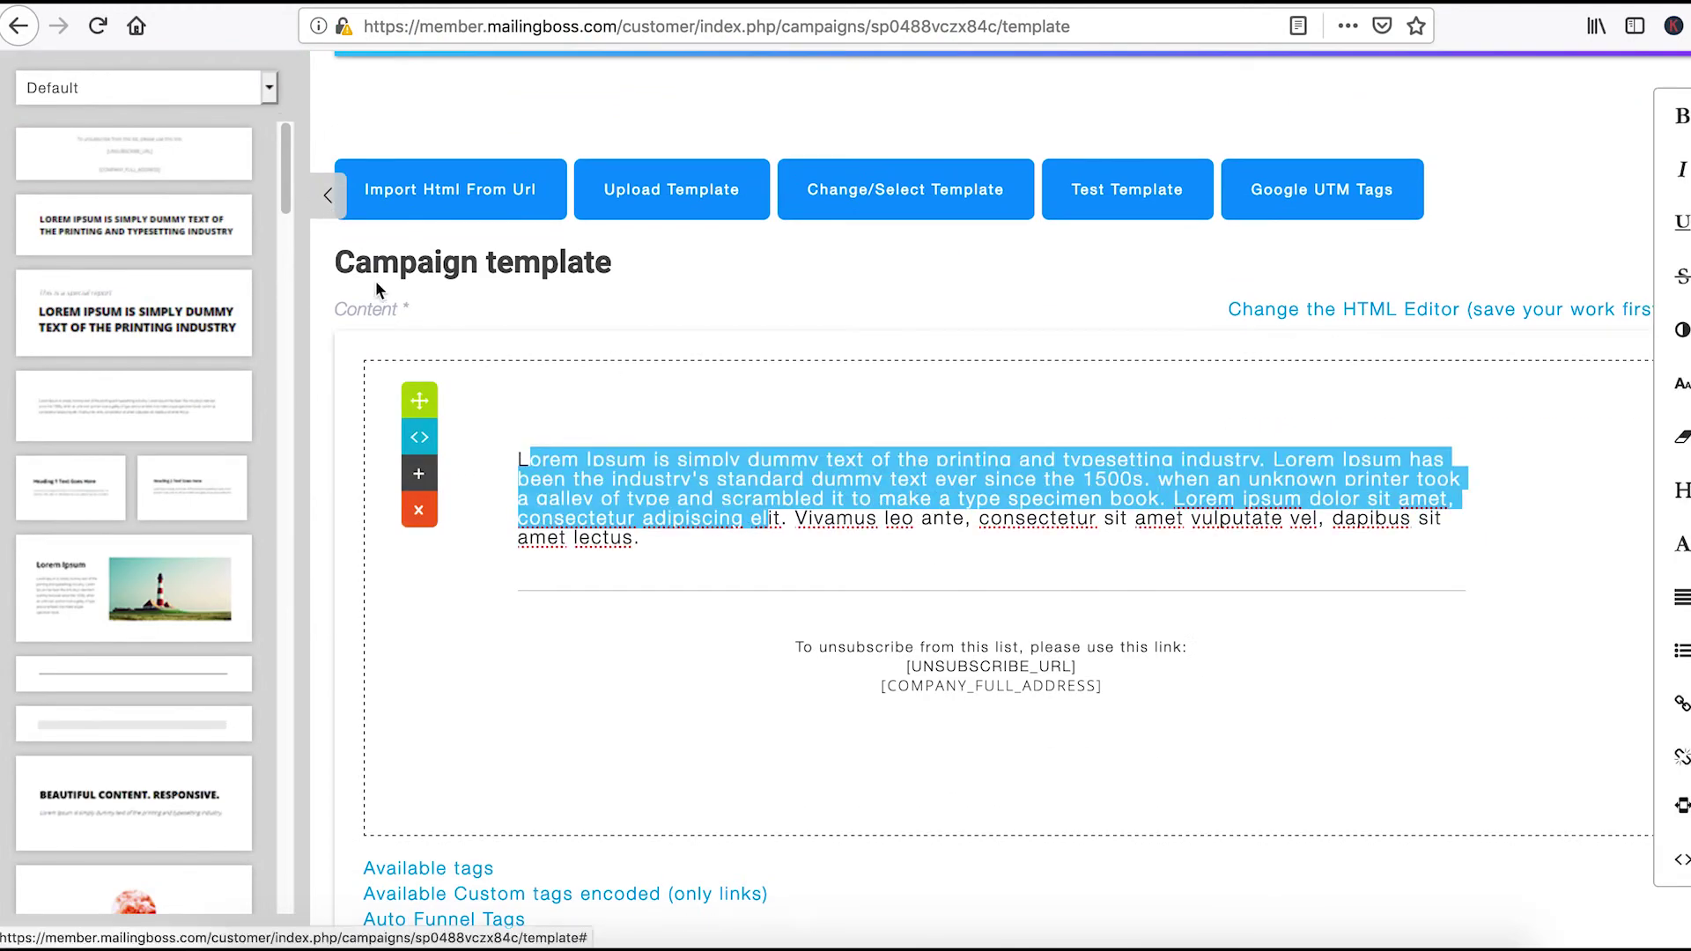
pyautogui.click(324, 199)
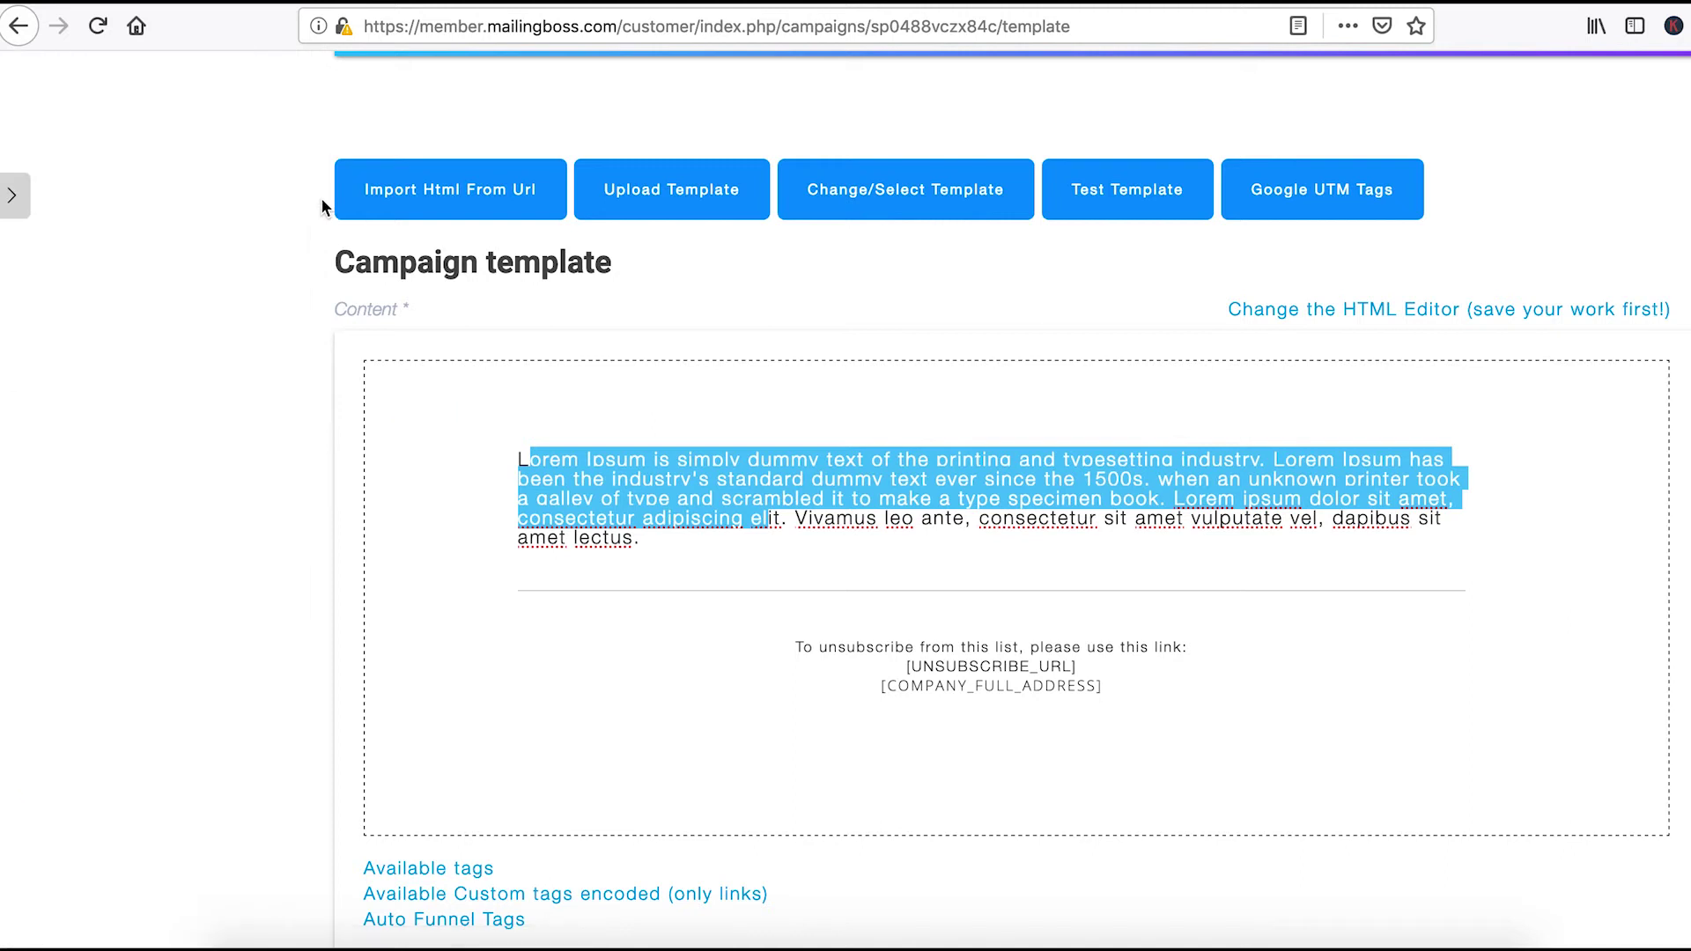
pyautogui.click(17, 195)
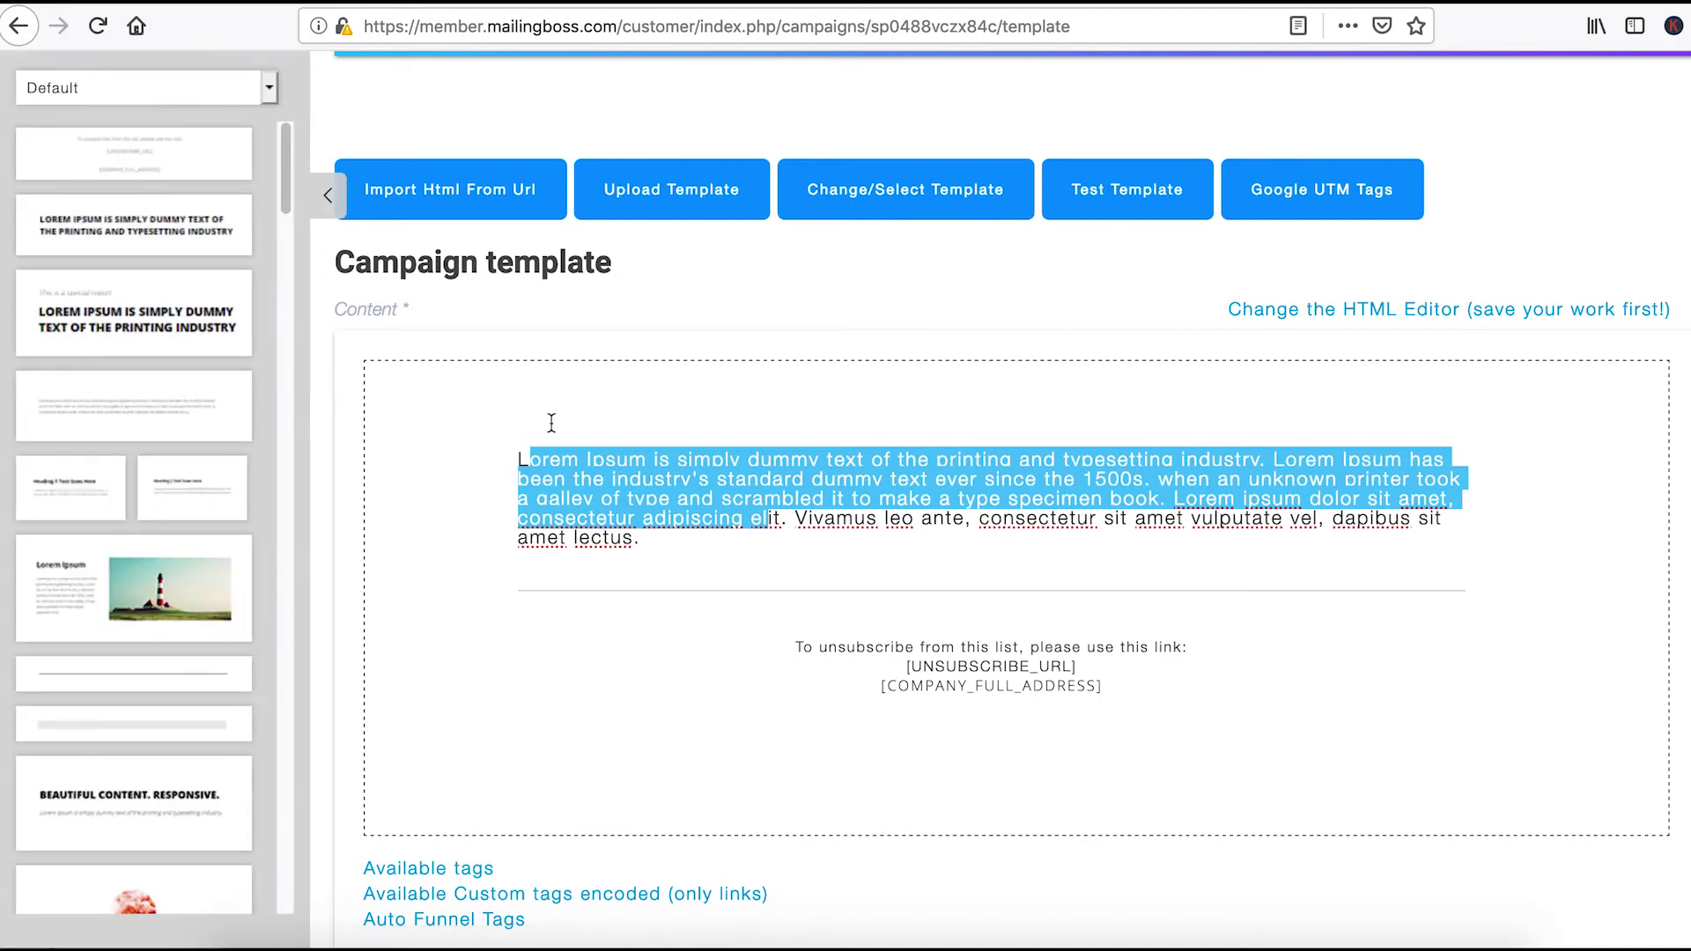
pyautogui.moveTo(628, 503); pyautogui.dragTo(663, 511)
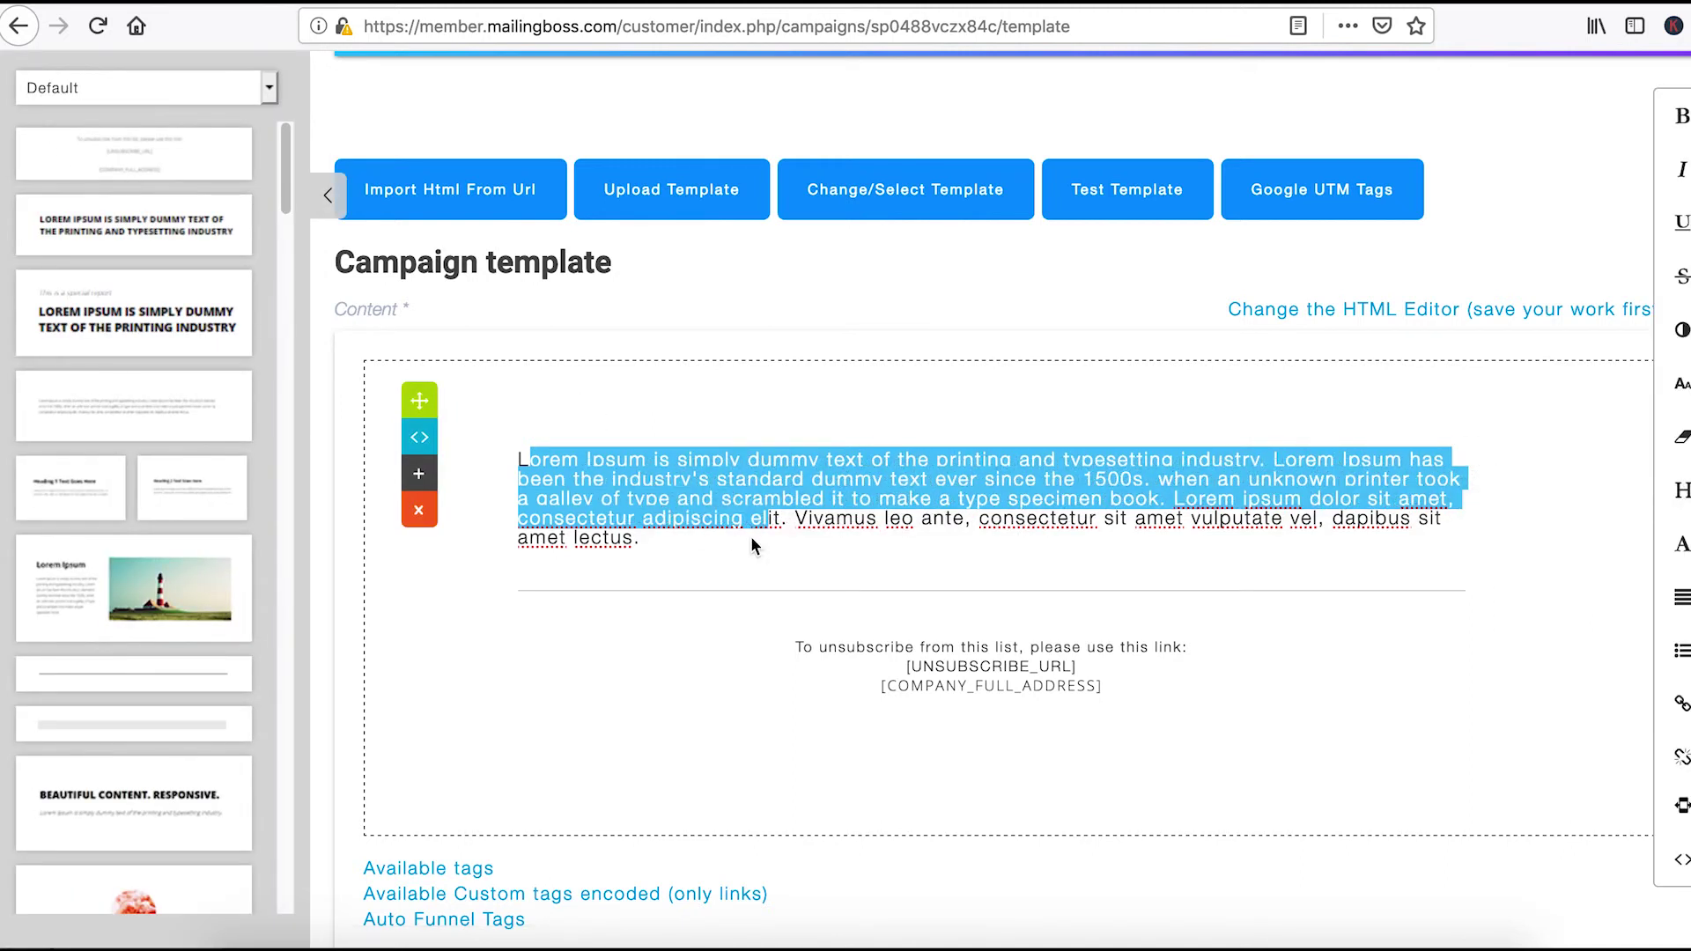
pyautogui.moveTo(751, 540); pyautogui.dragTo(528, 440)
pyautogui.click(481, 418)
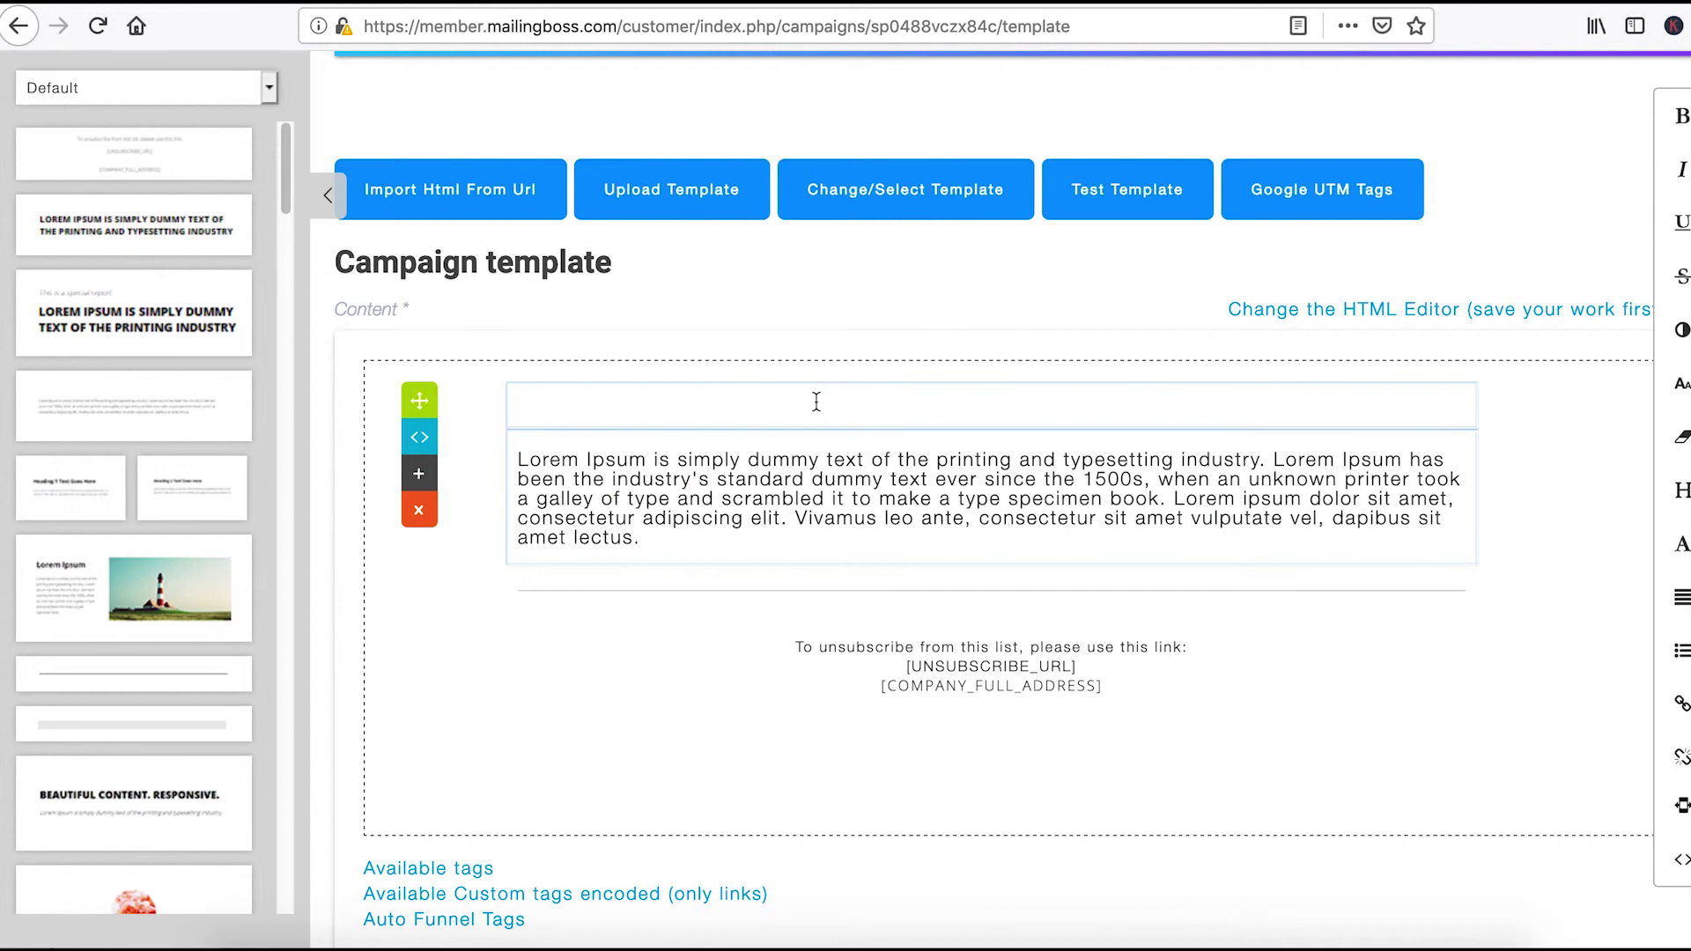
pyautogui.tripleClick(724, 504)
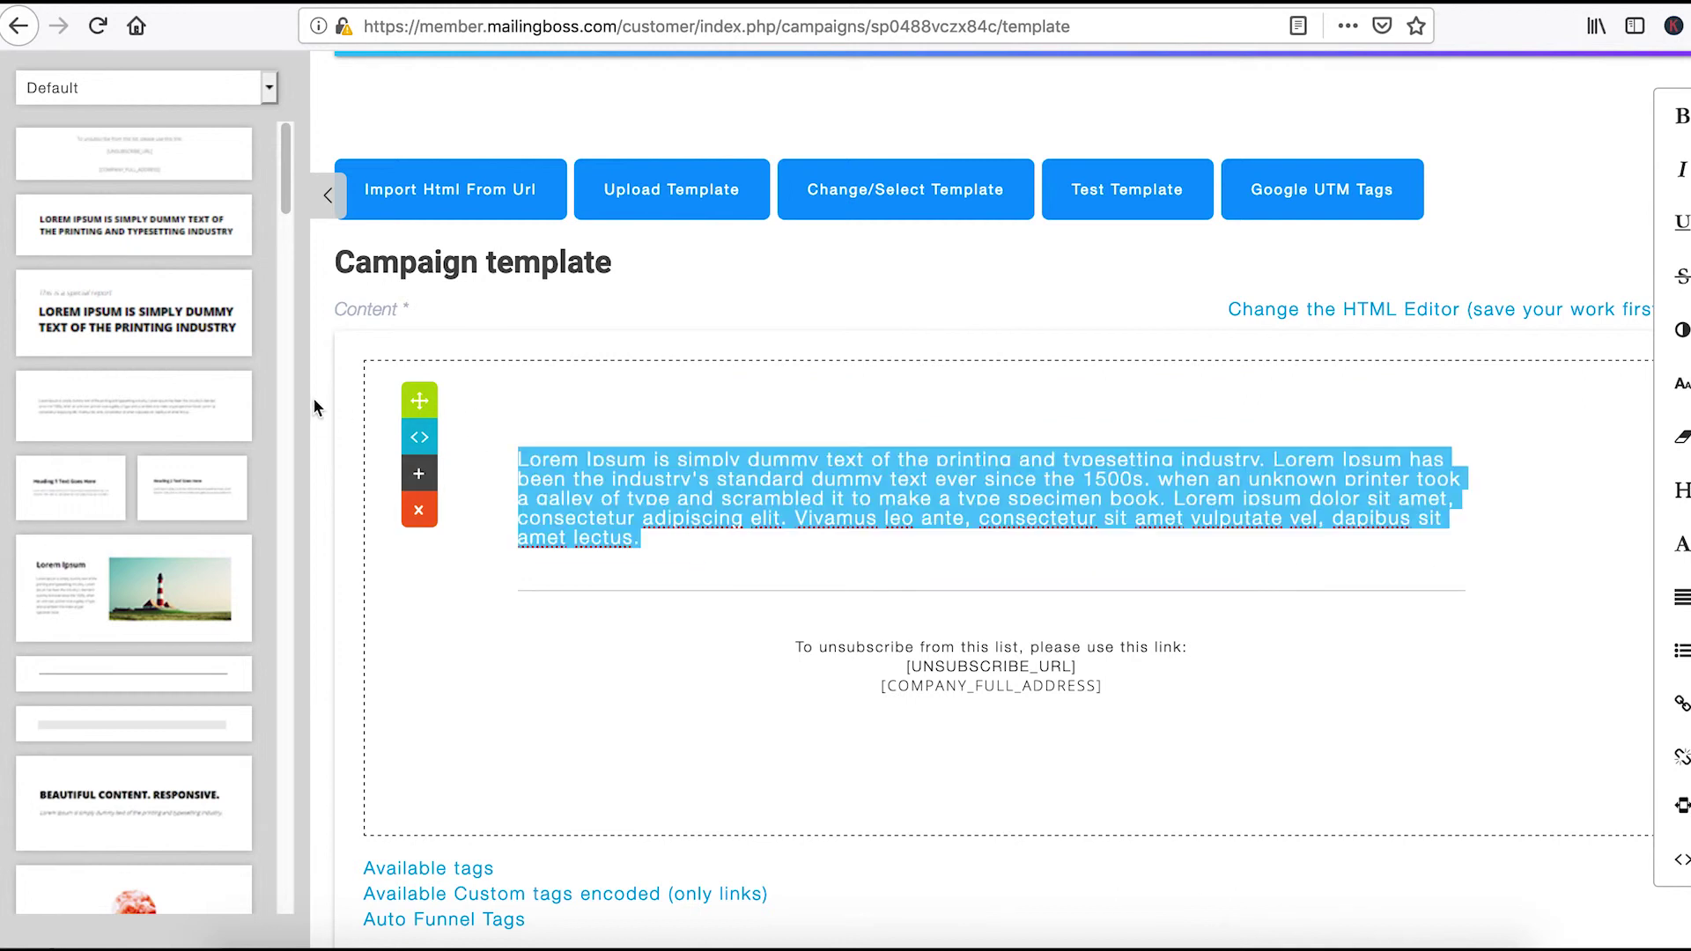
pyautogui.write('BLLELELLGjcjnovjbfe')
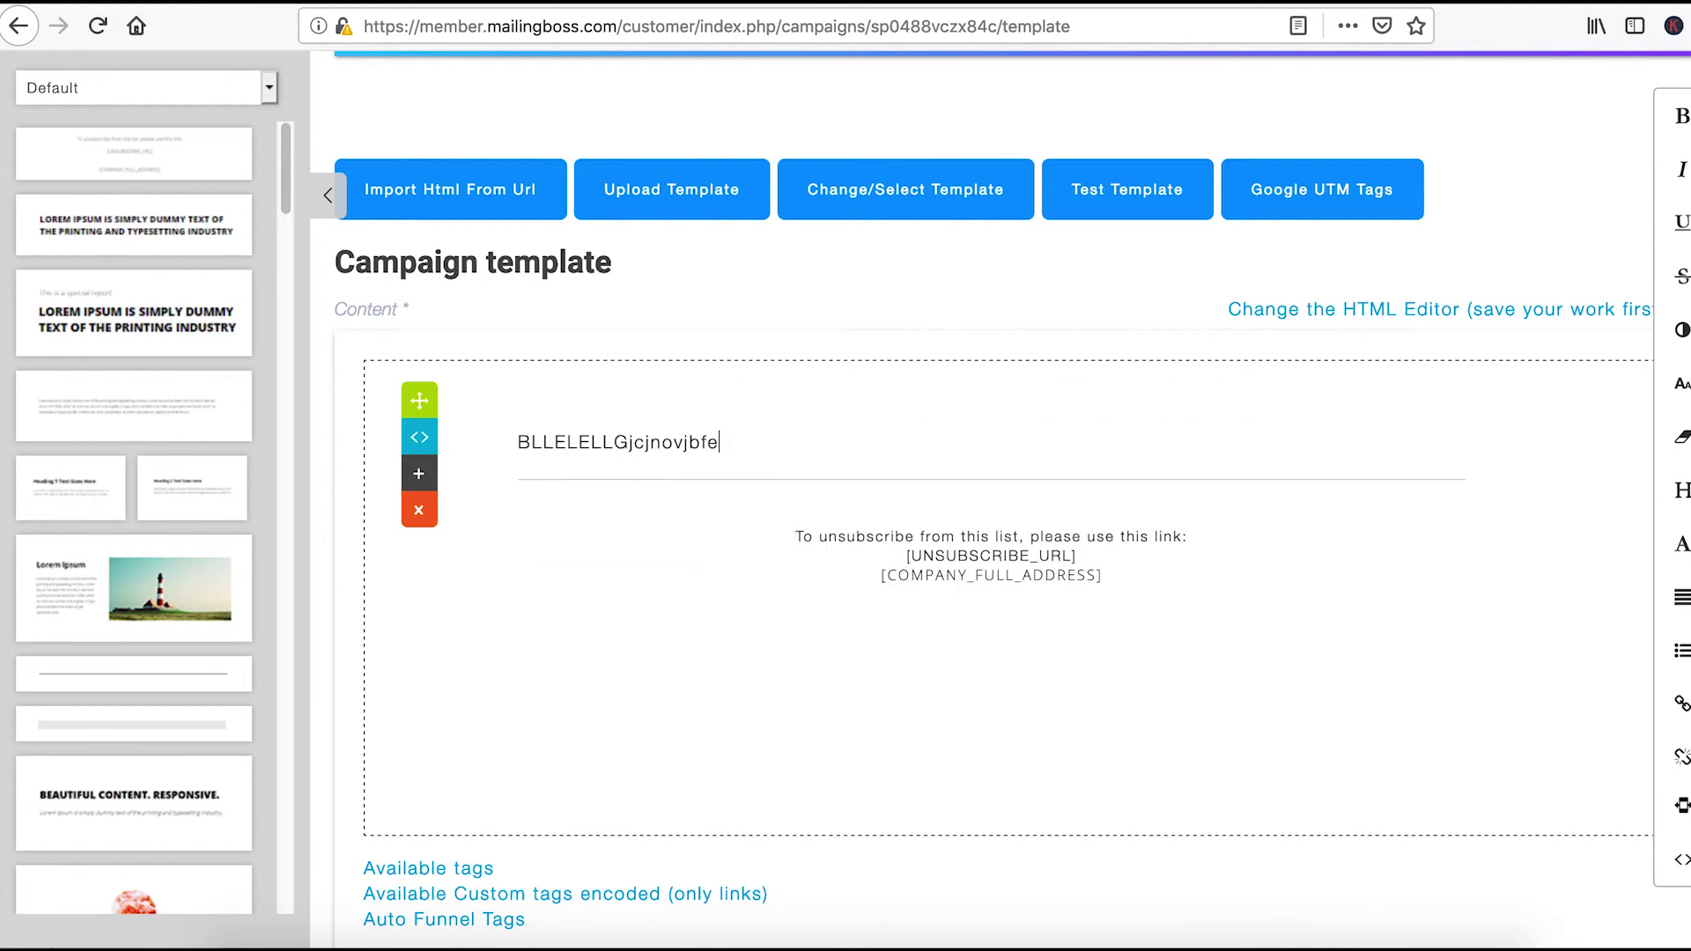
pyautogui.scroll(-3, 912, 418)
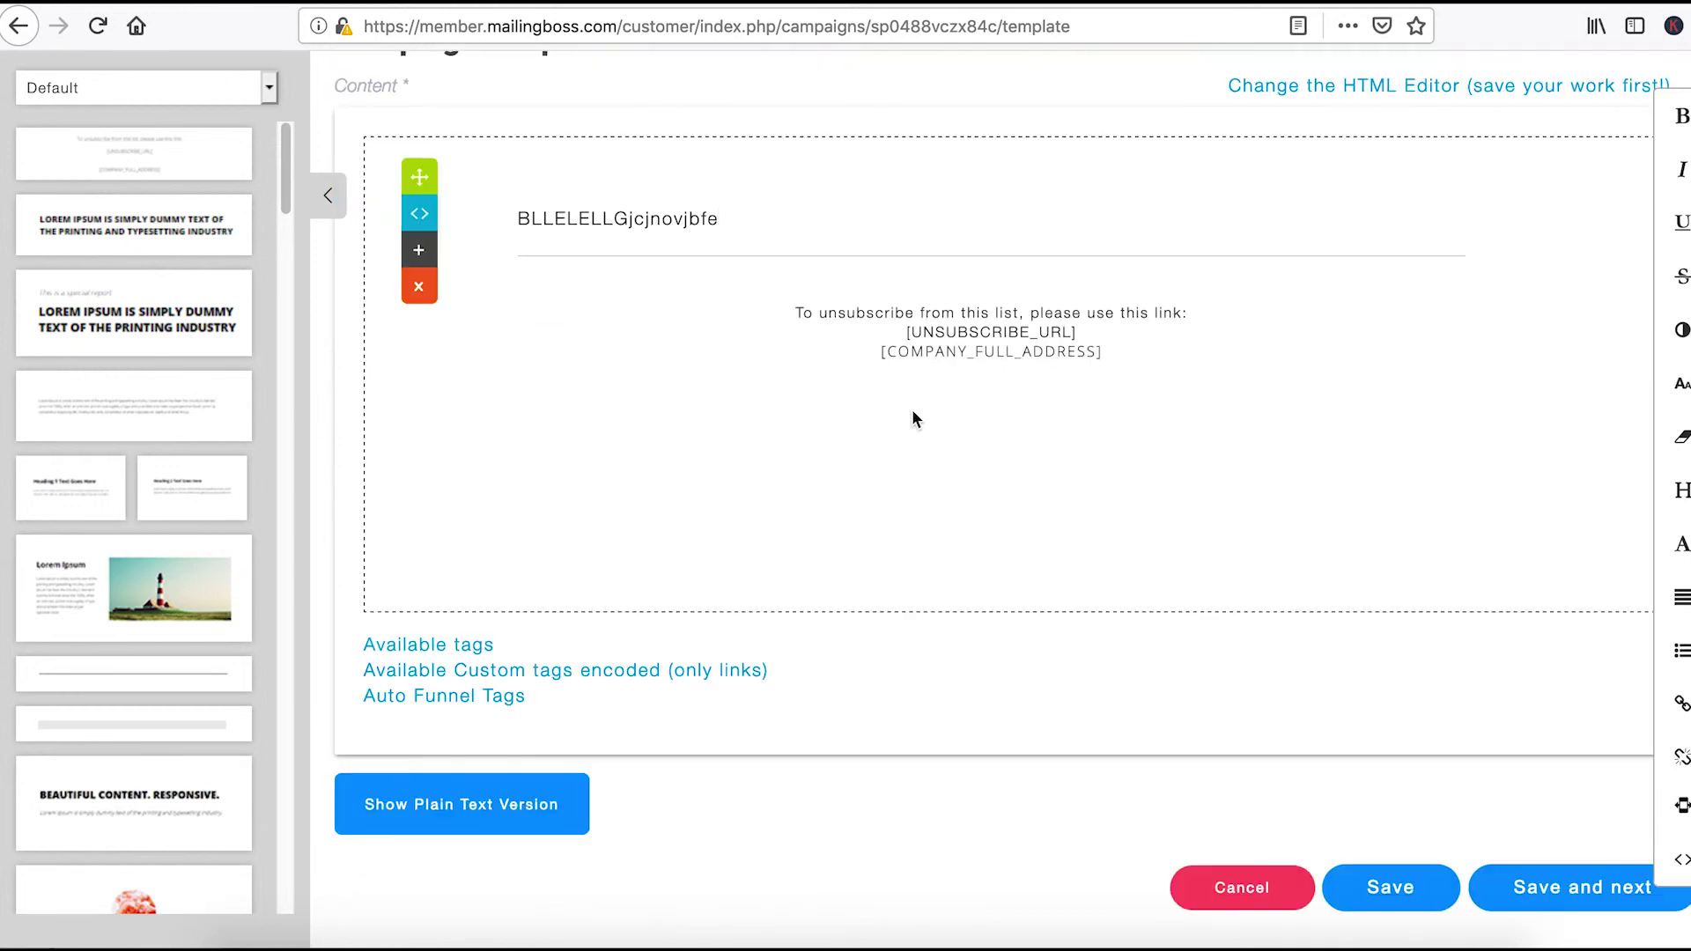
pyautogui.click(1428, 891)
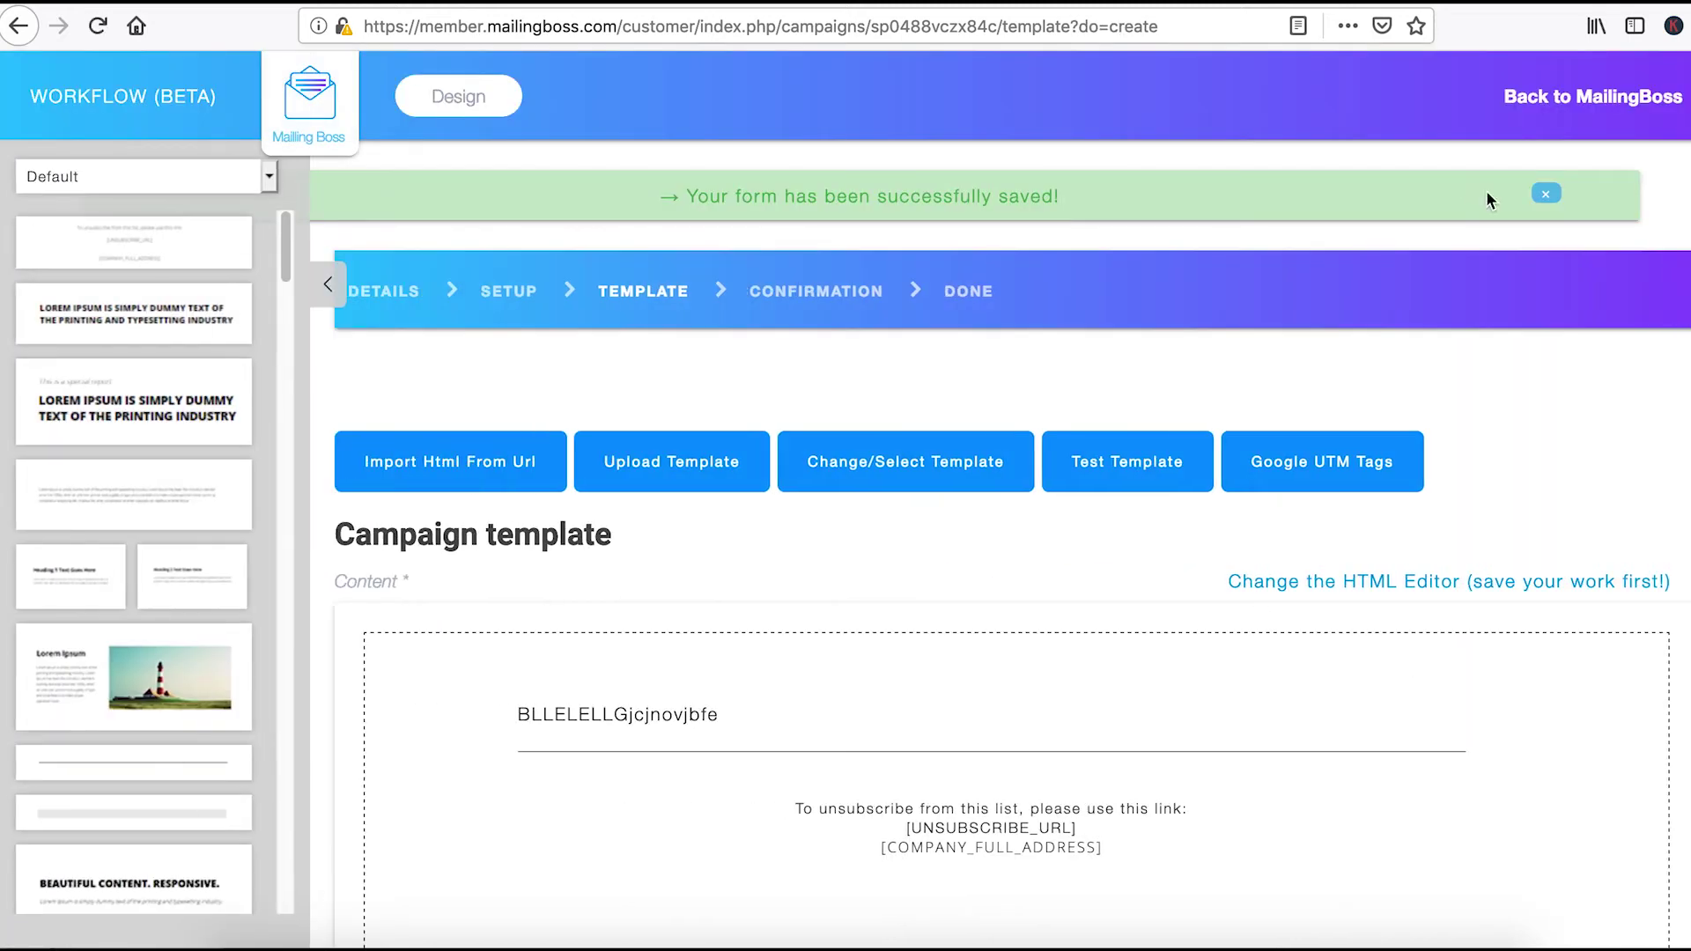
pyautogui.click(1546, 194)
# Go back to the workflow builder and load the saved workflow named tutorial
pyautogui.click(312, 108)
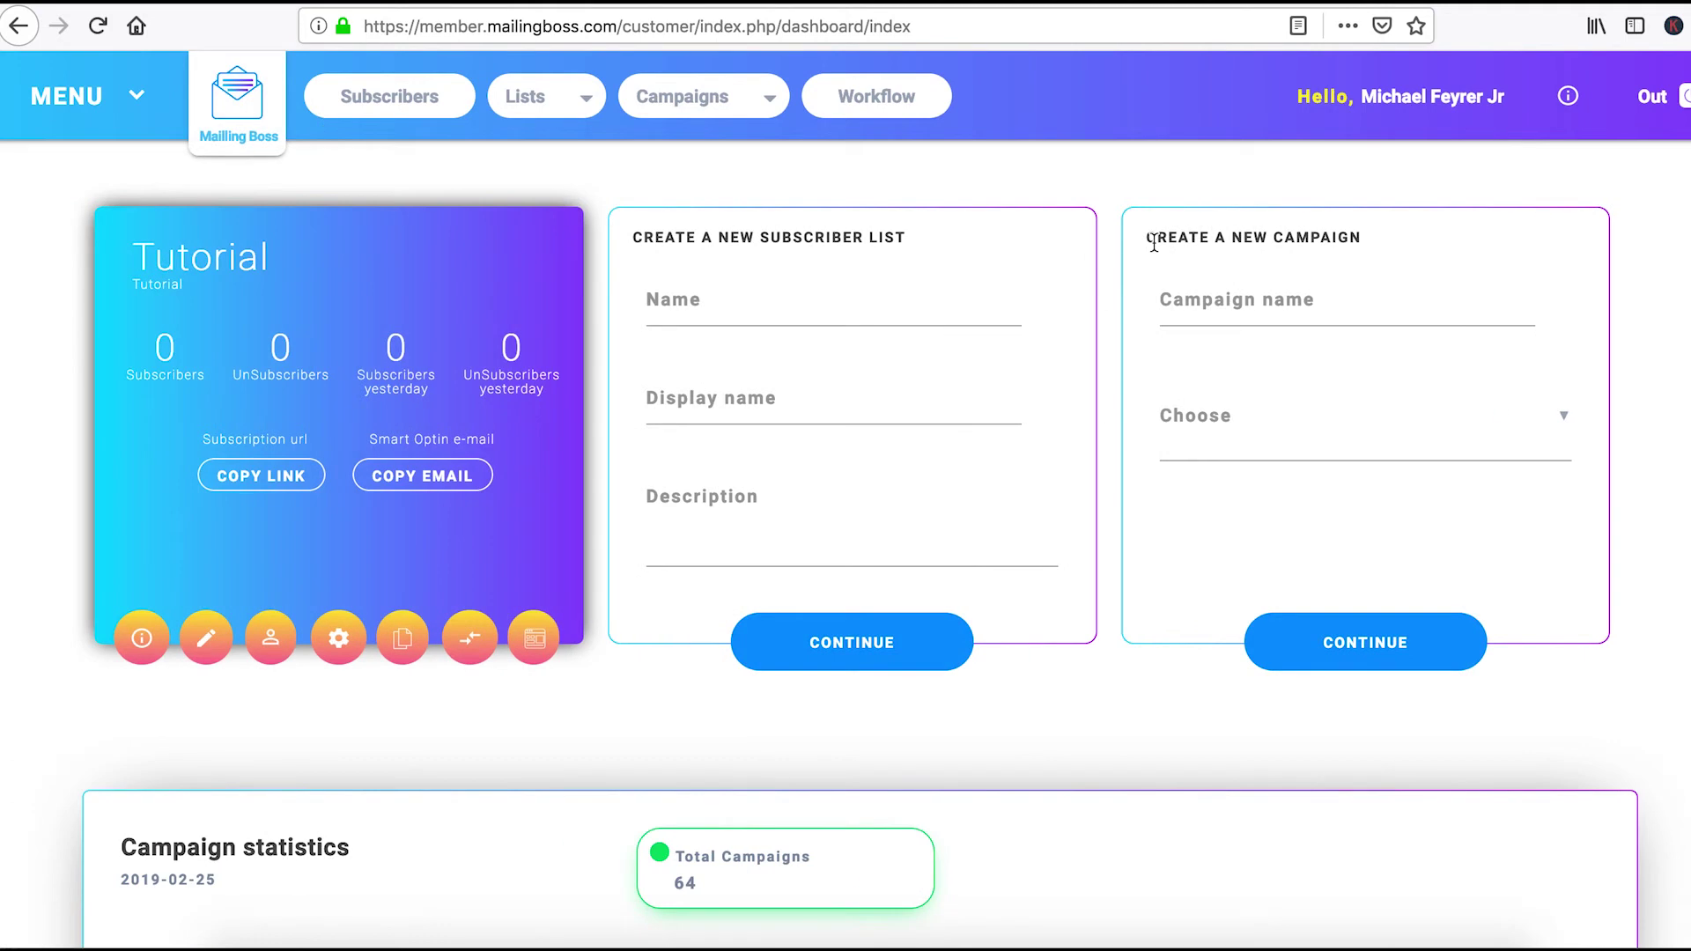
pyautogui.click(872, 101)
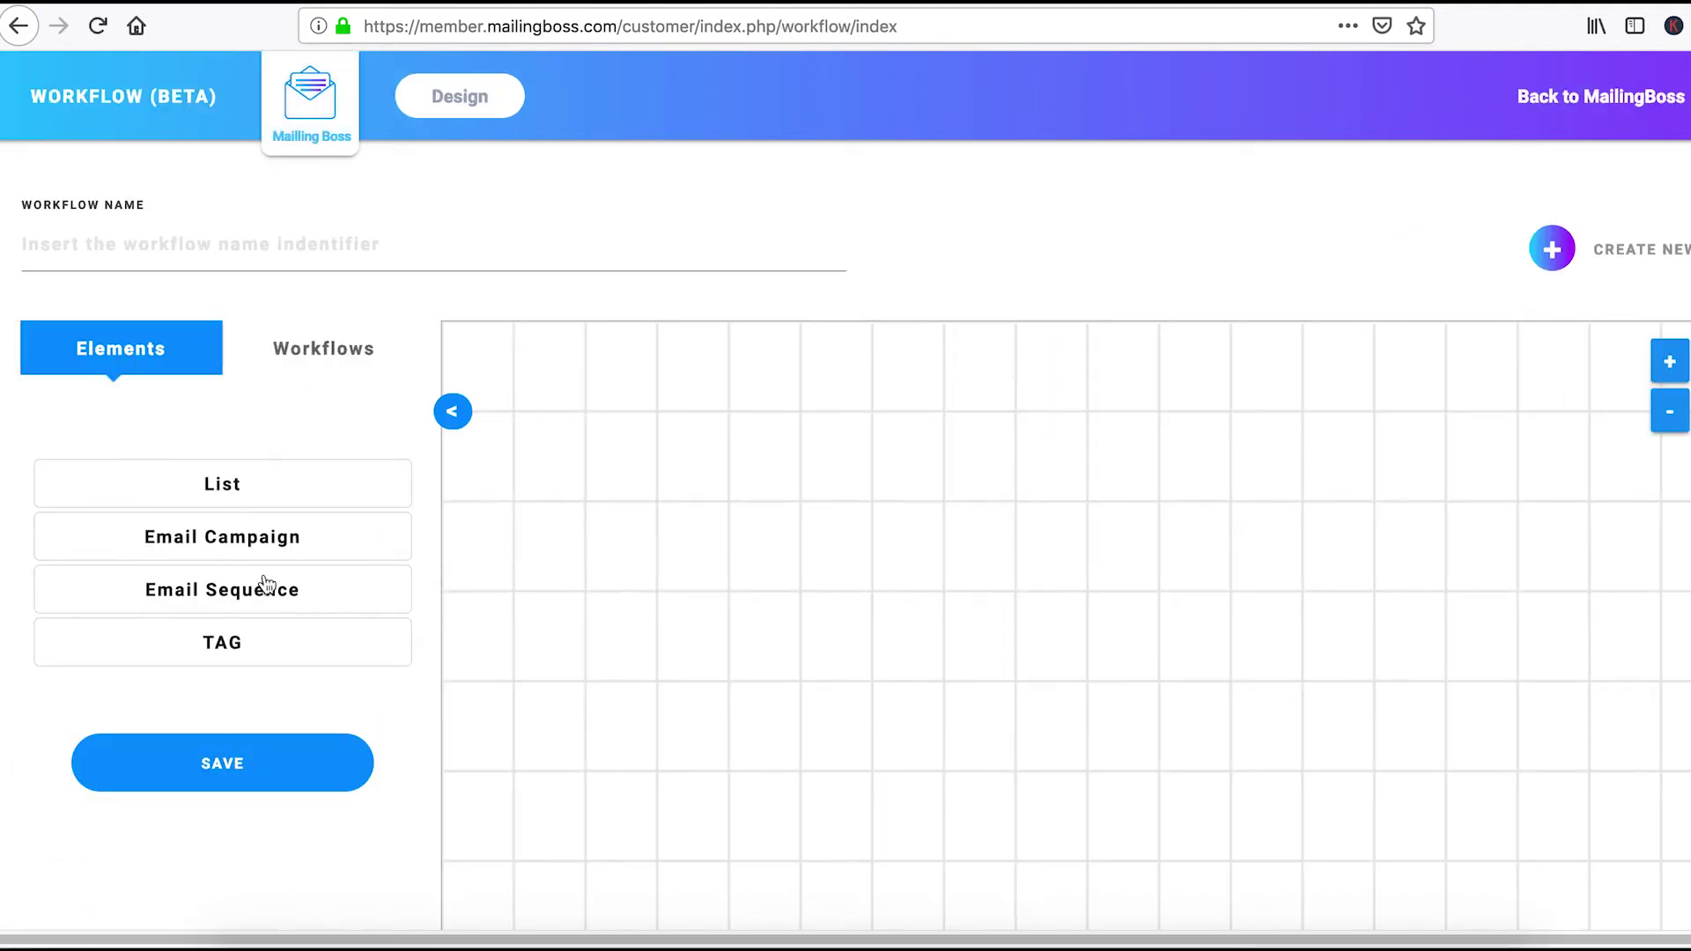
pyautogui.click(300, 366)
pyautogui.click(158, 583)
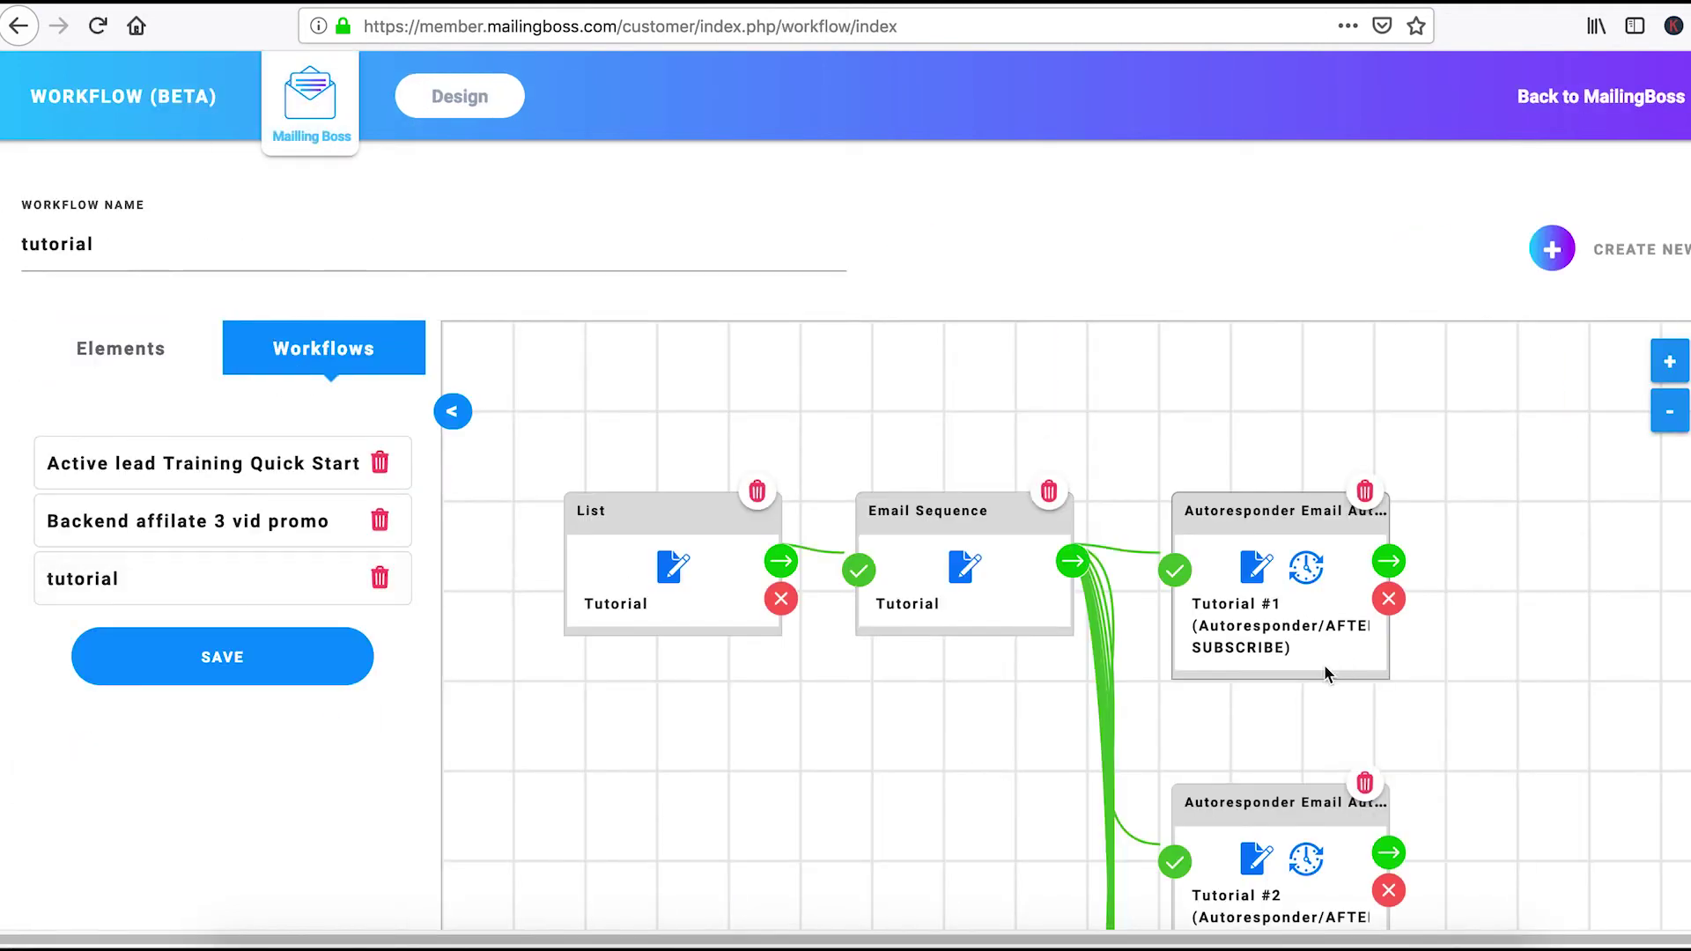
# Reopen the Tutorial #1 email setup and continue to its template to check the saved content
pyautogui.click(1327, 668)
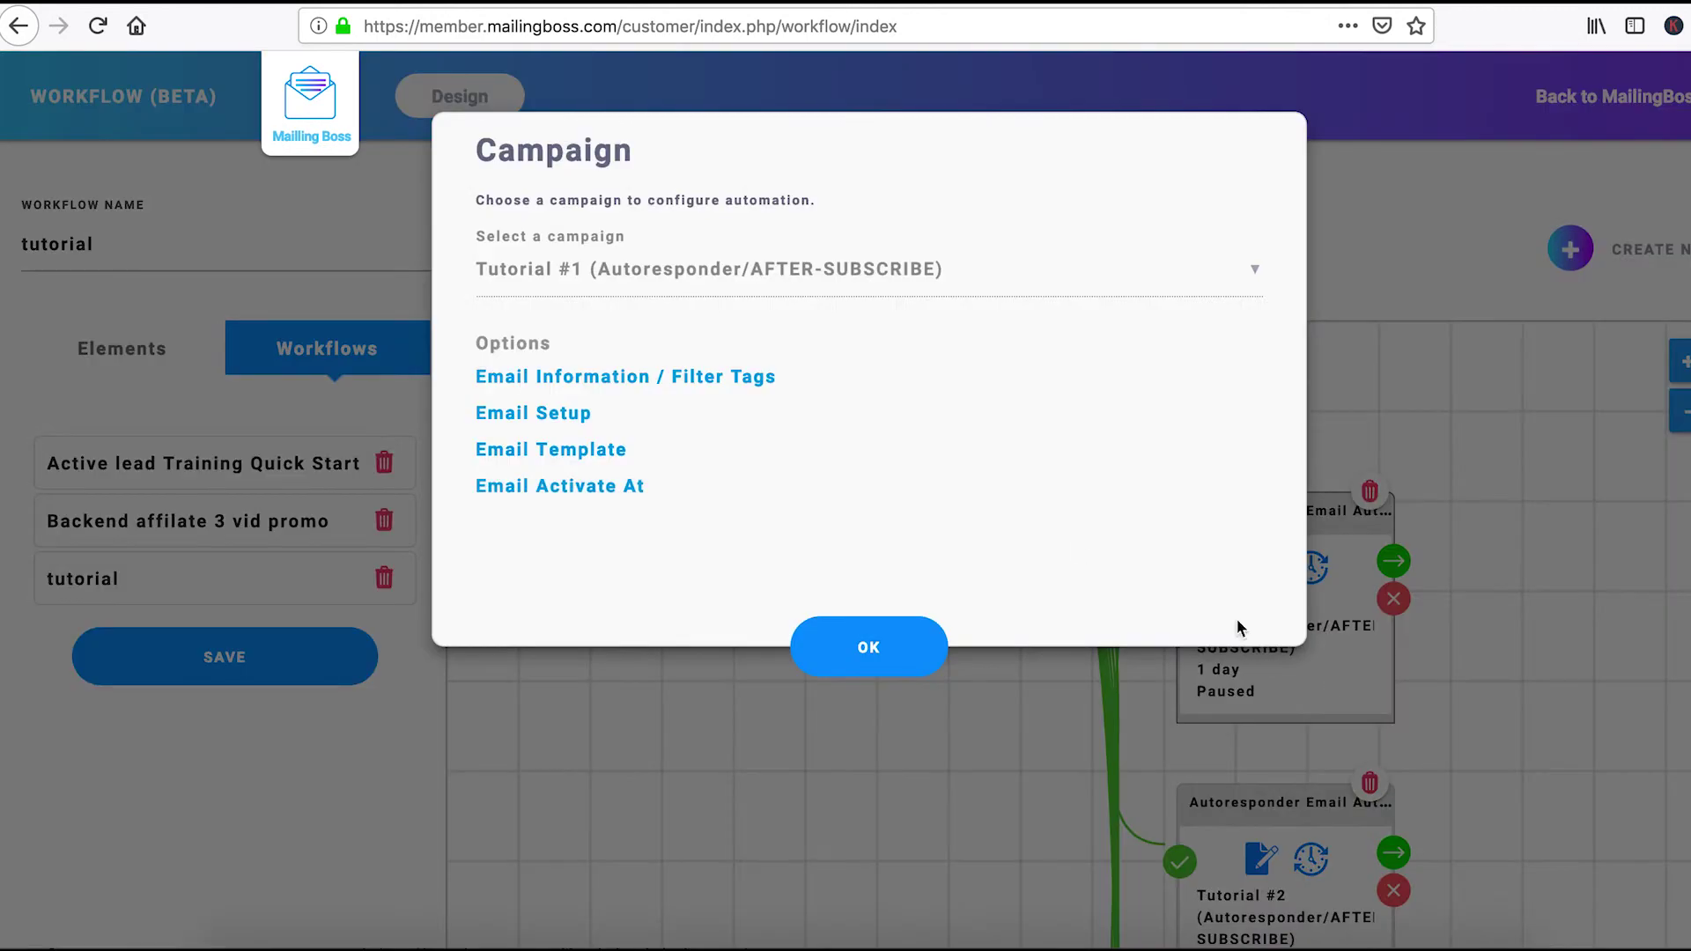
pyautogui.click(559, 421)
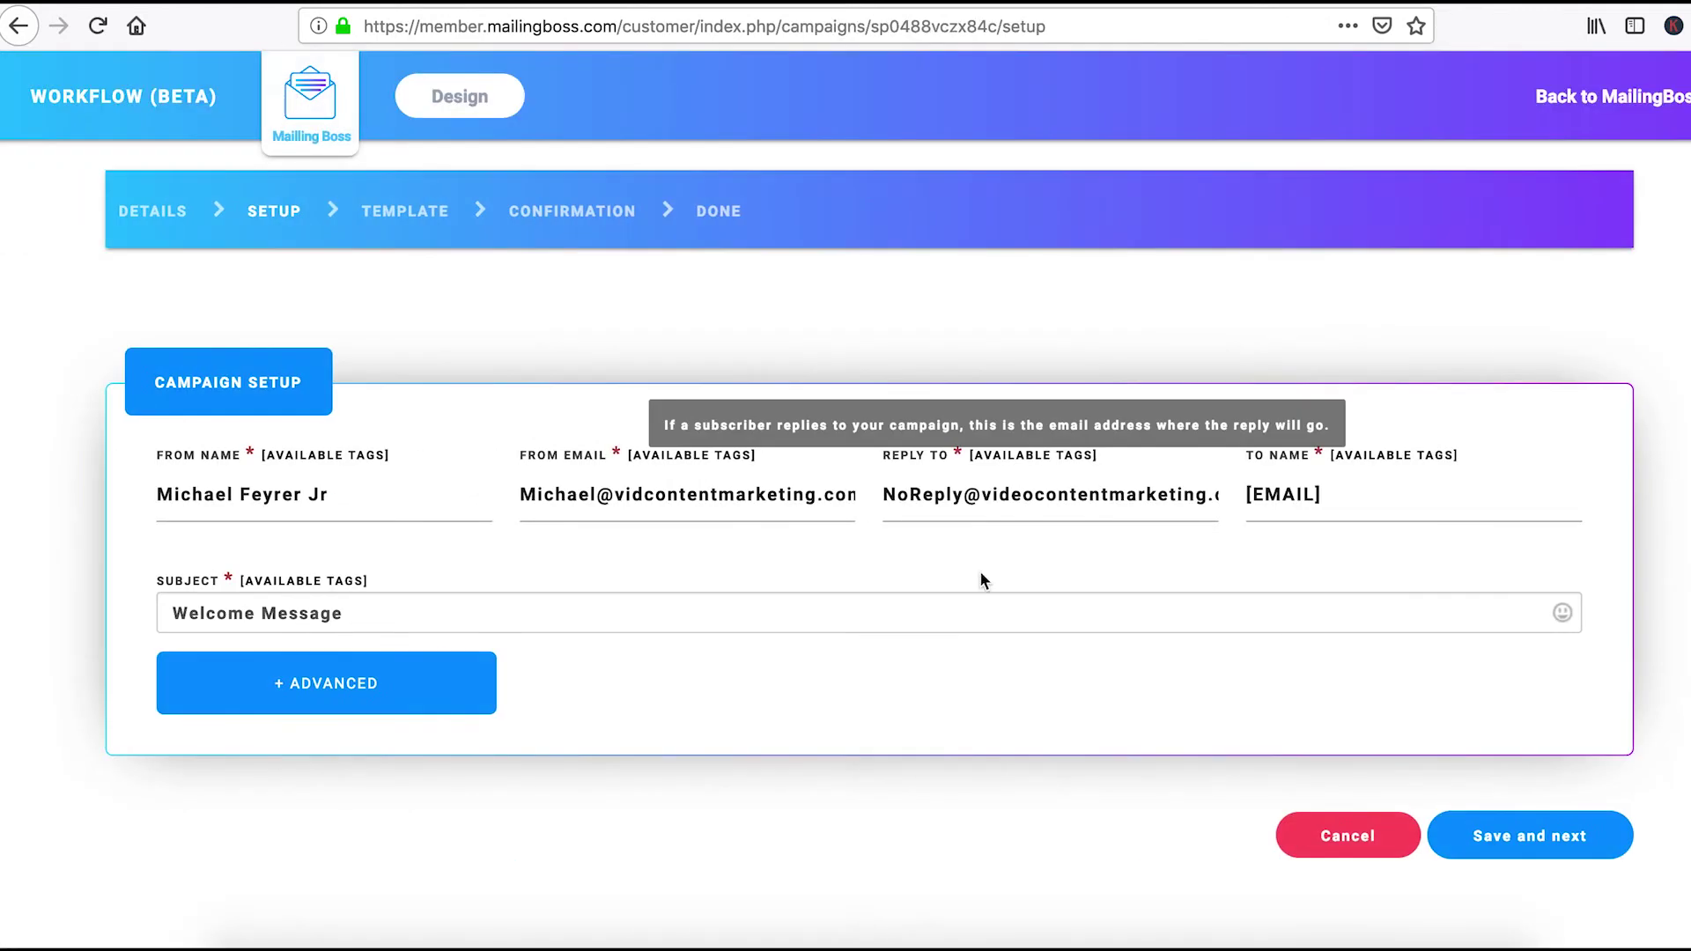
pyautogui.click(1528, 834)
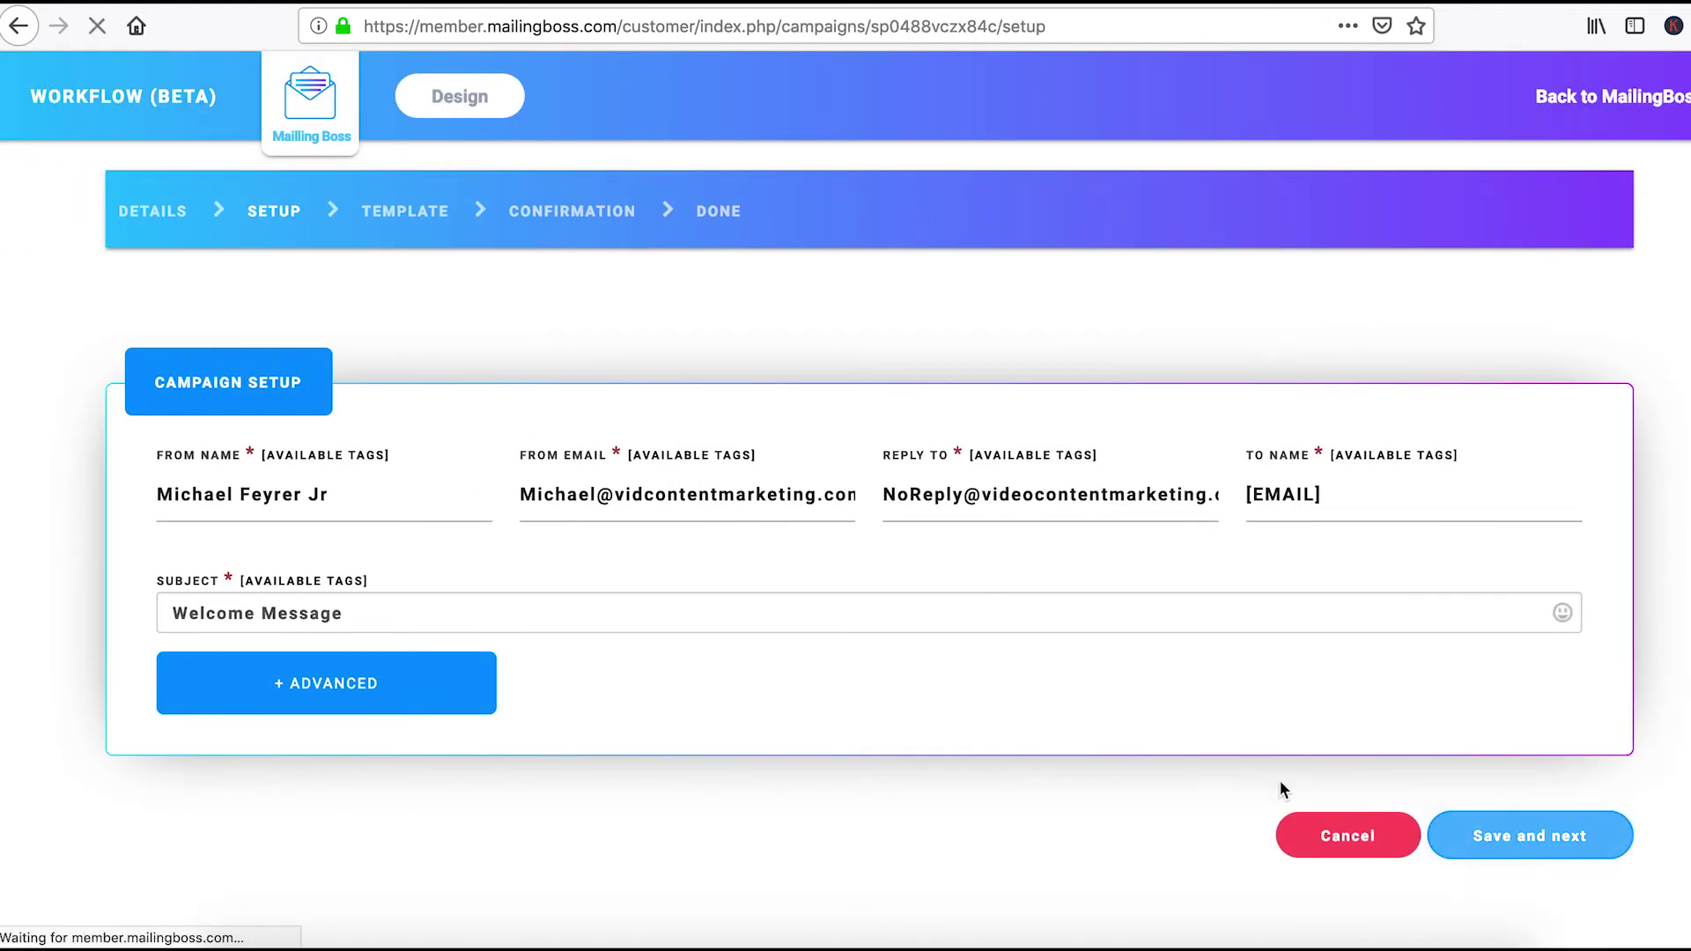
pyautogui.scroll(-5, 1182, 762)
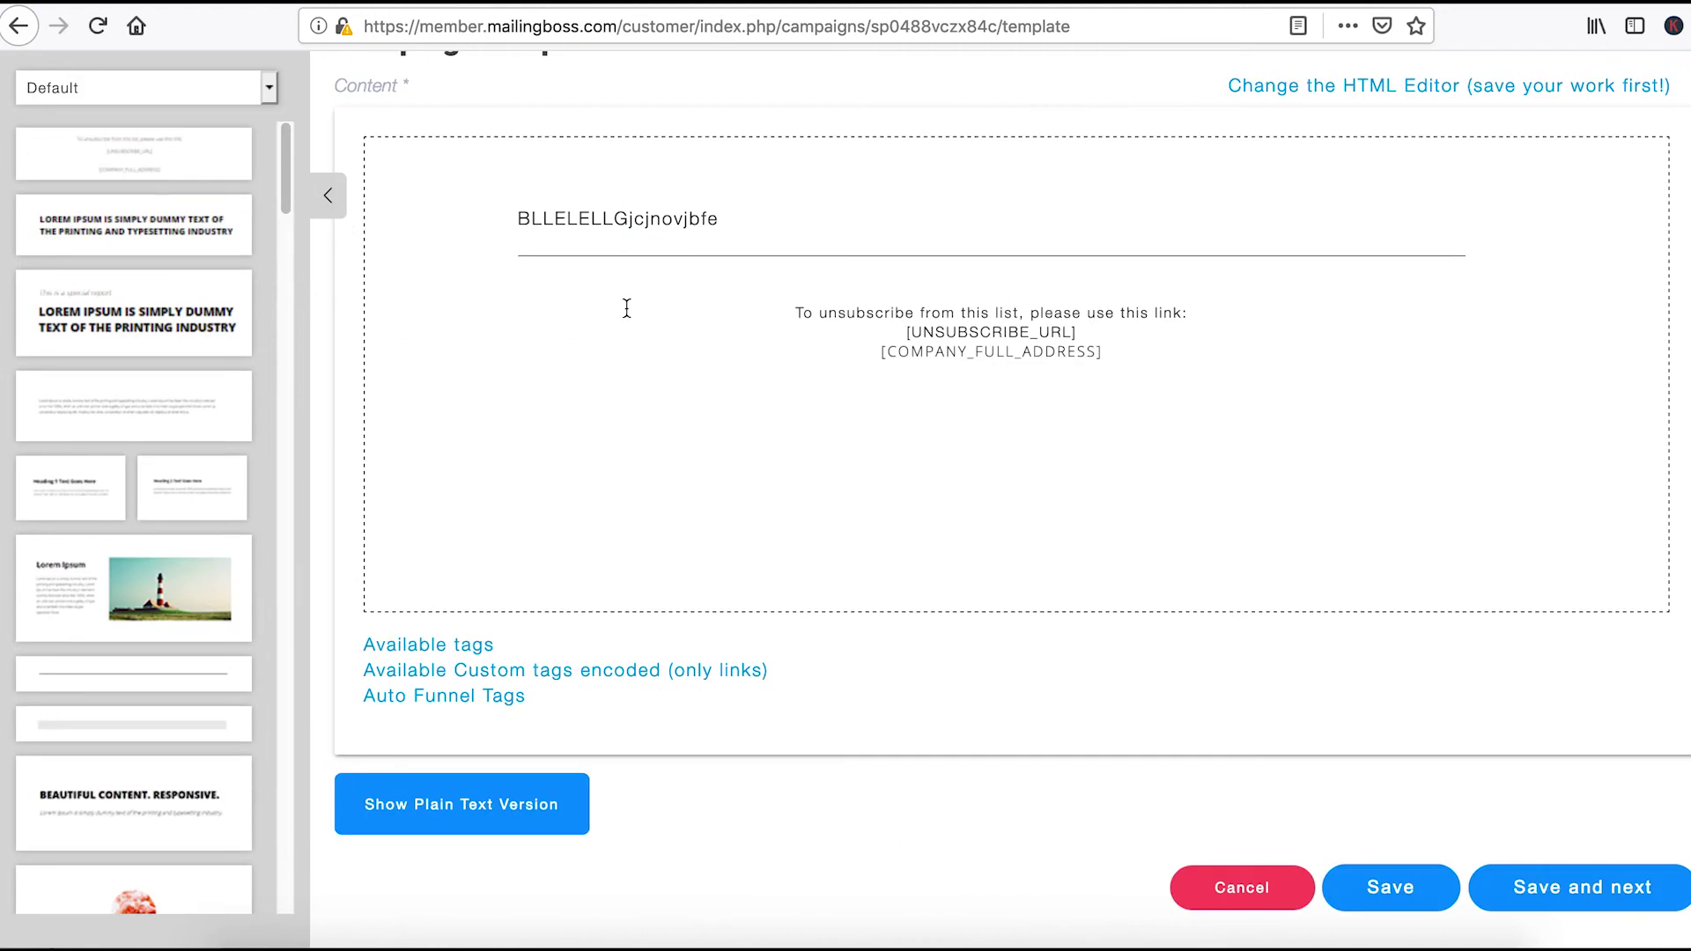
pyautogui.scroll(5, 1110, 604)
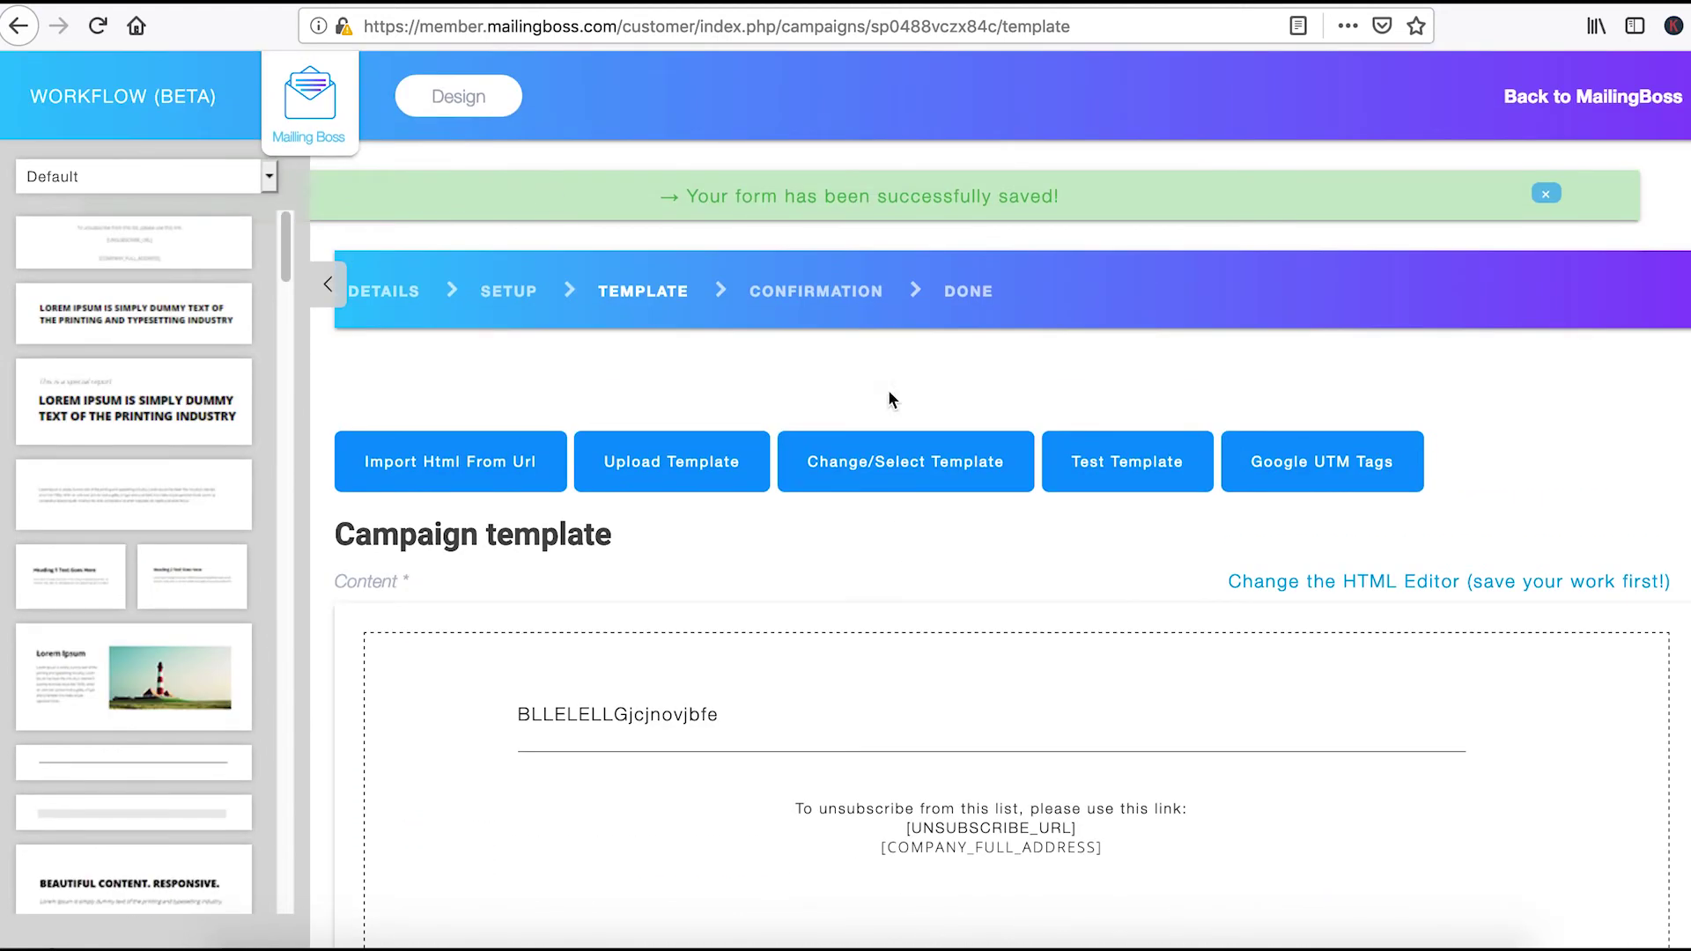
# Return to the workflow design and set the Tutorial #1 autoresponder to send 0 days after subscribing
pyautogui.click(458, 96)
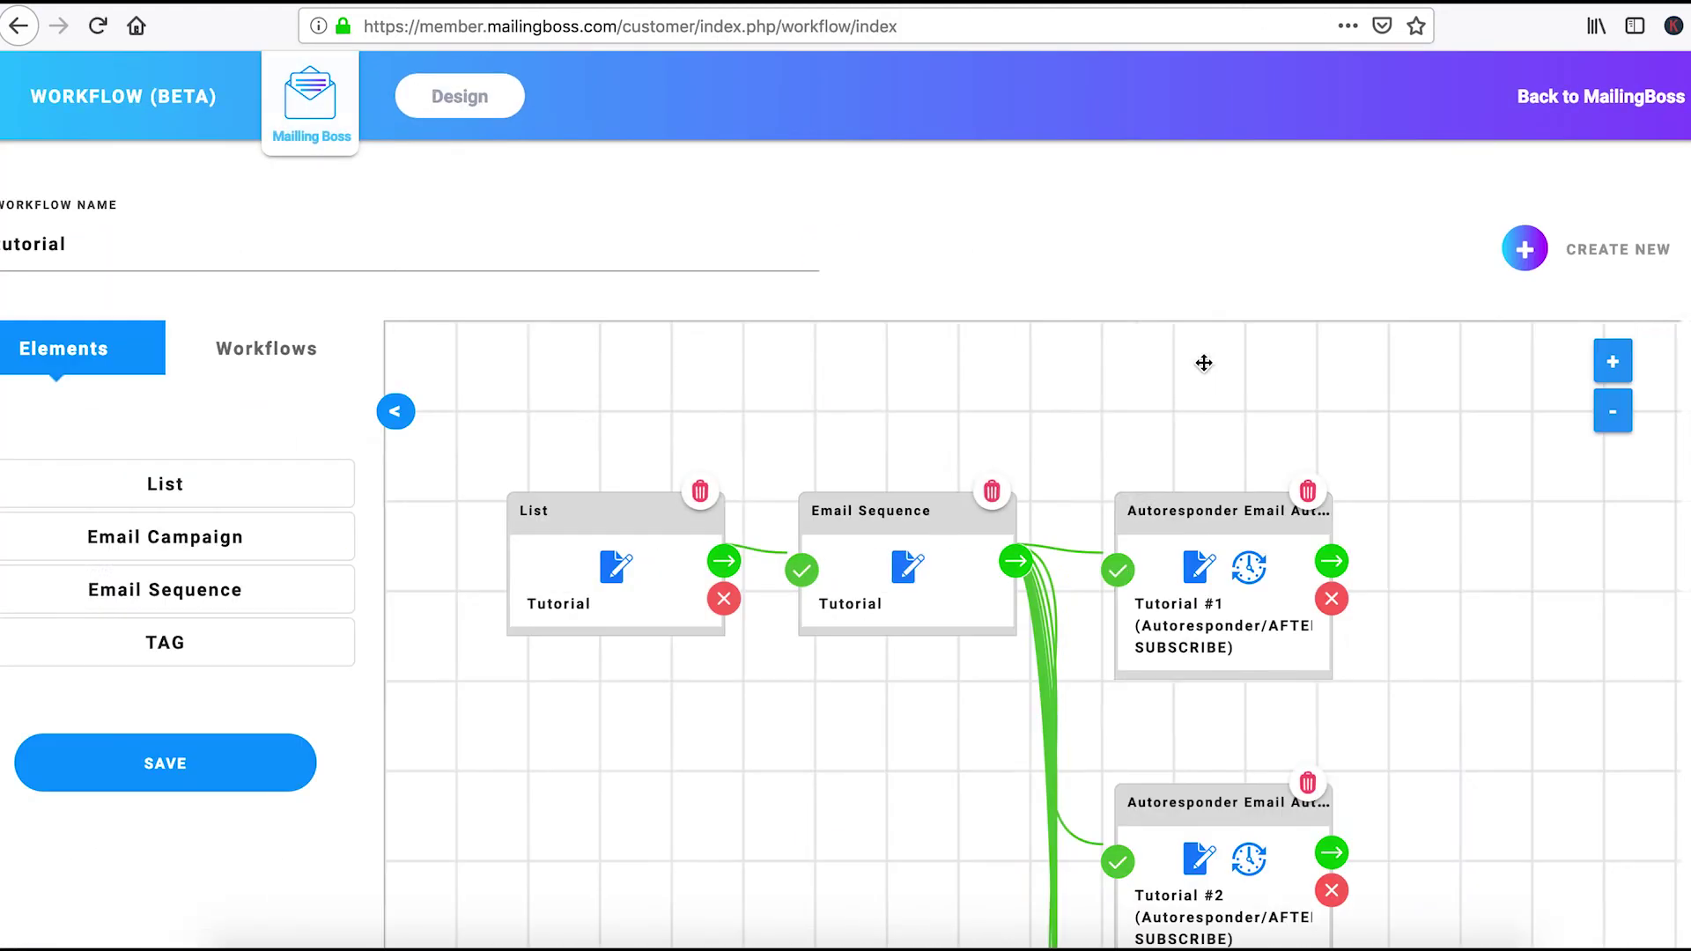
pyautogui.doubleClick(1422, 599)
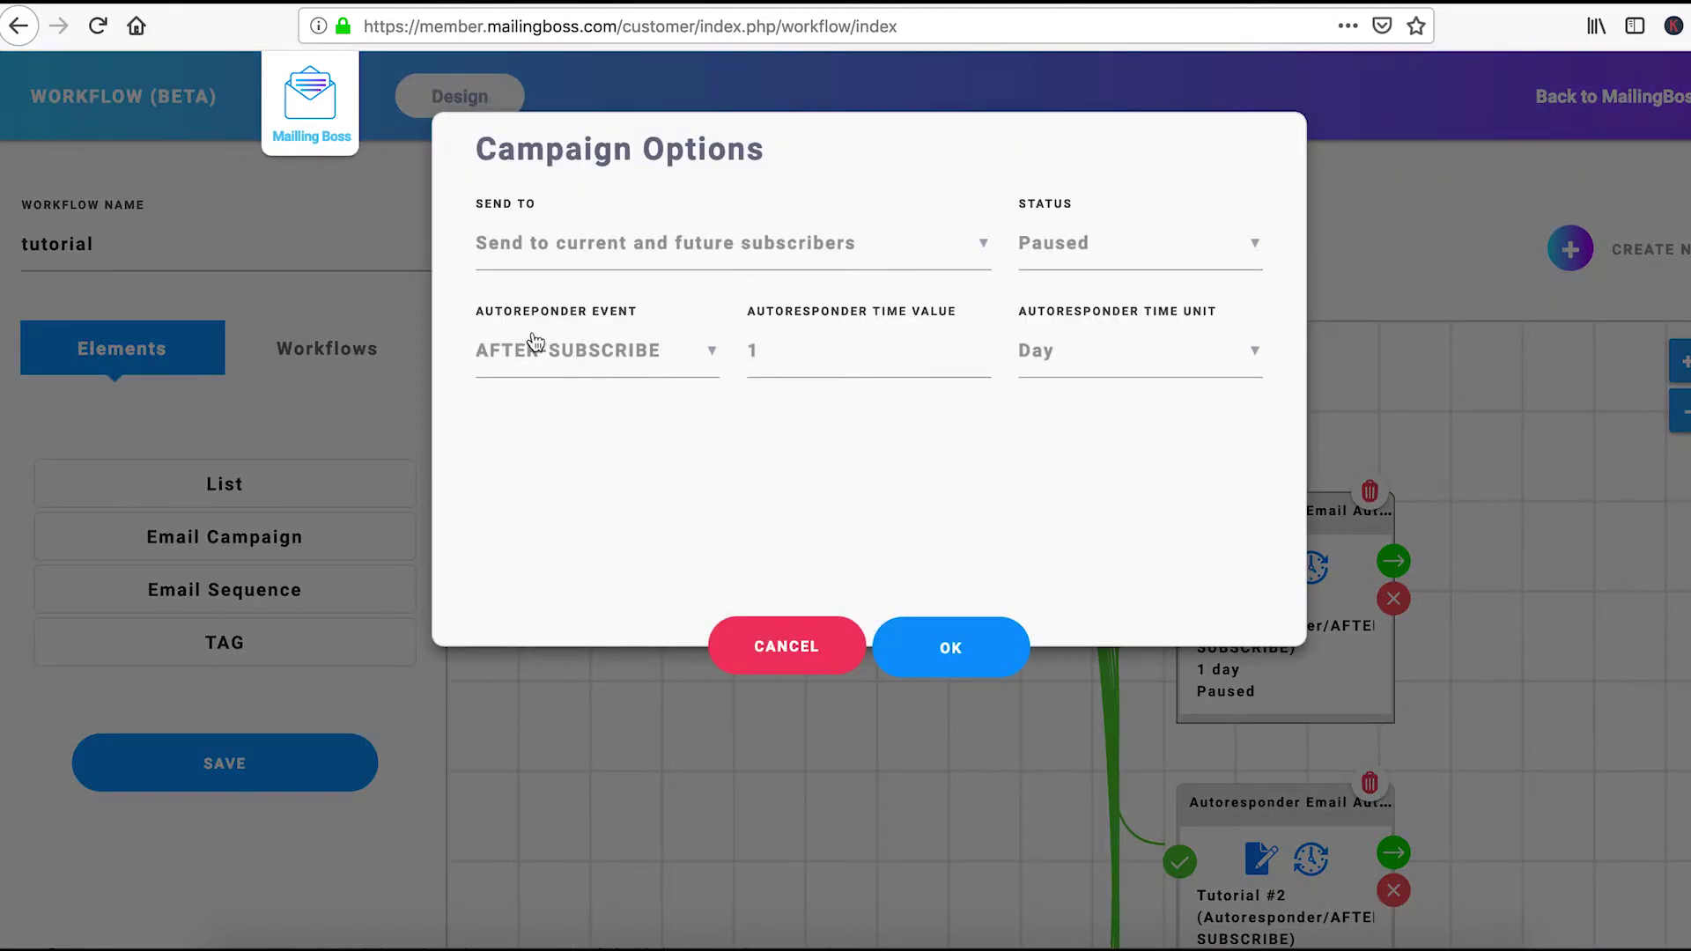
pyautogui.click(710, 352)
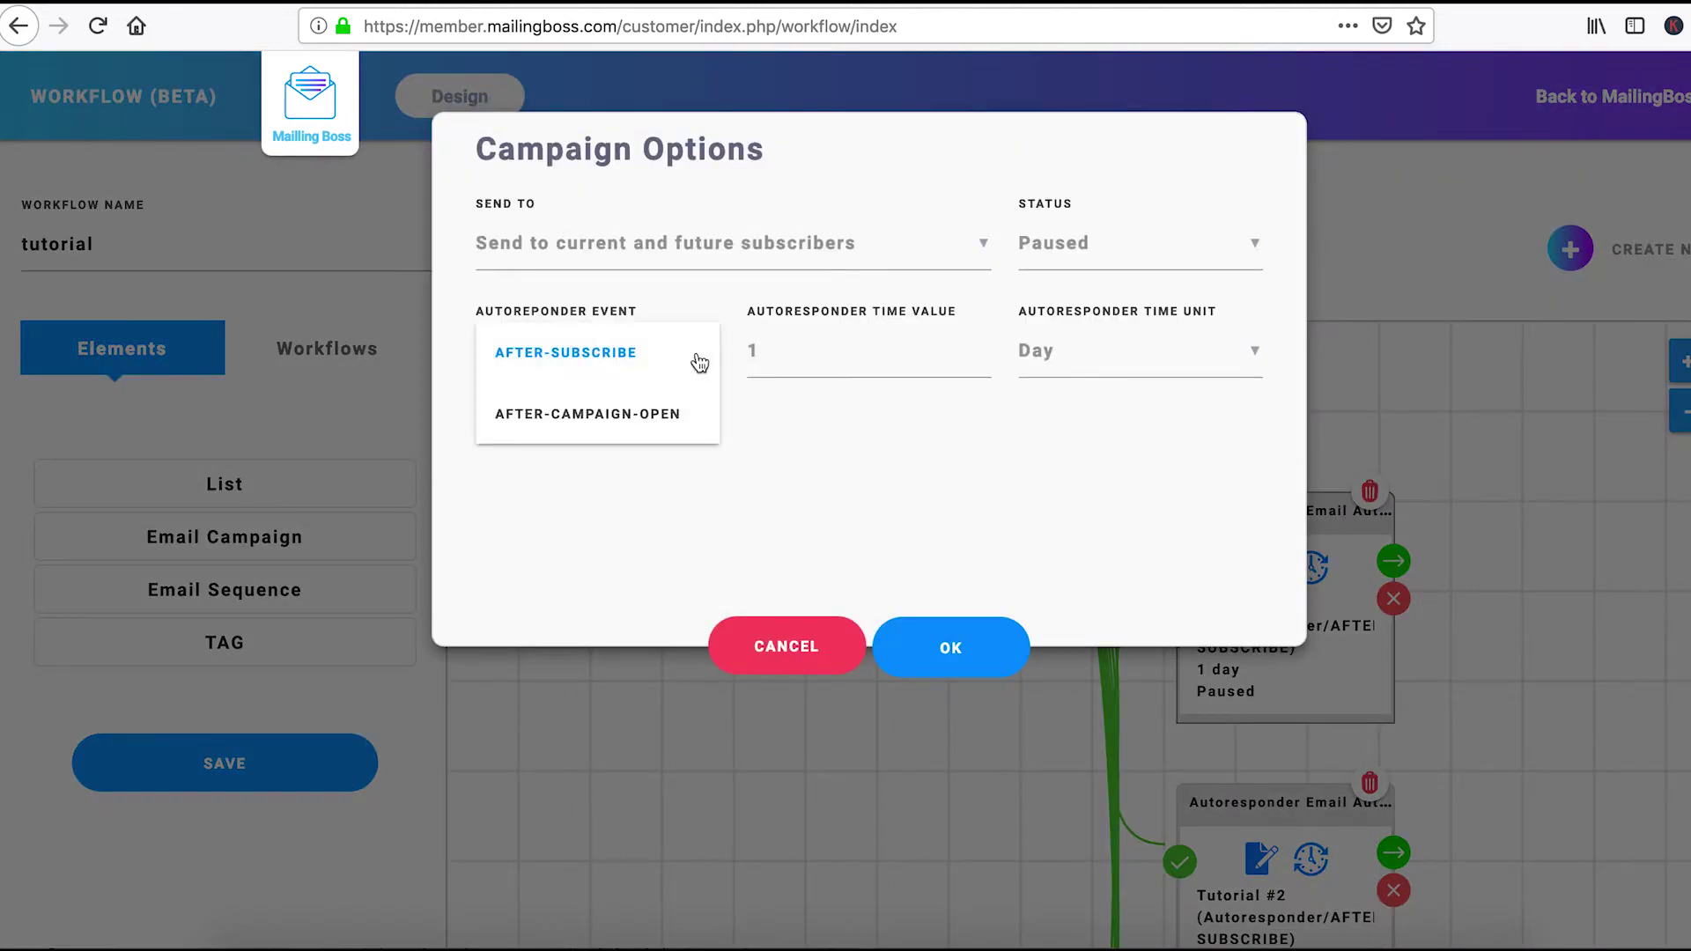
pyautogui.click(938, 532)
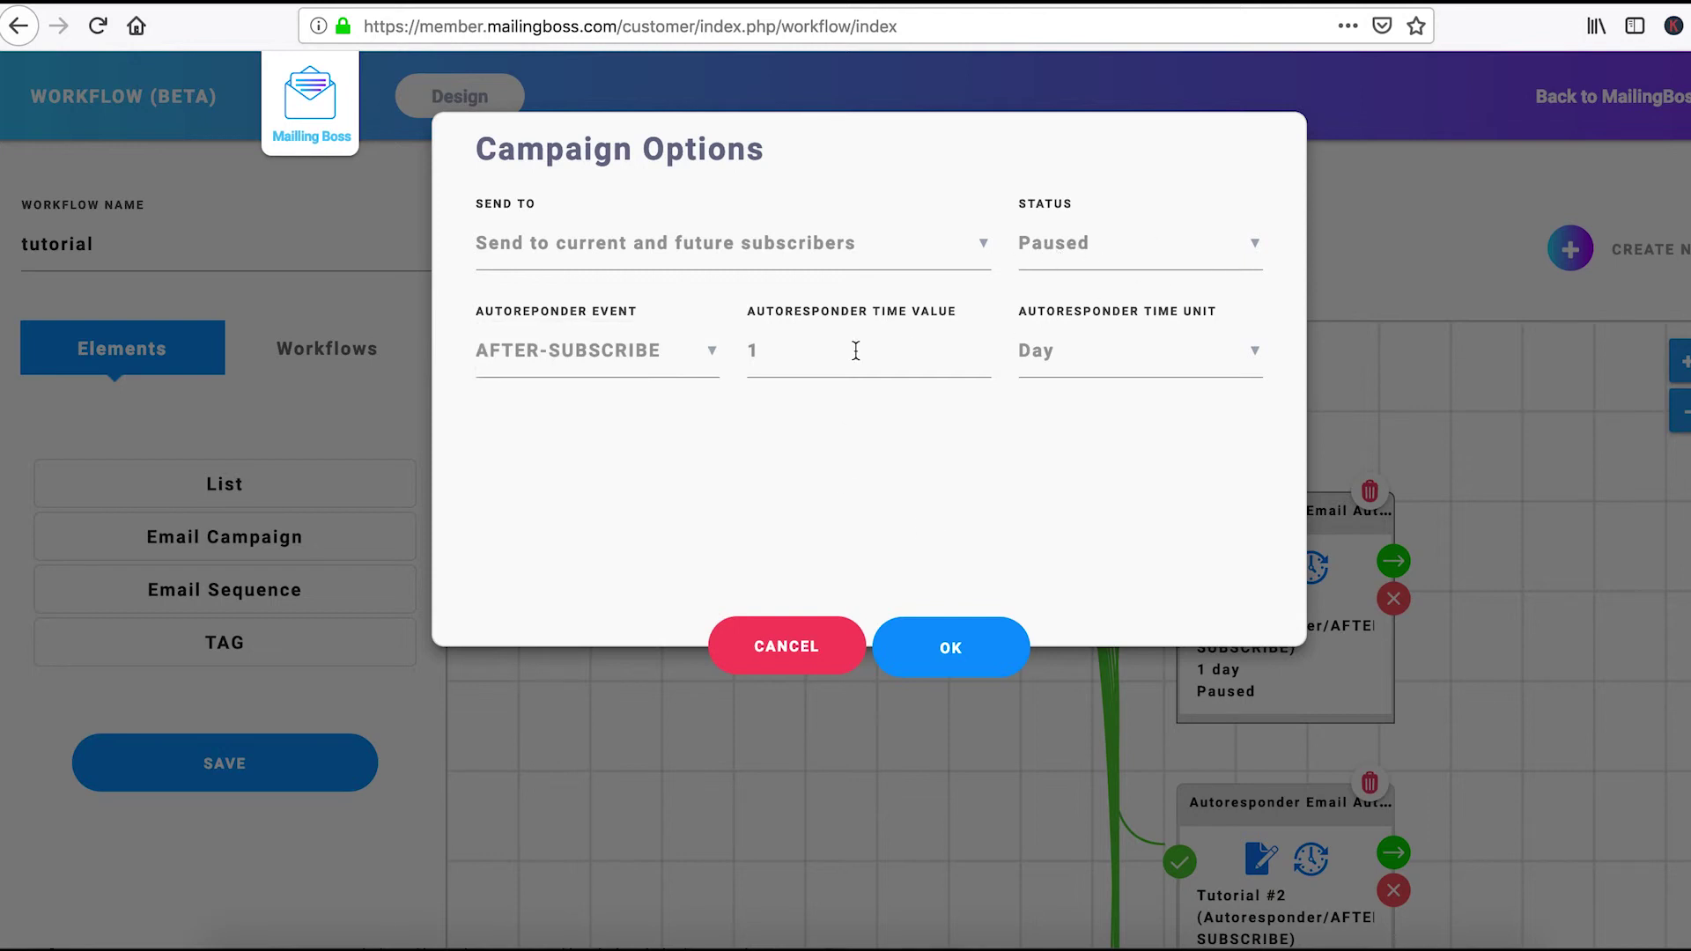
pyautogui.moveTo(776, 346); pyautogui.dragTo(661, 347)
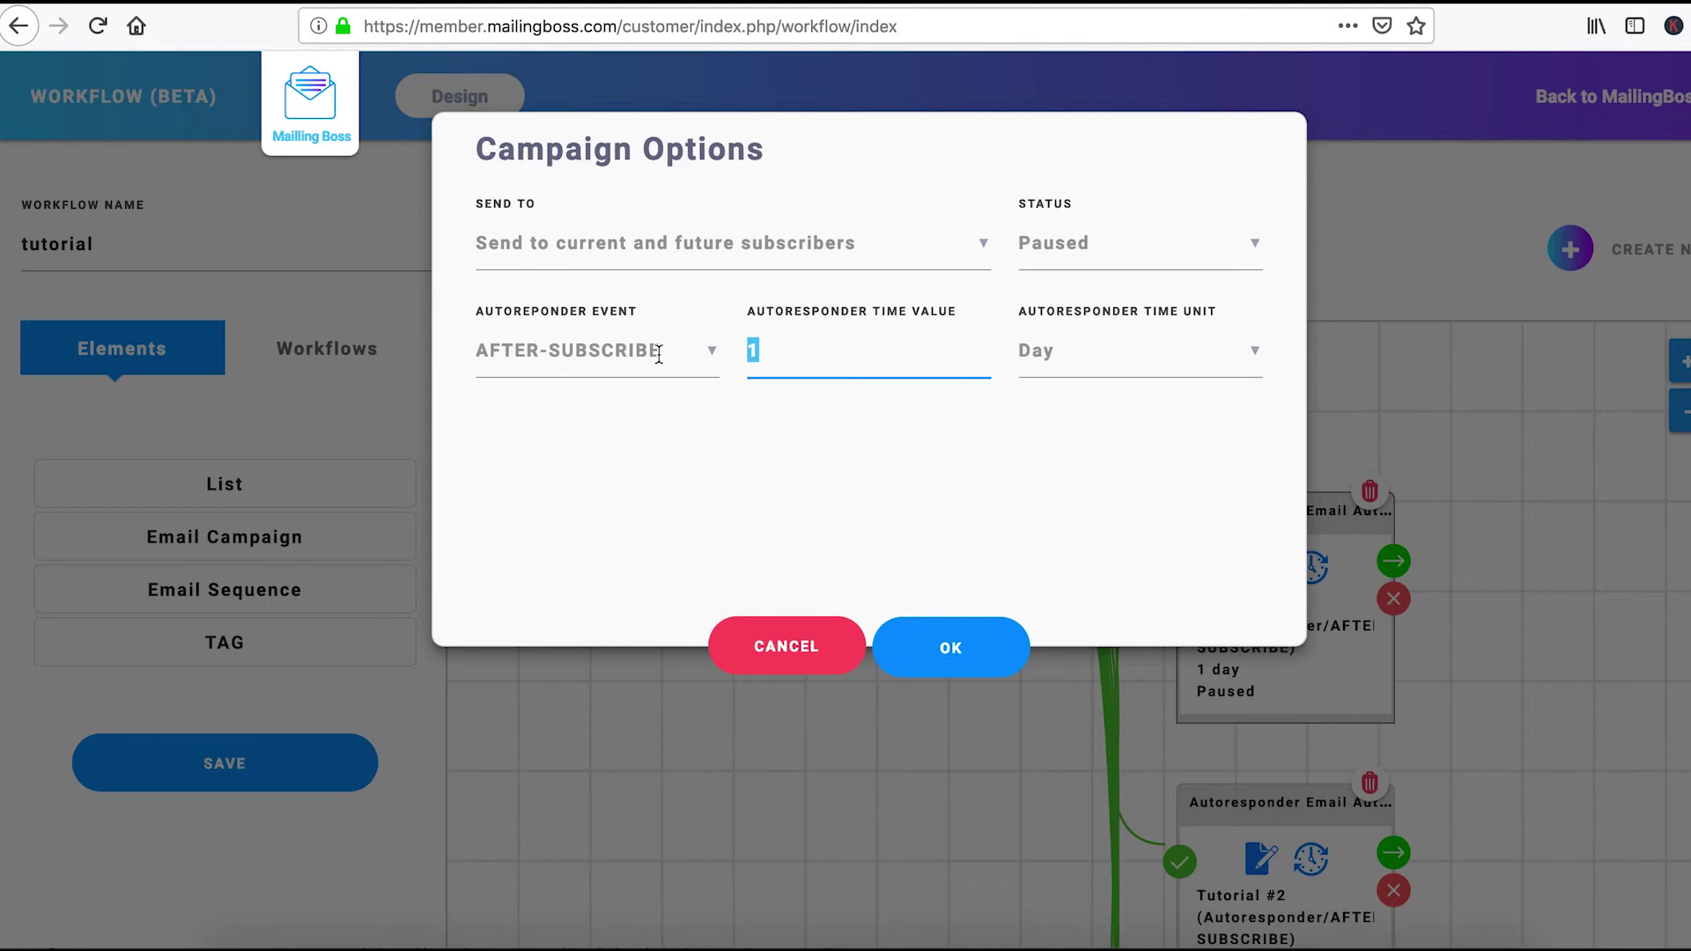
pyautogui.write('0')
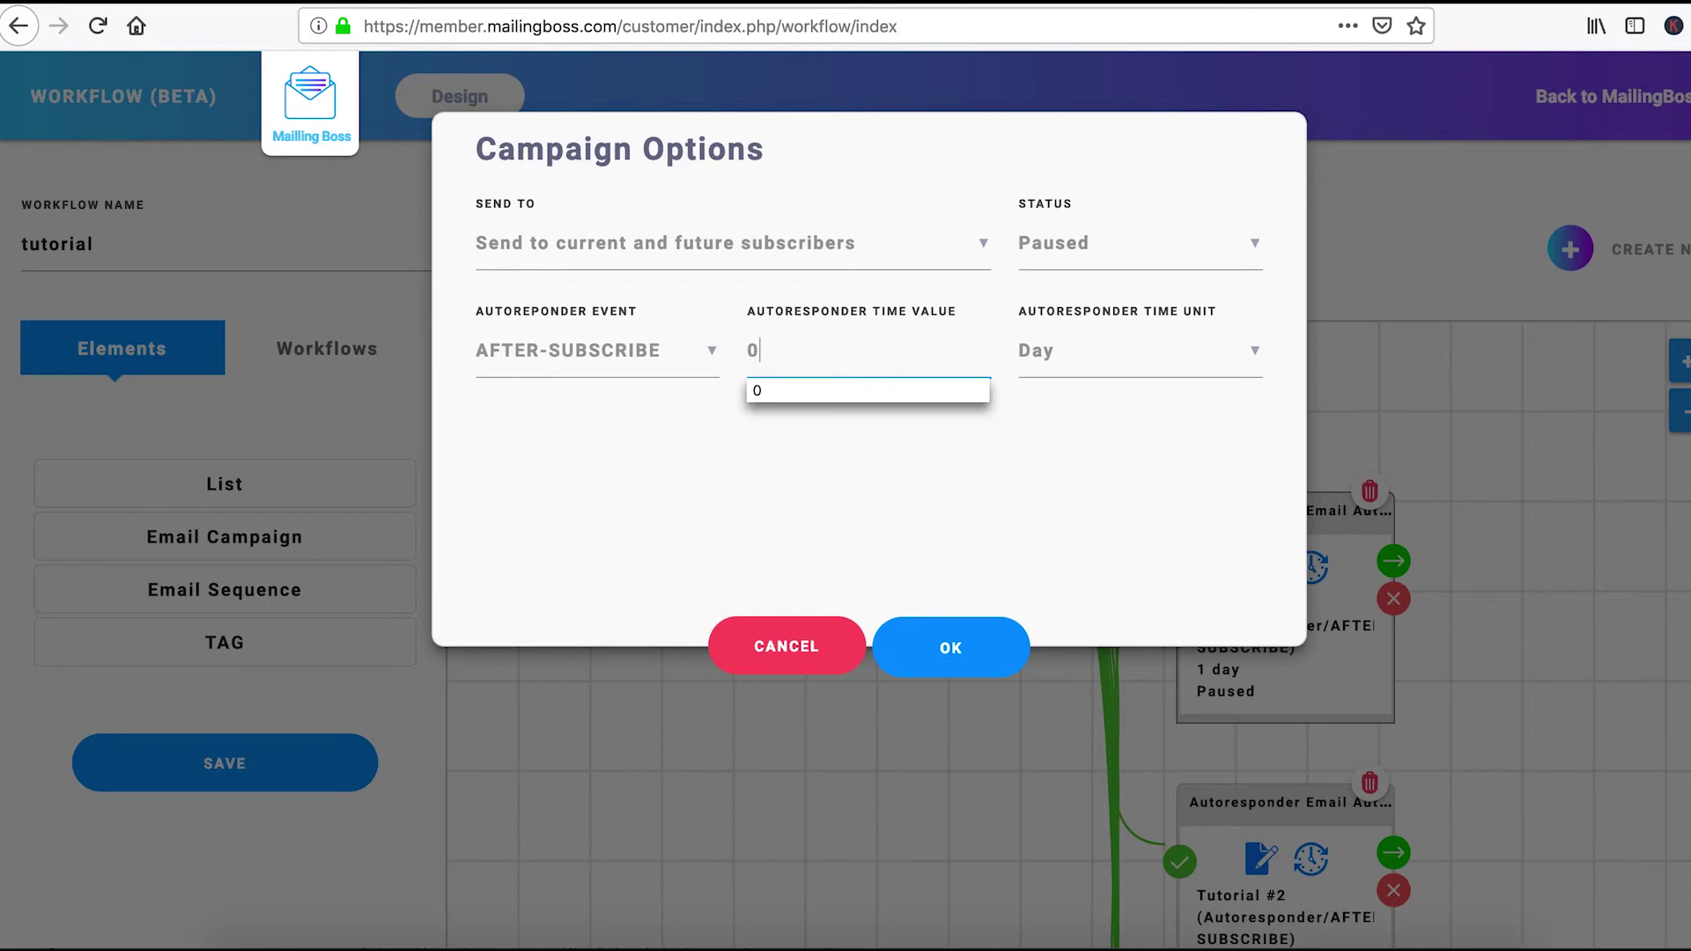
pyautogui.click(911, 449)
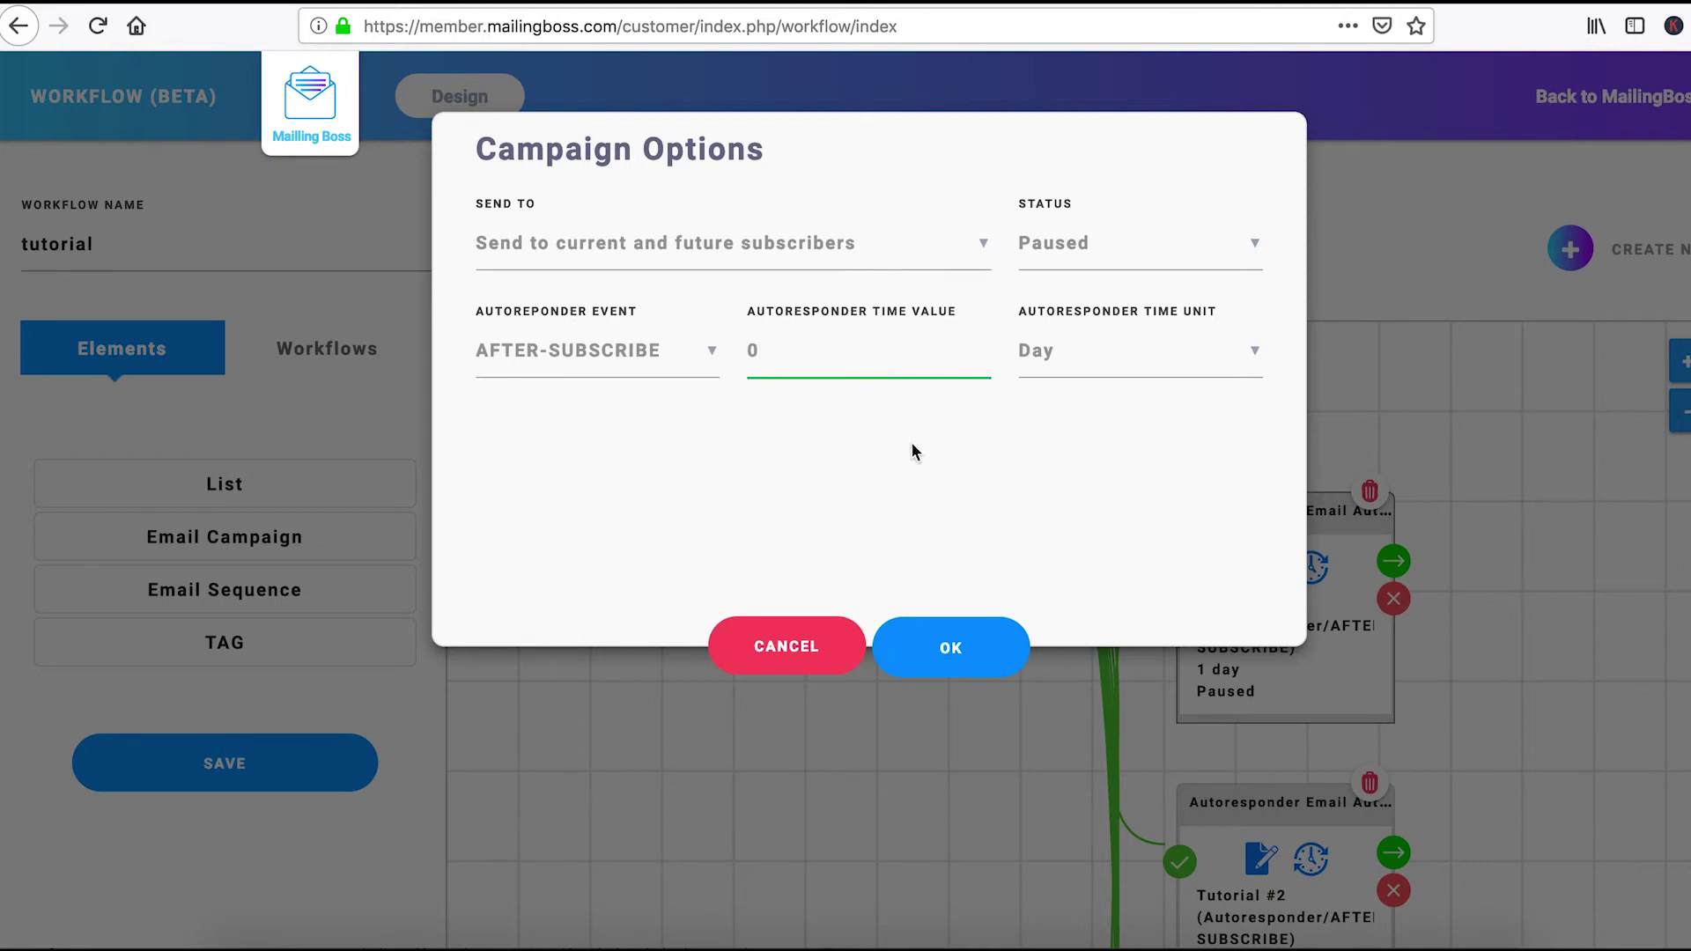
pyautogui.click(1254, 355)
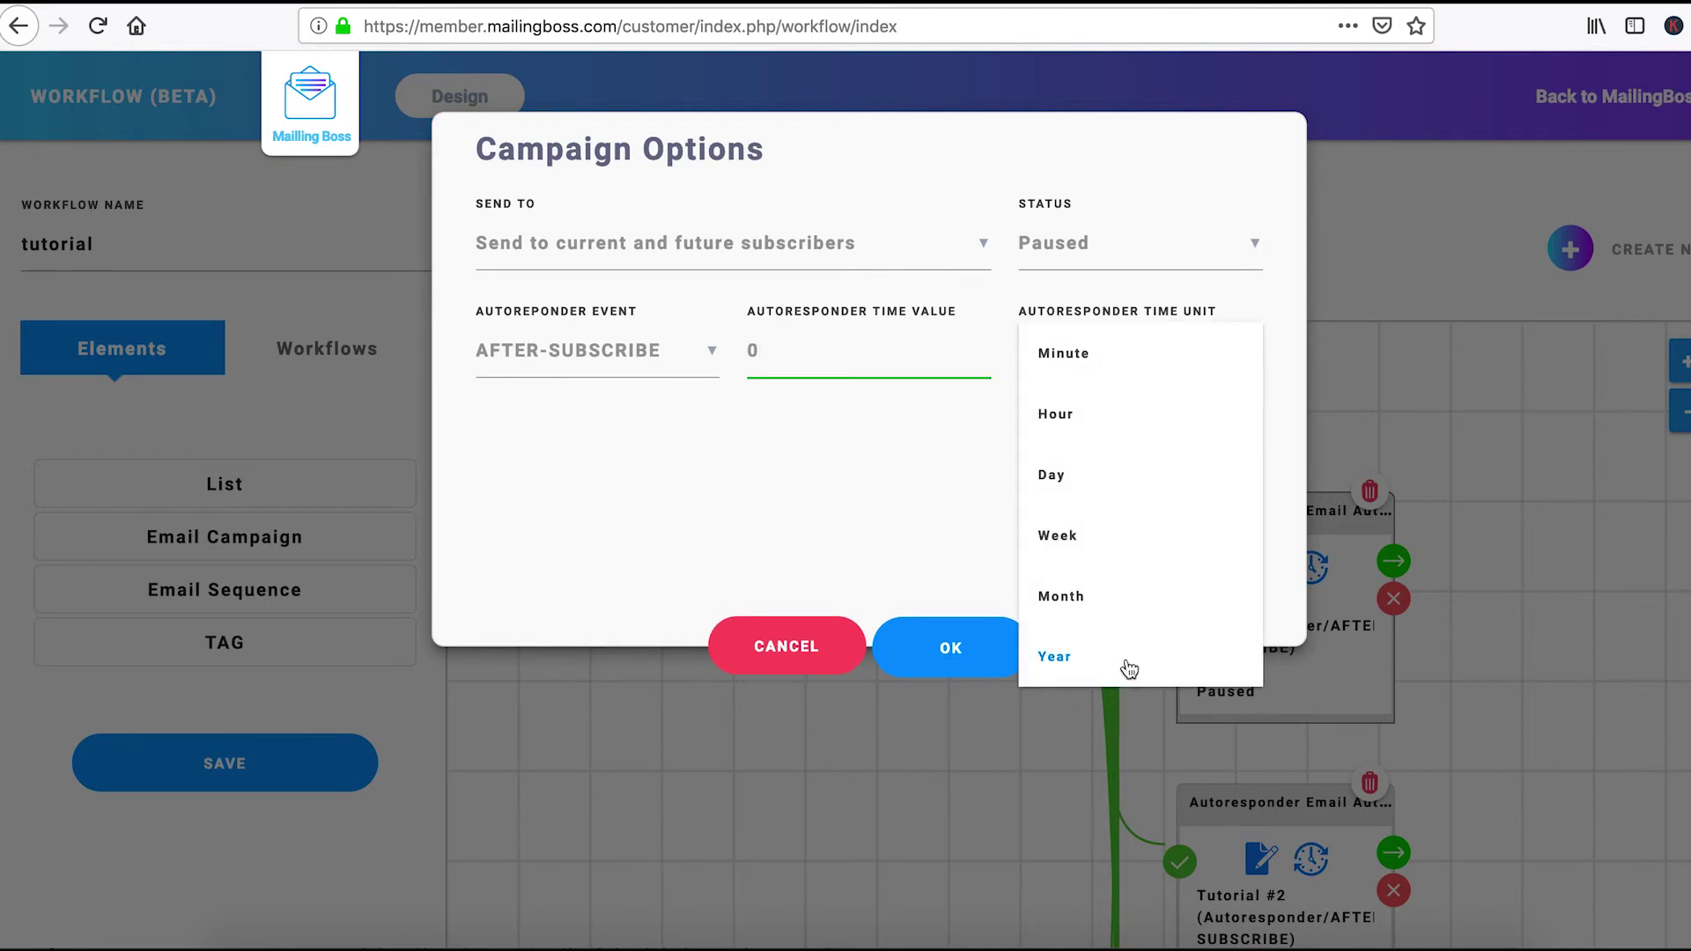
pyautogui.click(914, 494)
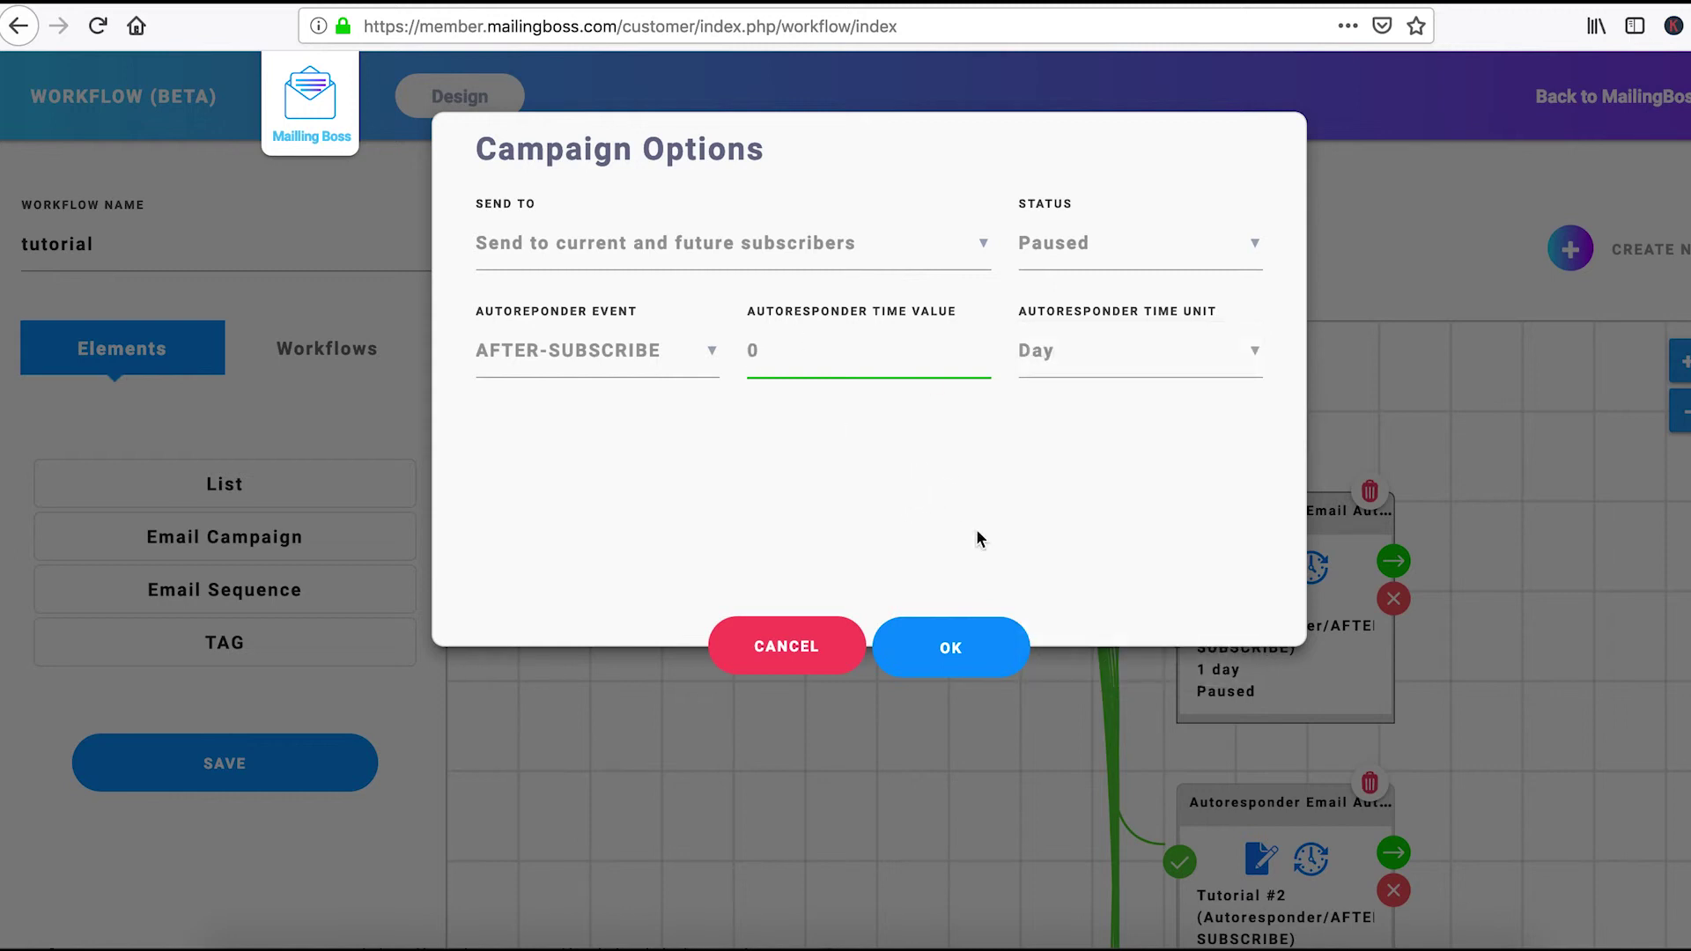
pyautogui.click(940, 648)
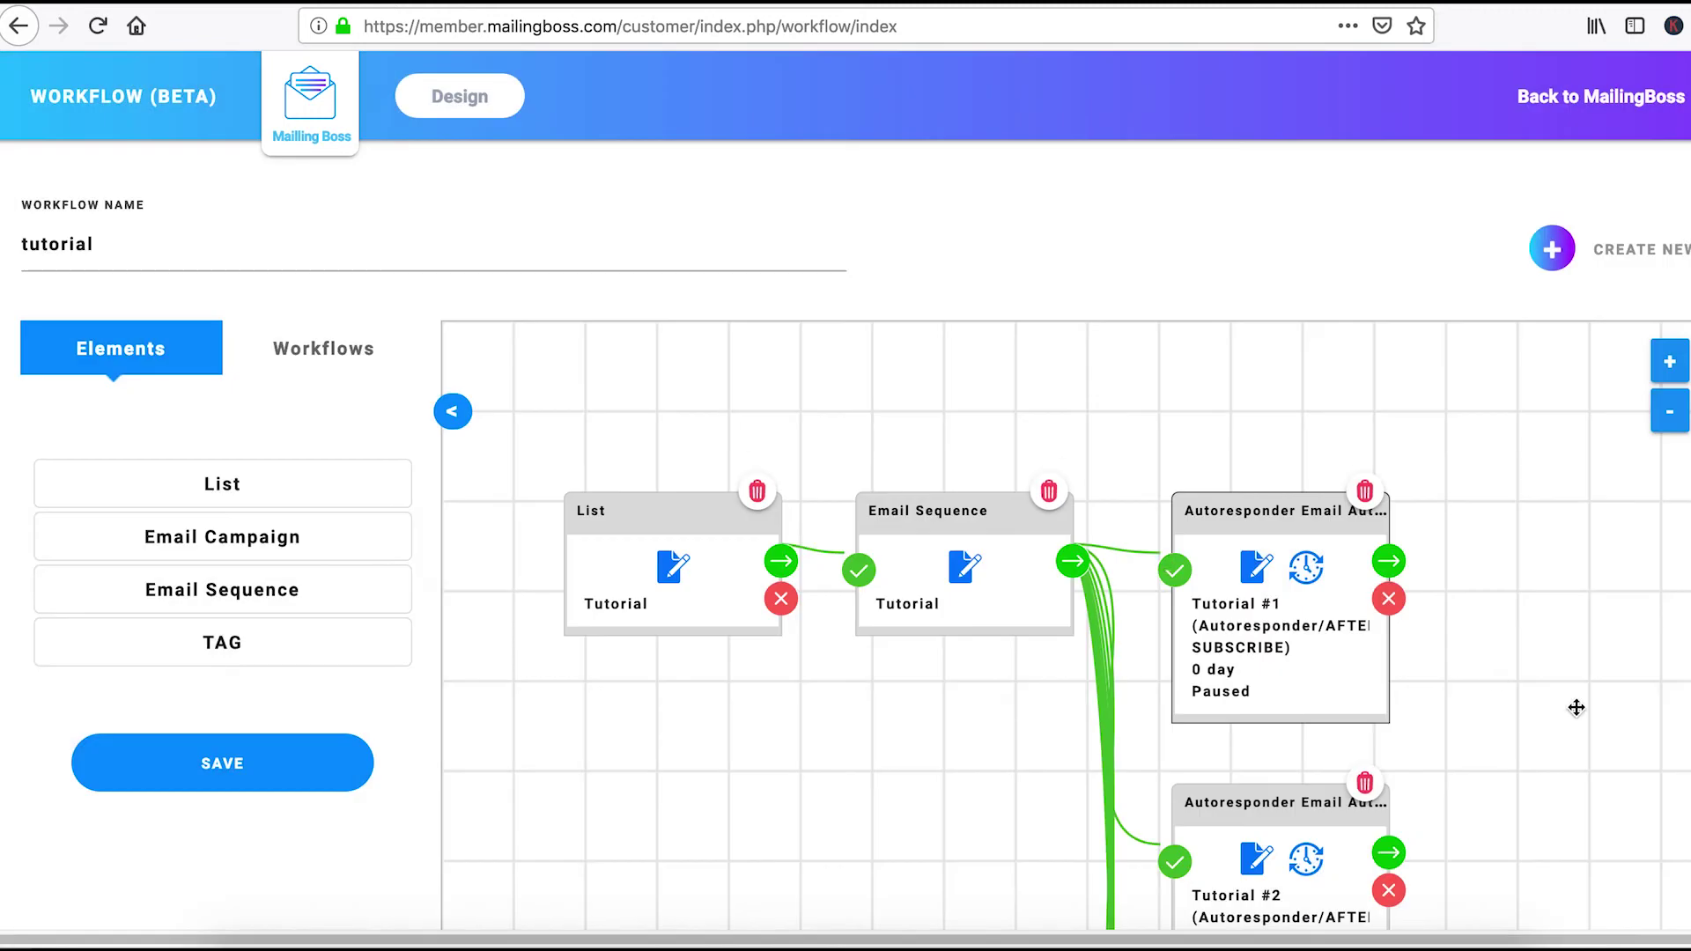
pyautogui.scroll(-5, 1456, 646)
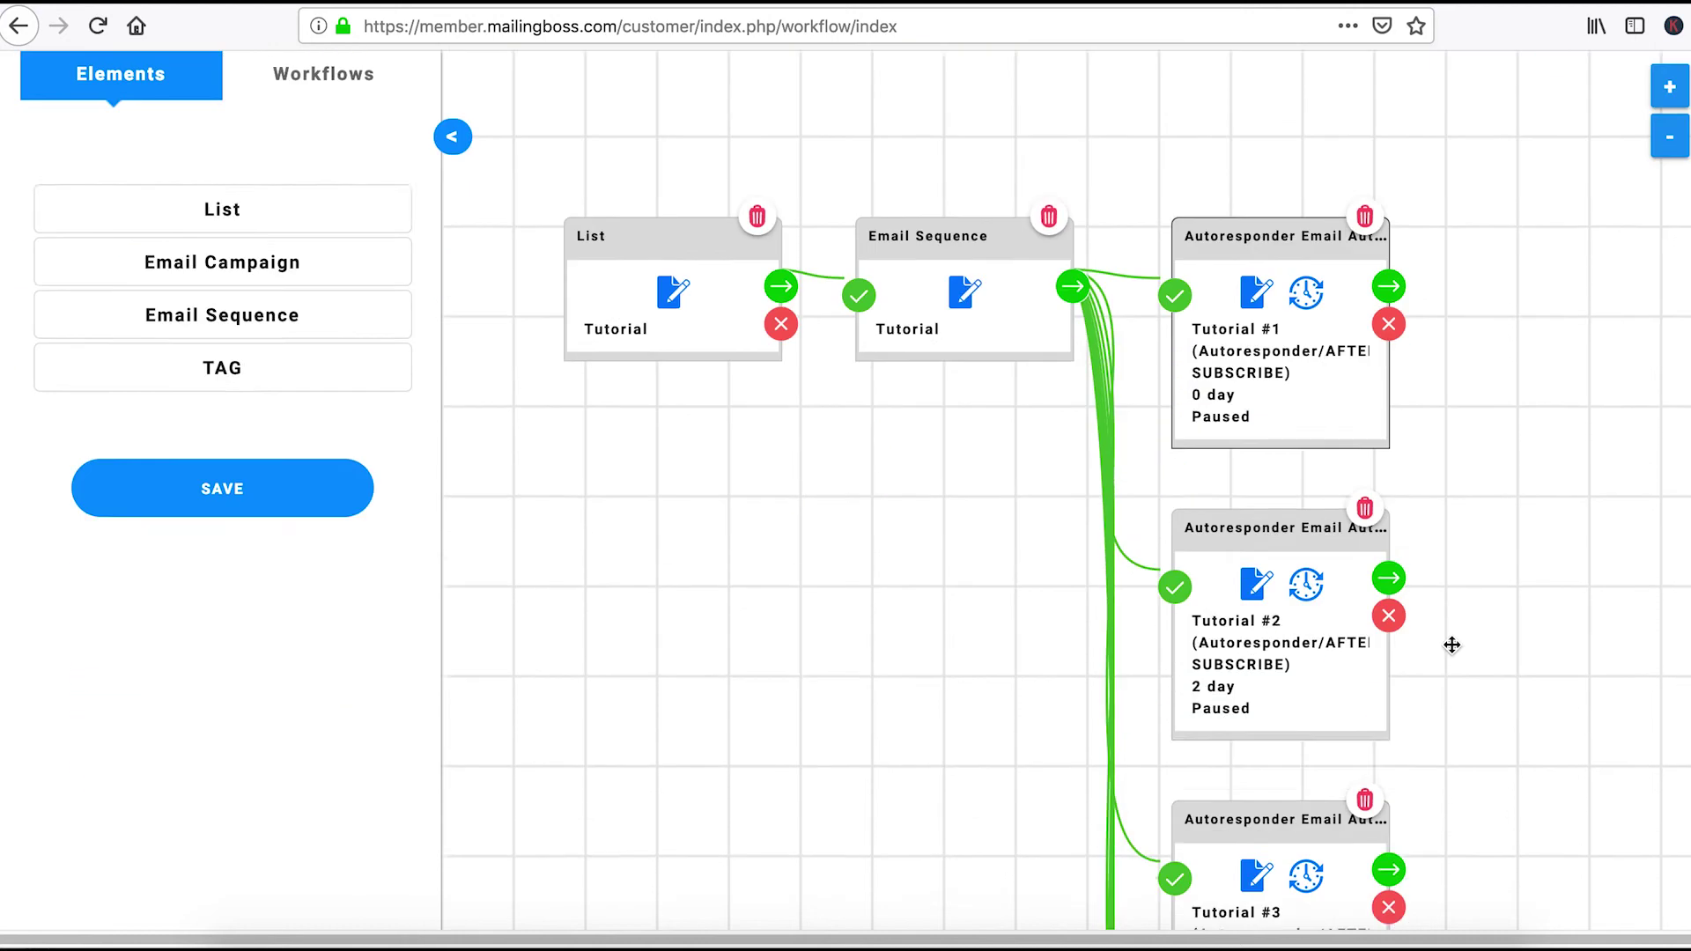
# Open the Tutorial #2 autoresponder's email setup, save it and continue to its template to examine the placeholder paragraph
pyautogui.click(1256, 510)
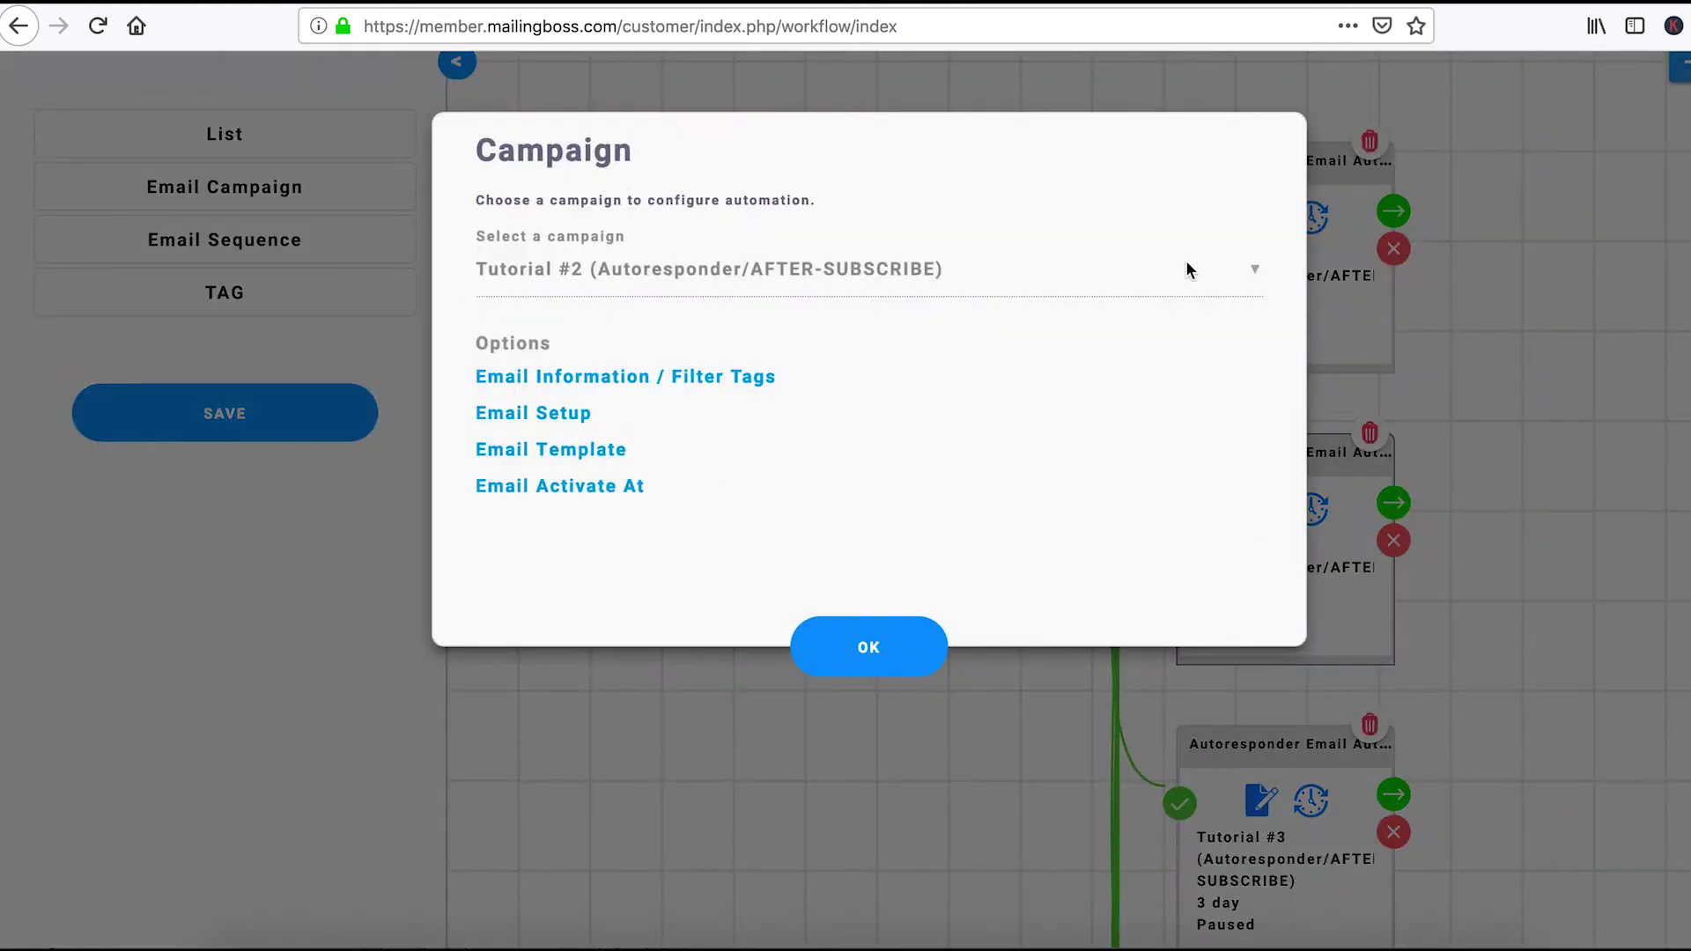
pyautogui.click(520, 421)
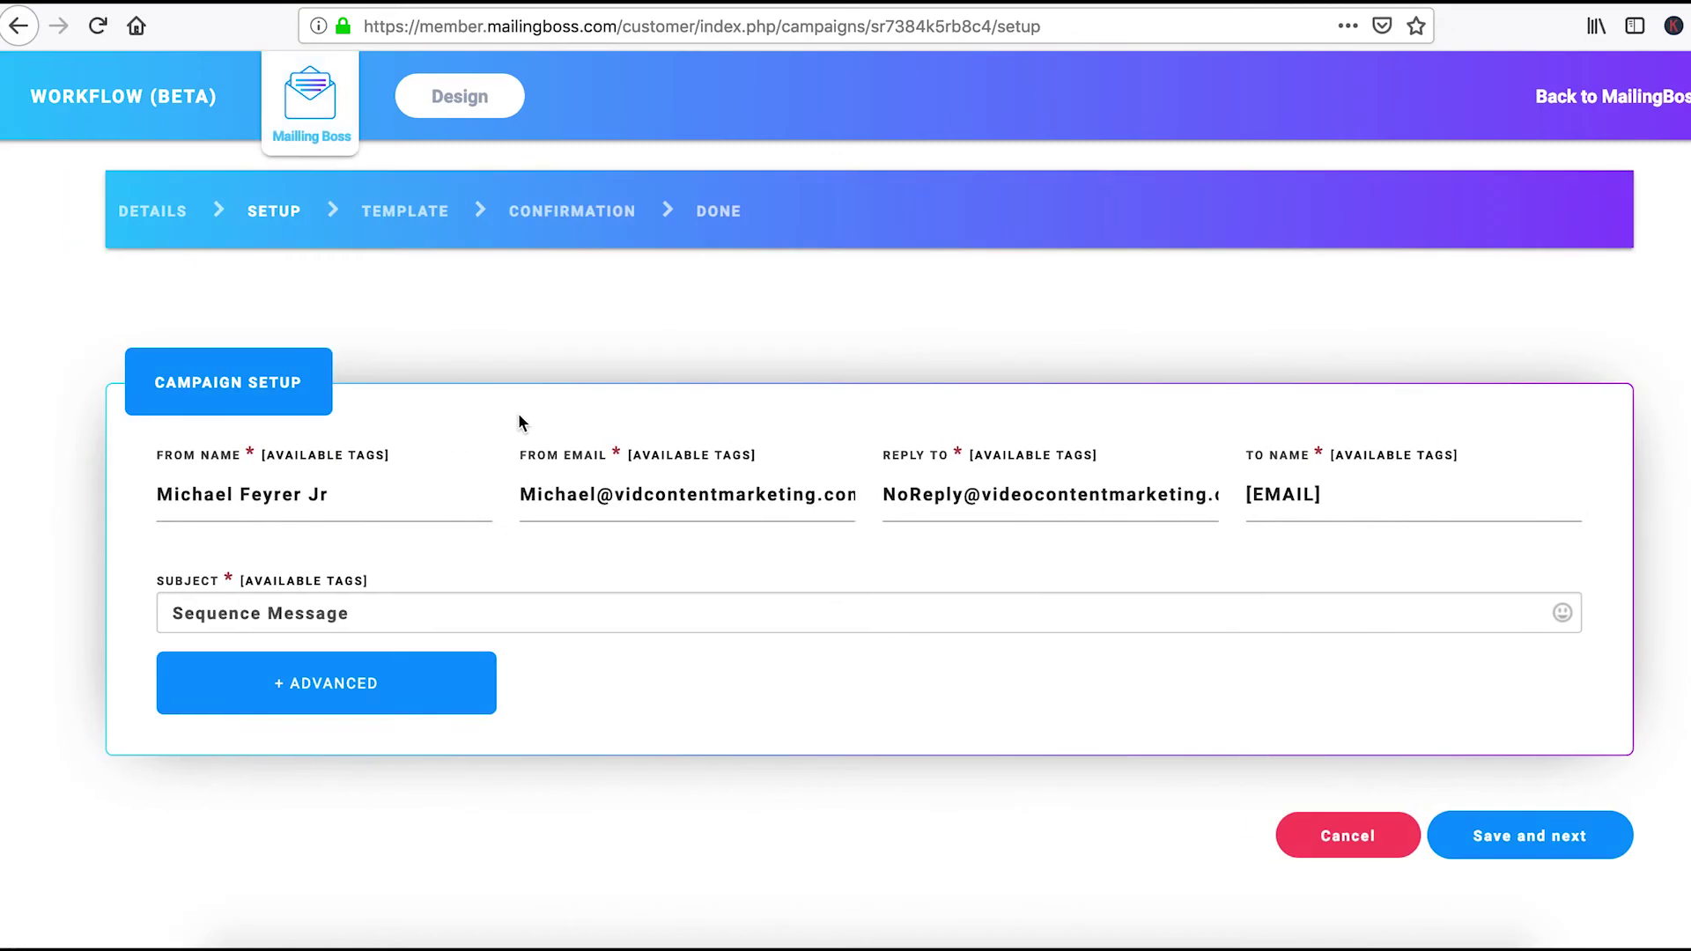
pyautogui.click(1529, 837)
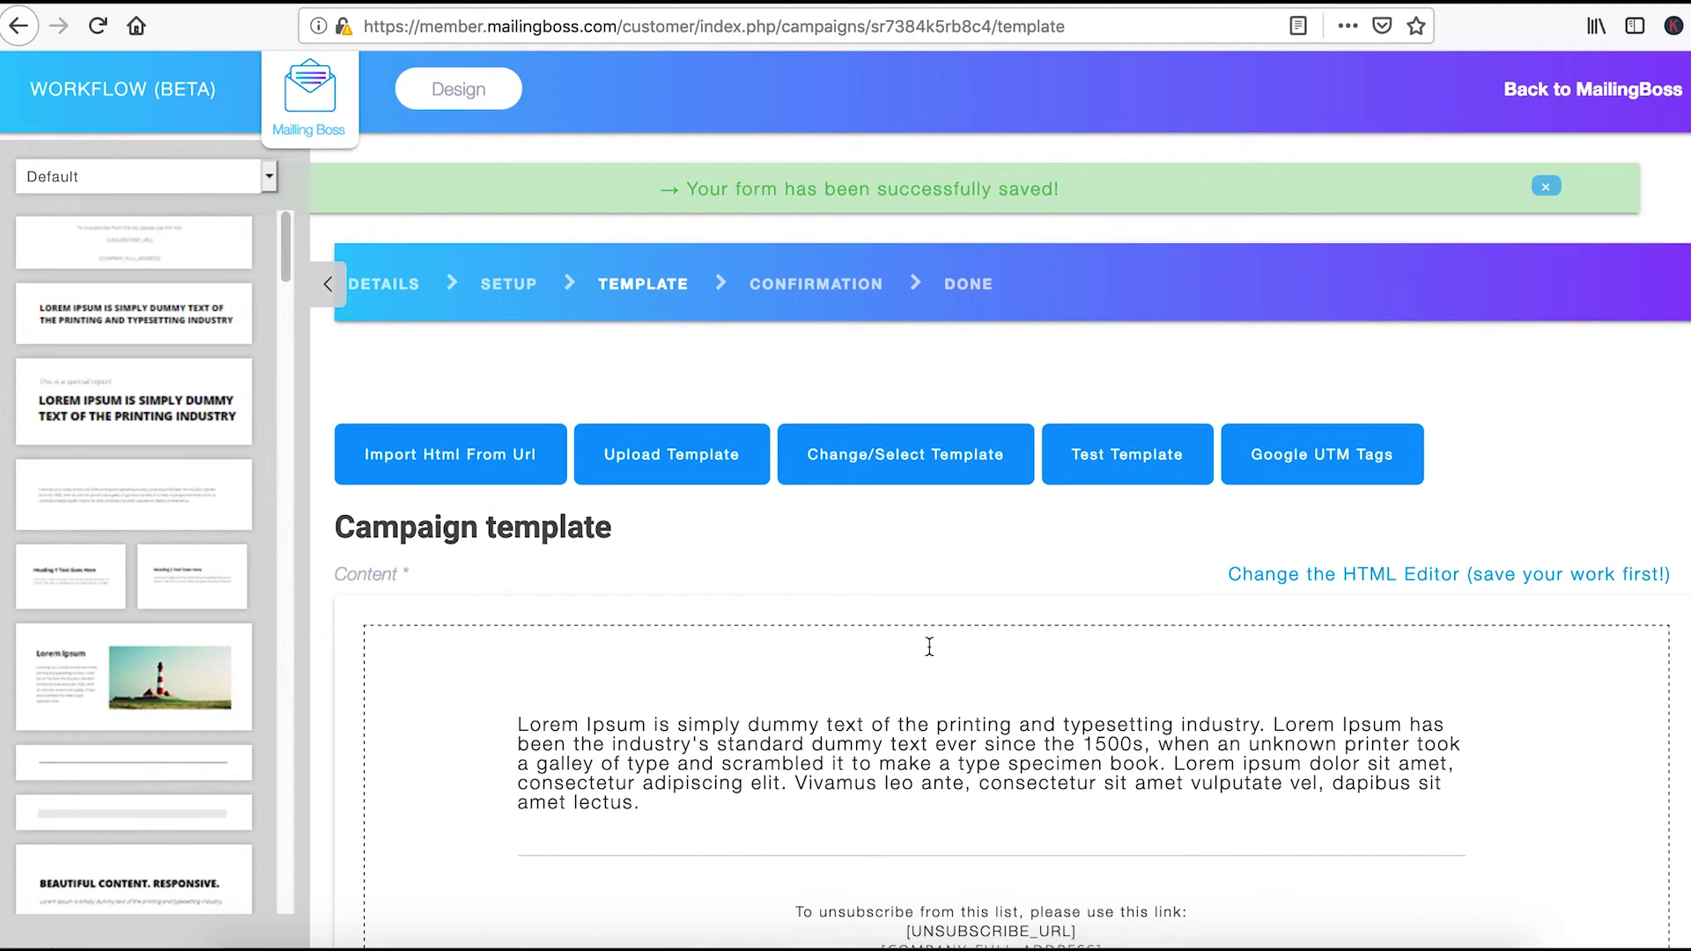
pyautogui.scroll(-5, 929, 646)
pyautogui.moveTo(519, 284); pyautogui.dragTo(963, 419)
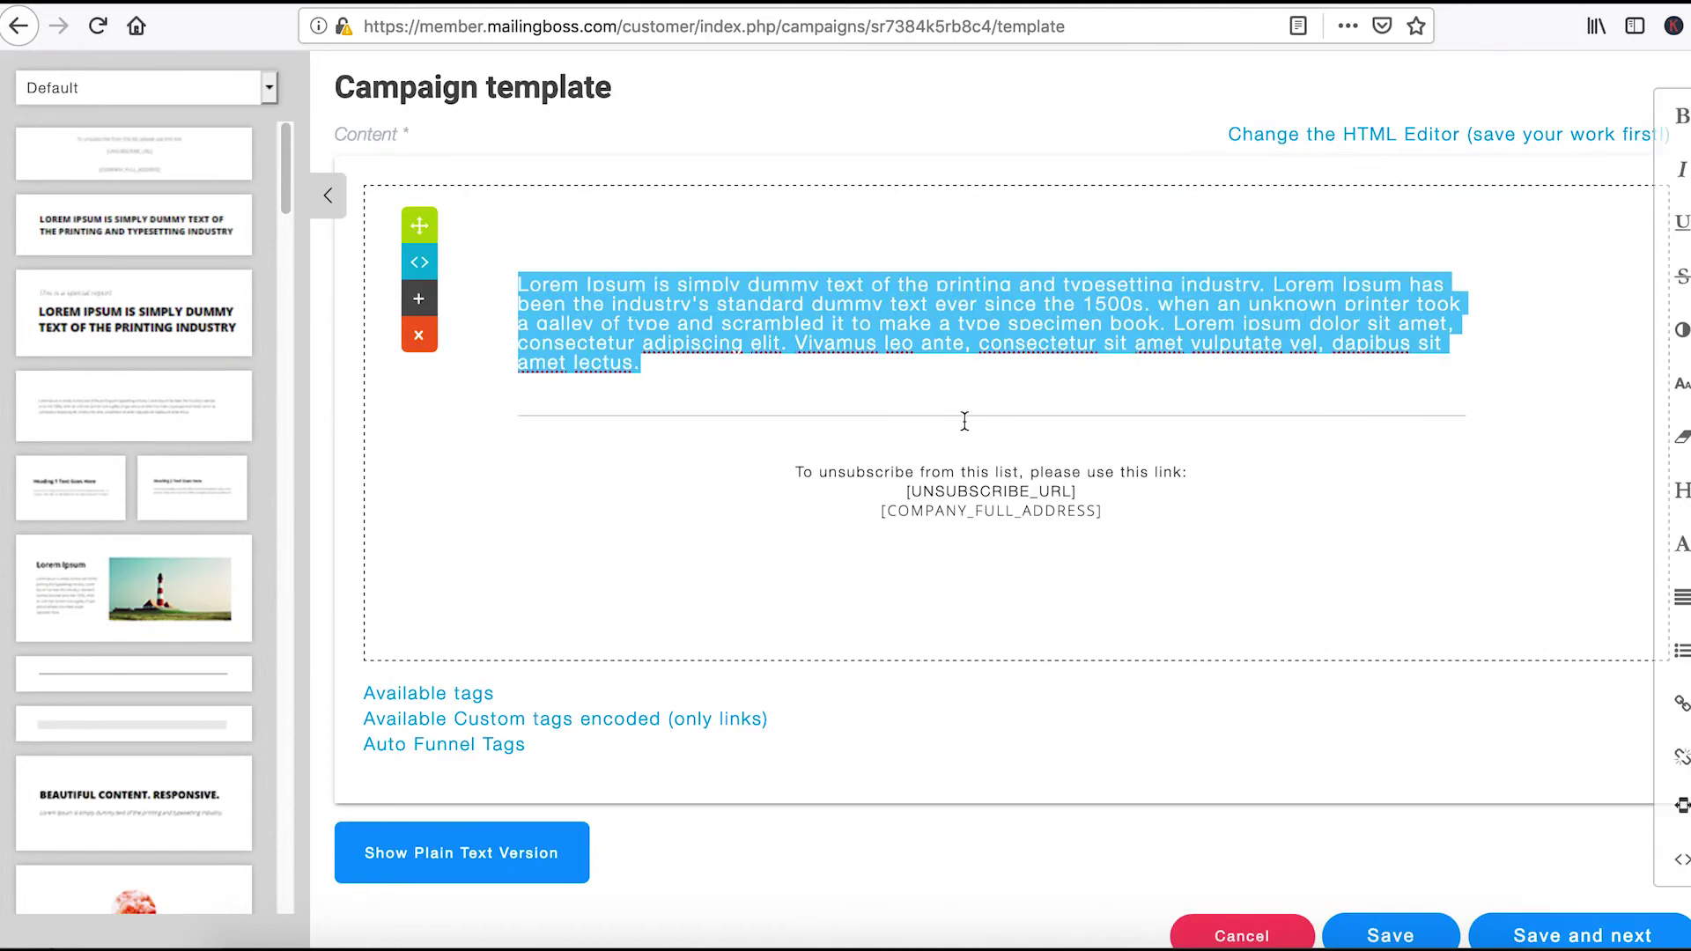
pyautogui.click(328, 201)
pyautogui.click(12, 197)
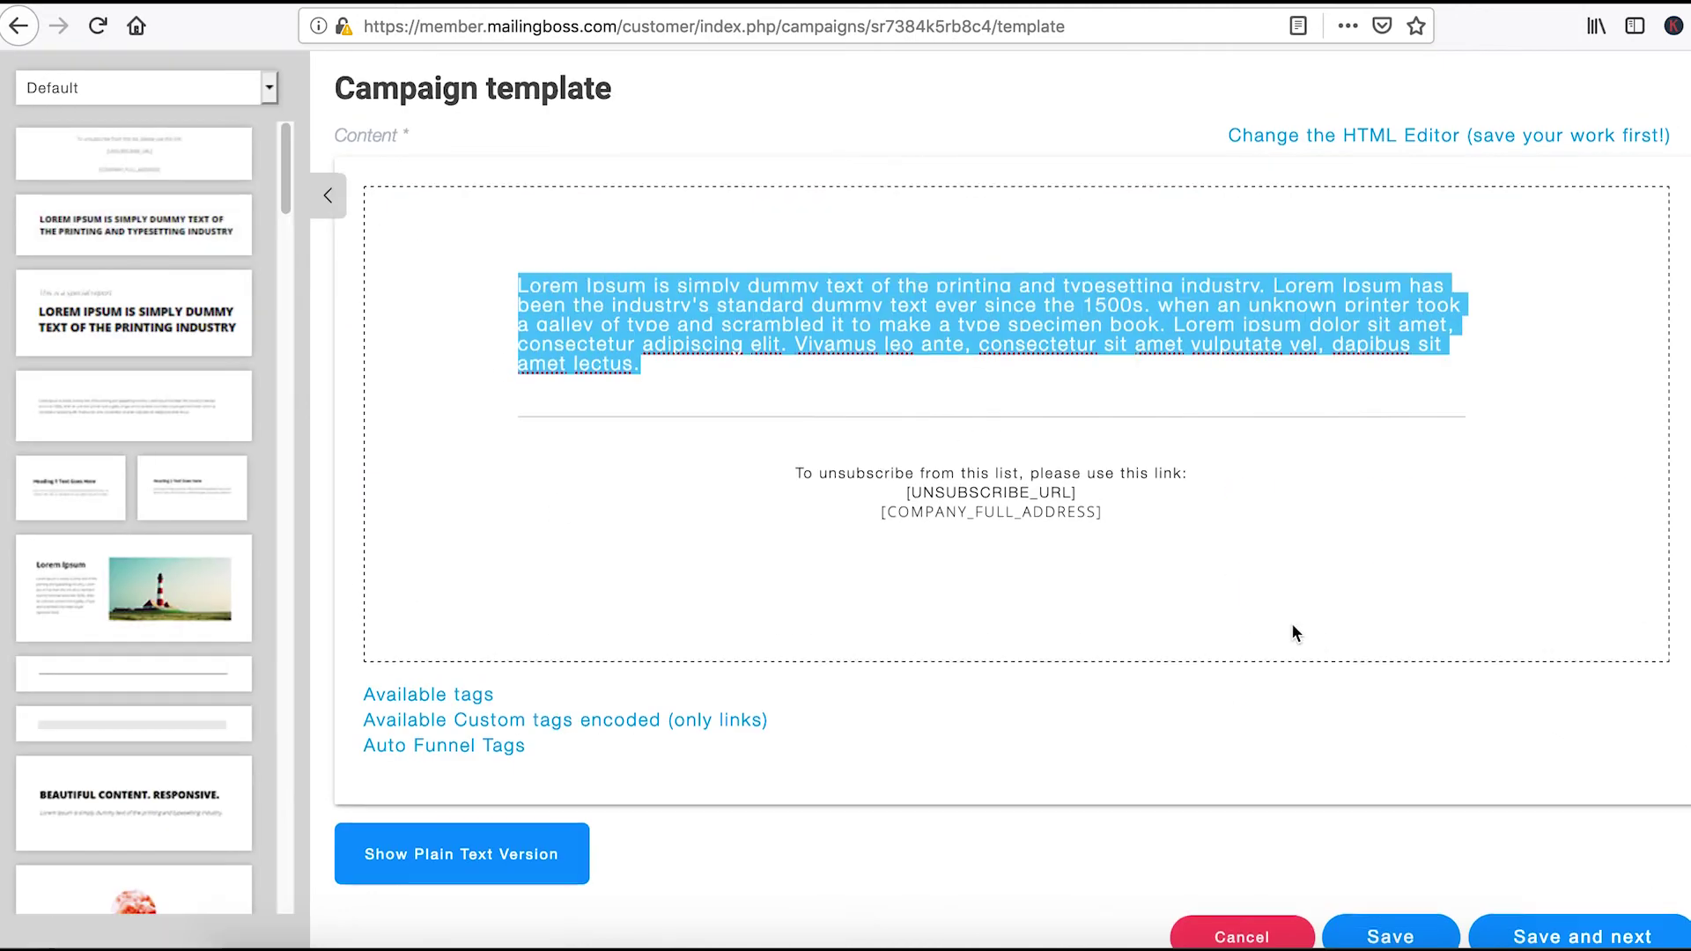
# Leave the workflow for the MailingBoss dashboard and open the Tutorial entry from the email sequences
pyautogui.scroll(4, 1291, 622)
pyautogui.click(424, 95)
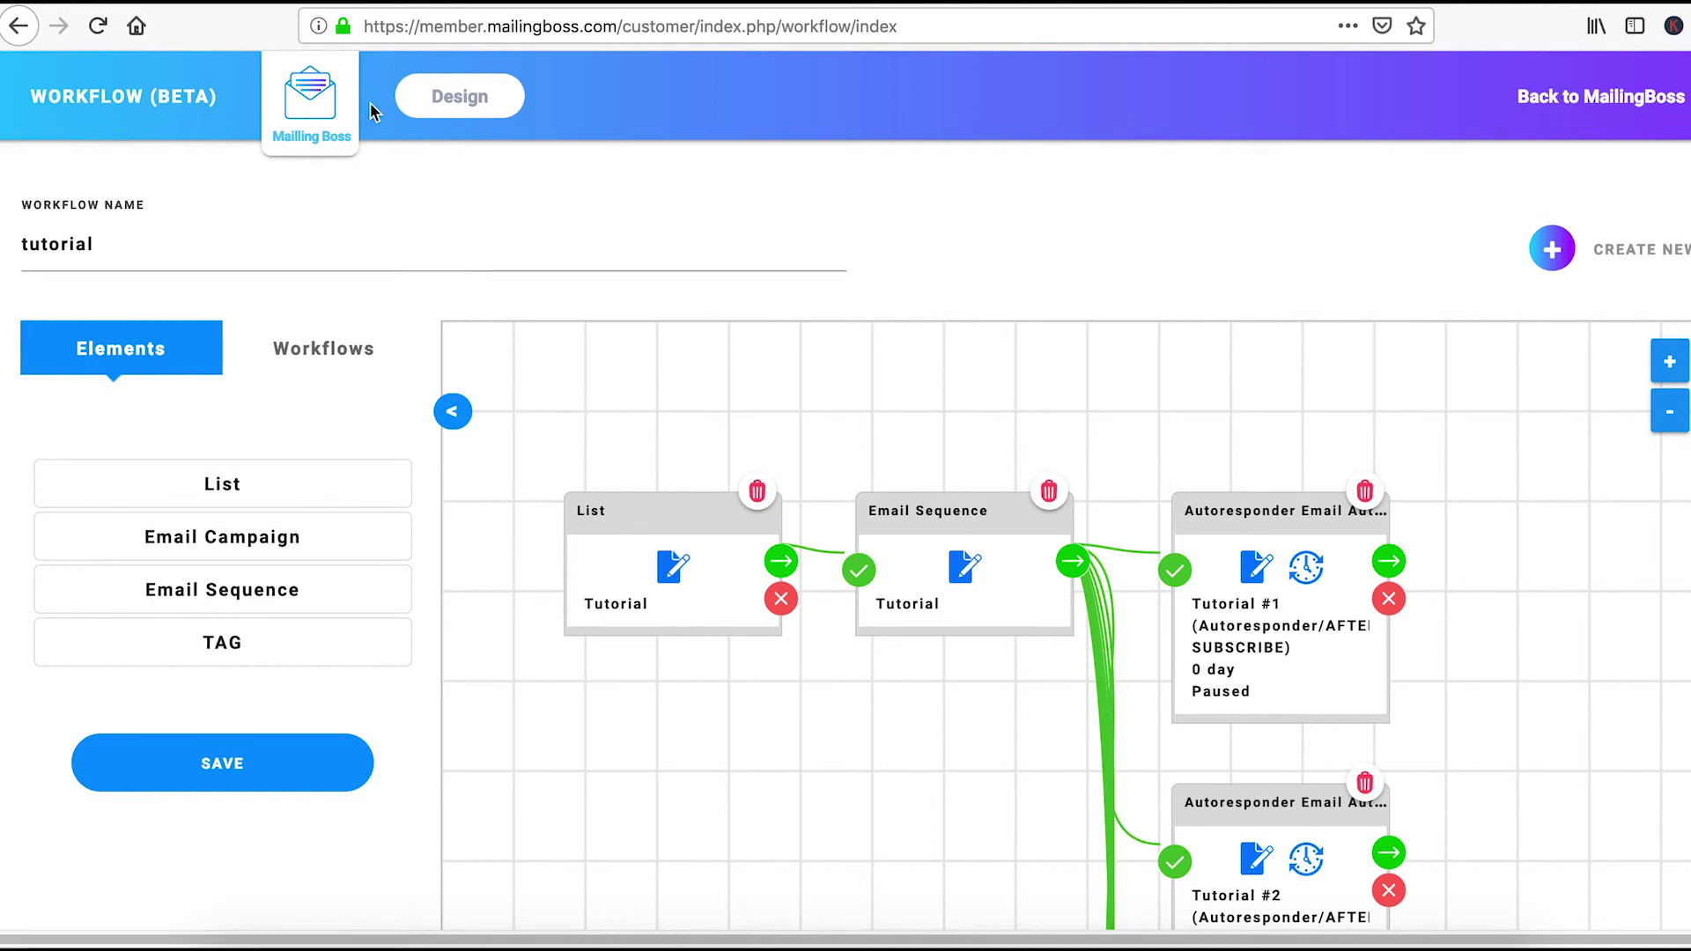
pyautogui.click(331, 118)
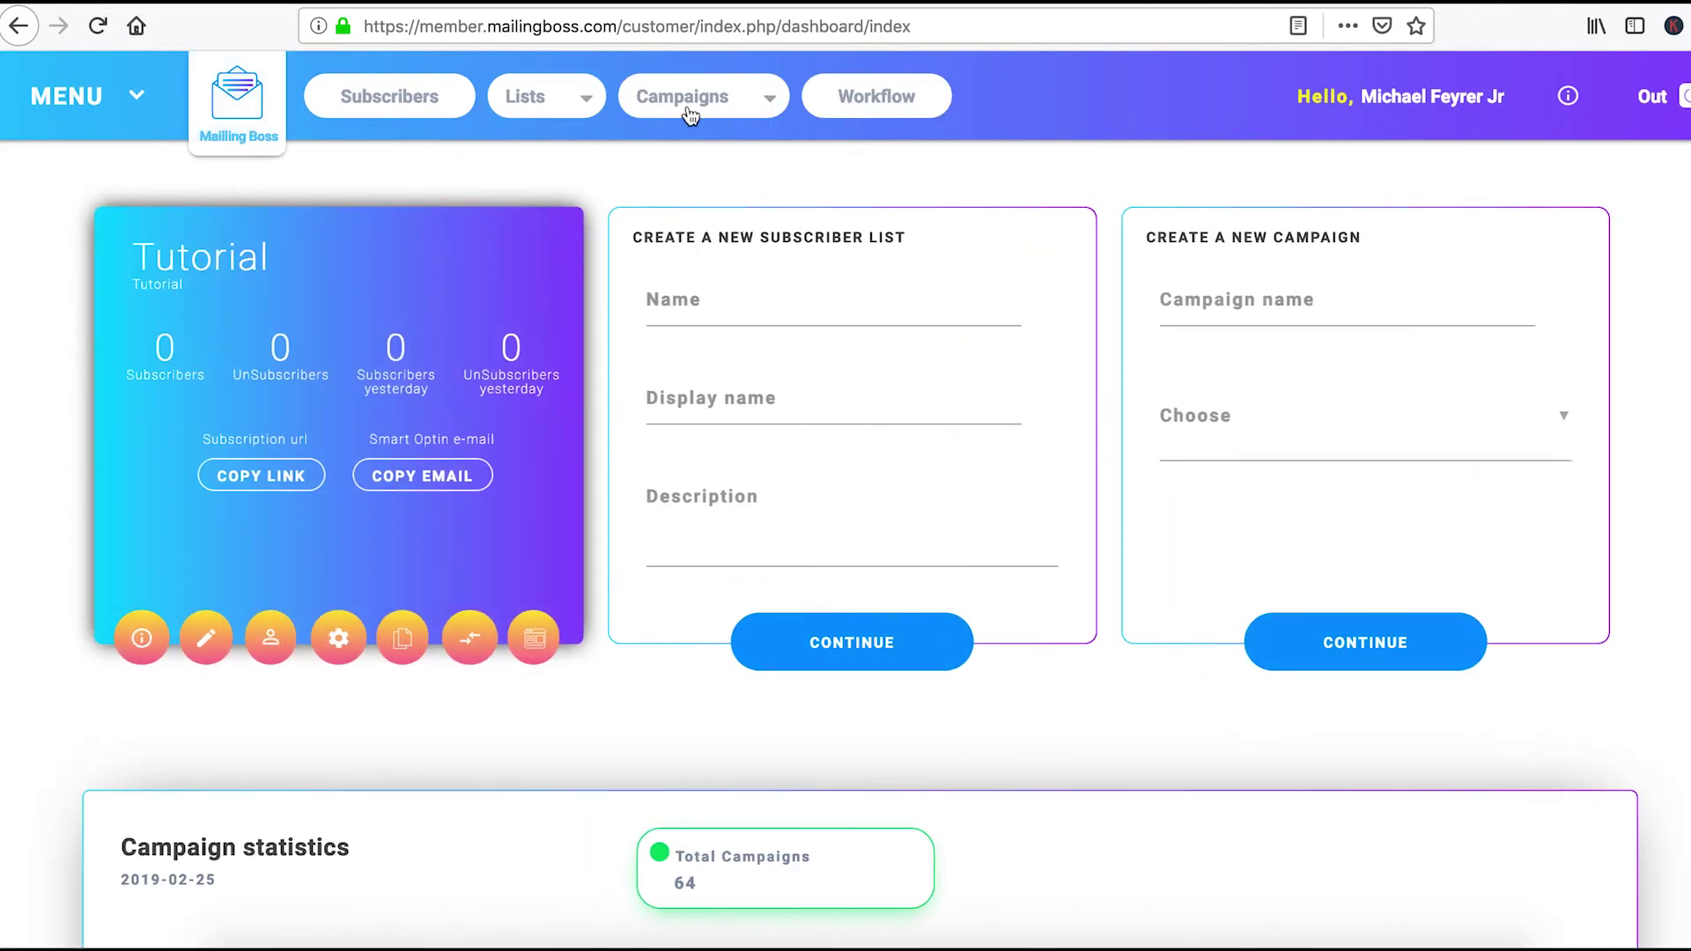
pyautogui.click(770, 107)
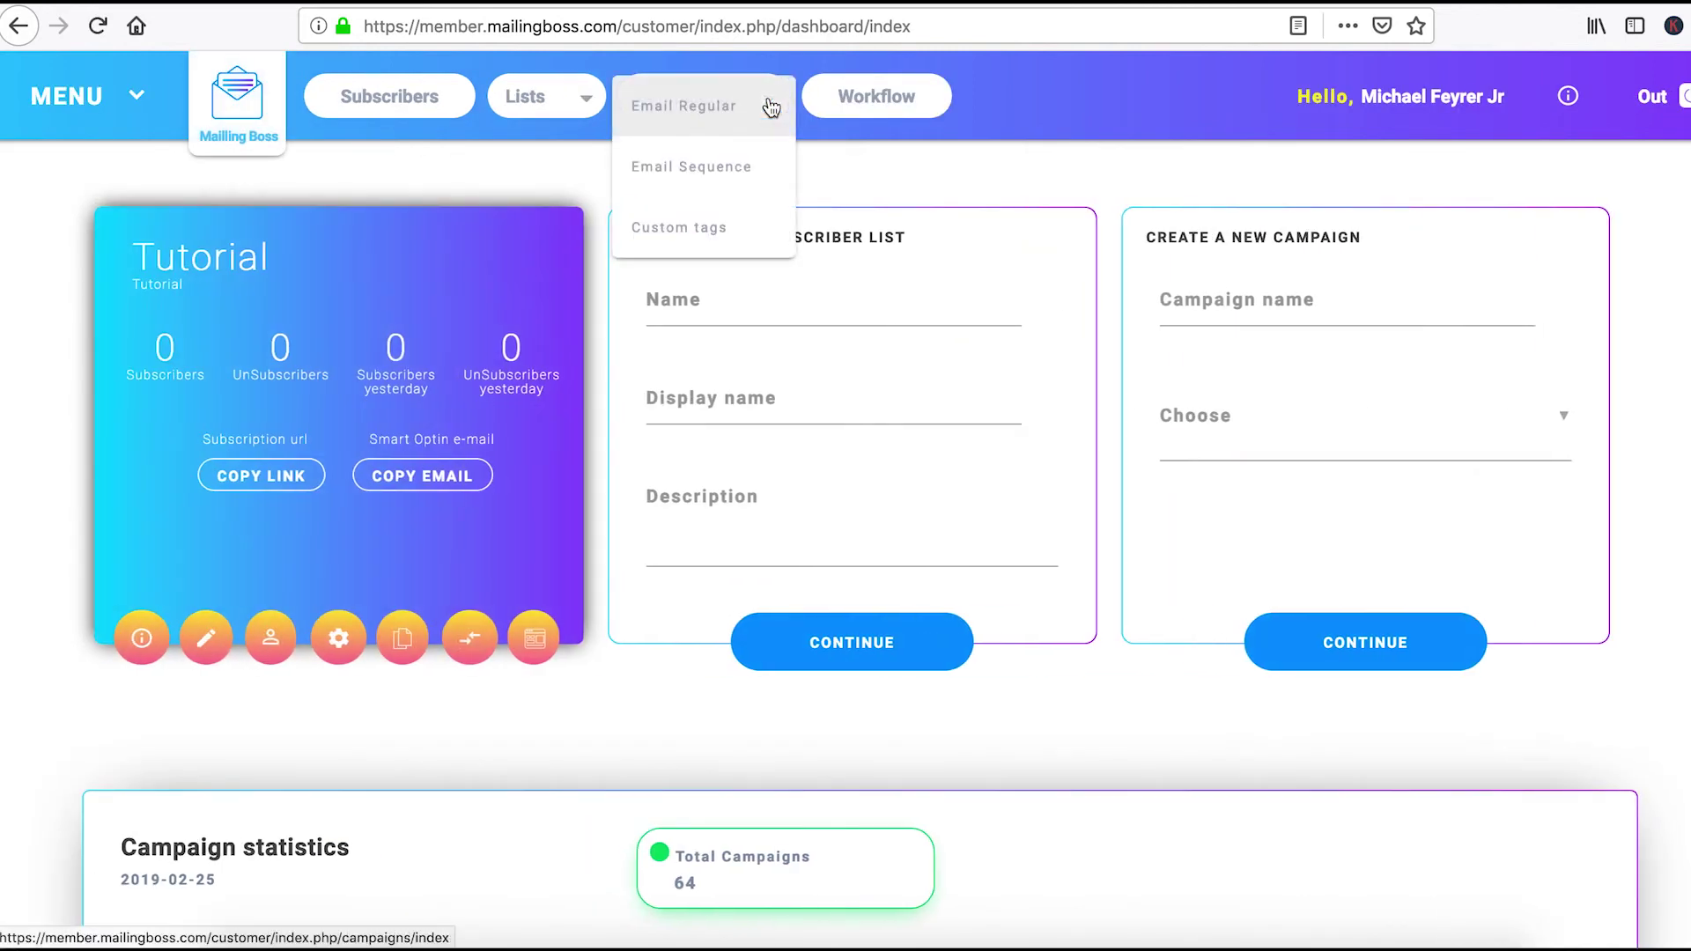
pyautogui.click(662, 170)
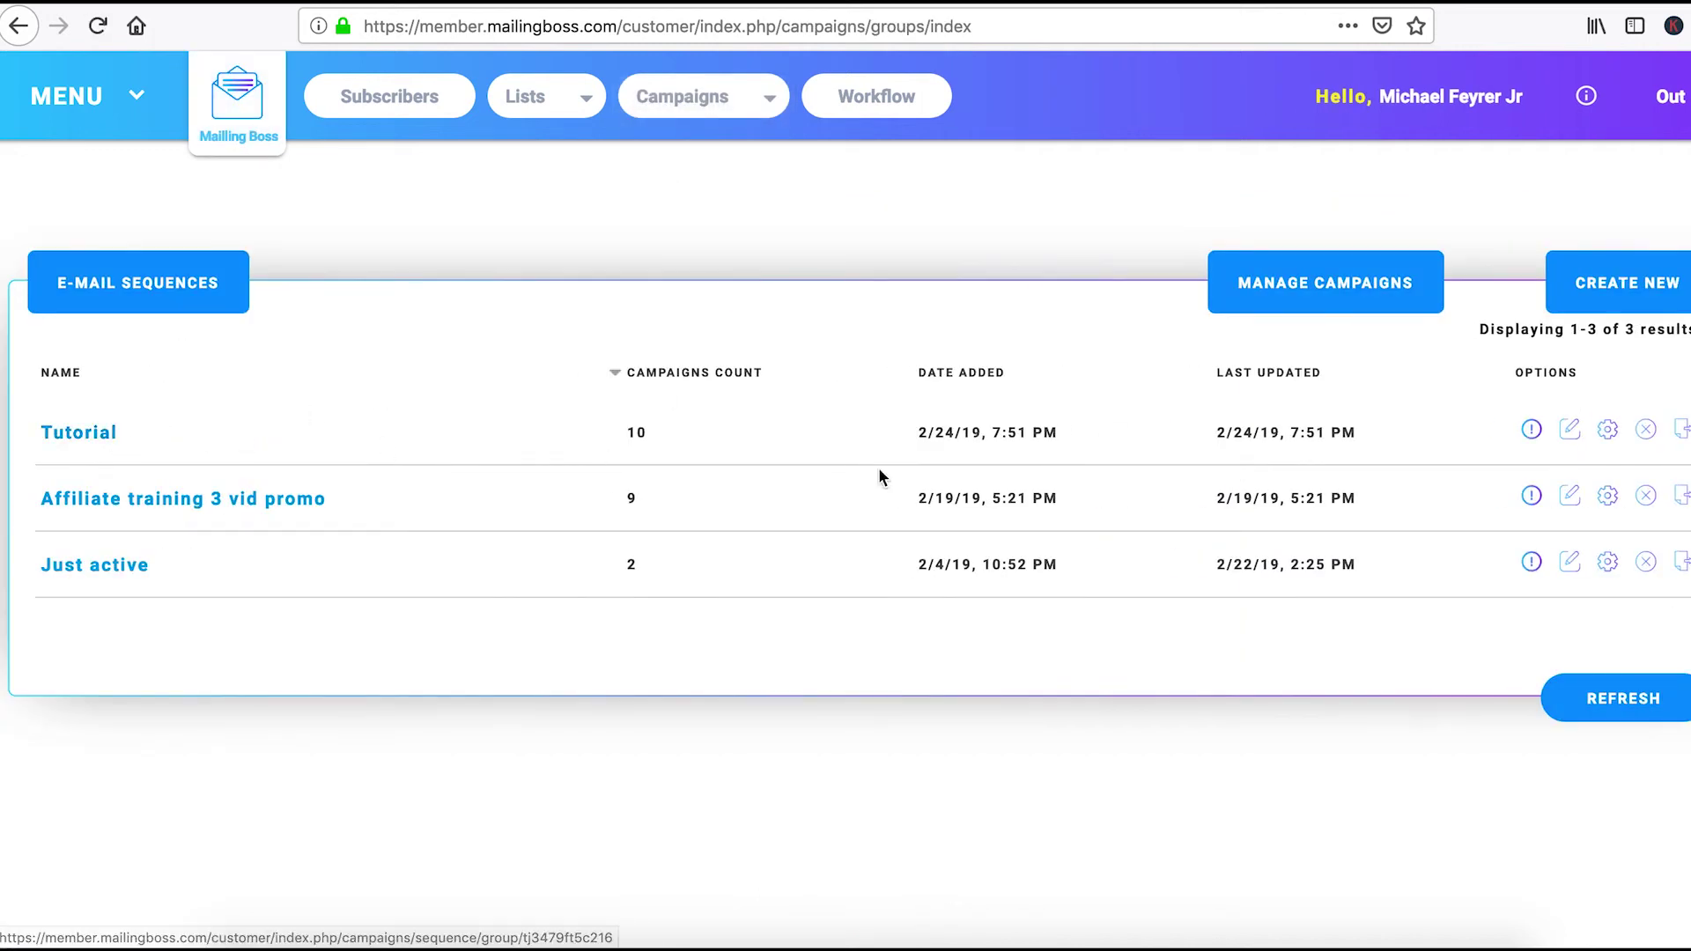
pyautogui.click(94, 444)
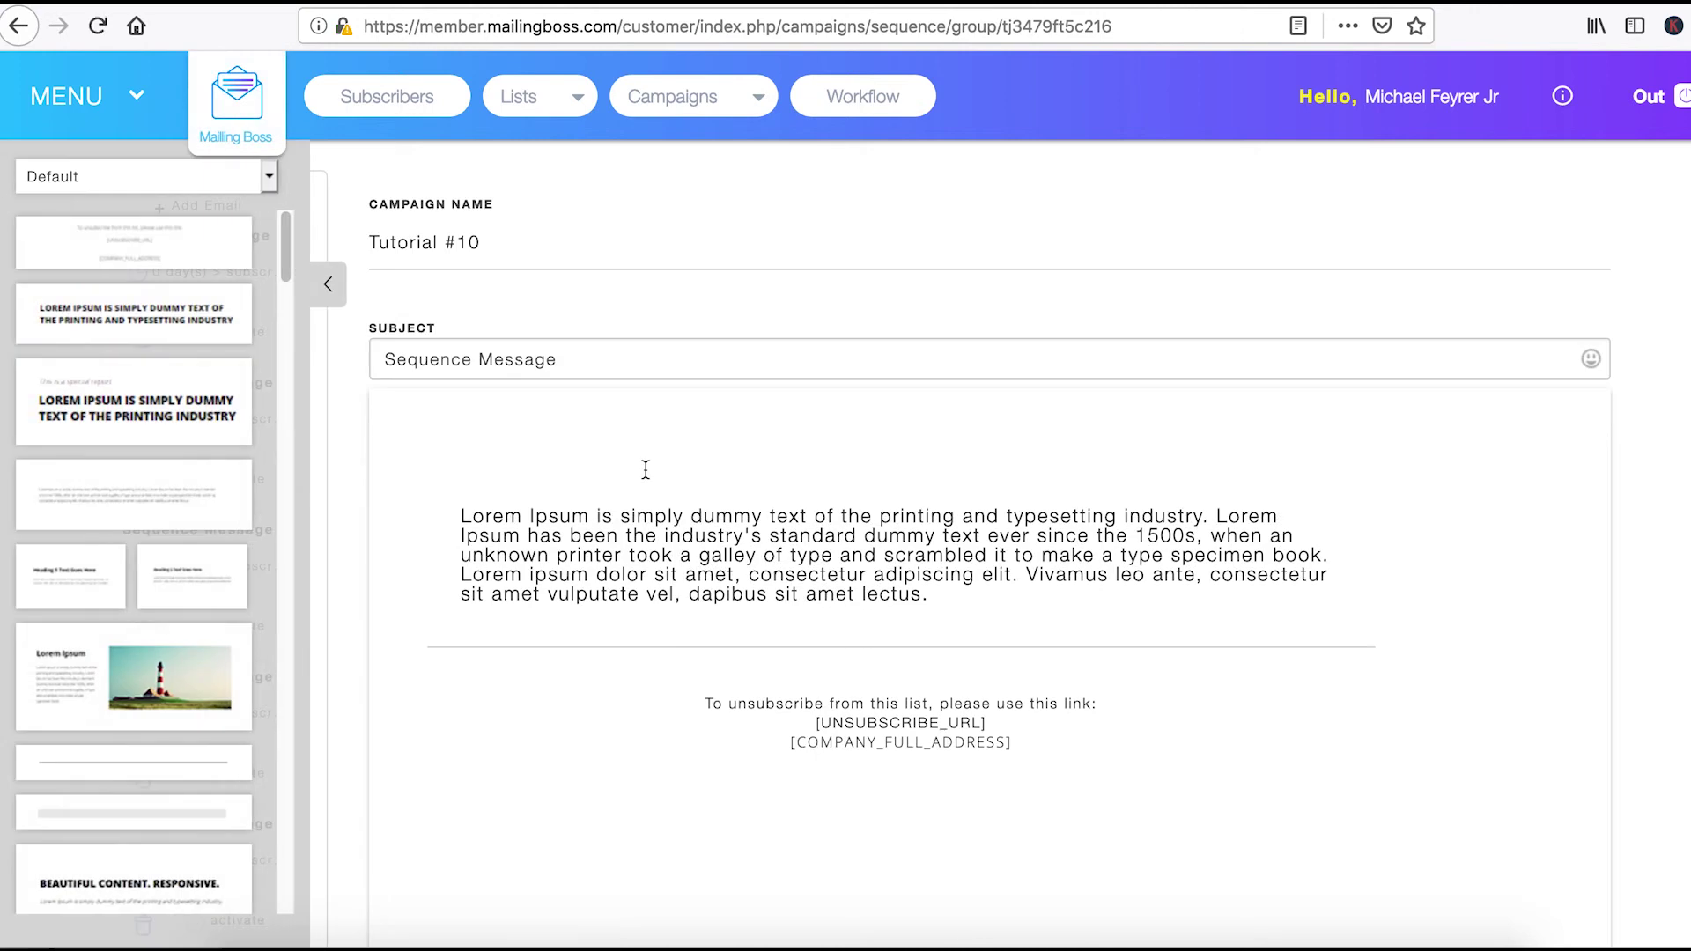
# Reveal the sequence's email list and check the Welcome Message's send timing options, closing them without saving
pyautogui.scroll(-3, 647, 470)
pyautogui.scroll(3, 645, 470)
pyautogui.click(322, 288)
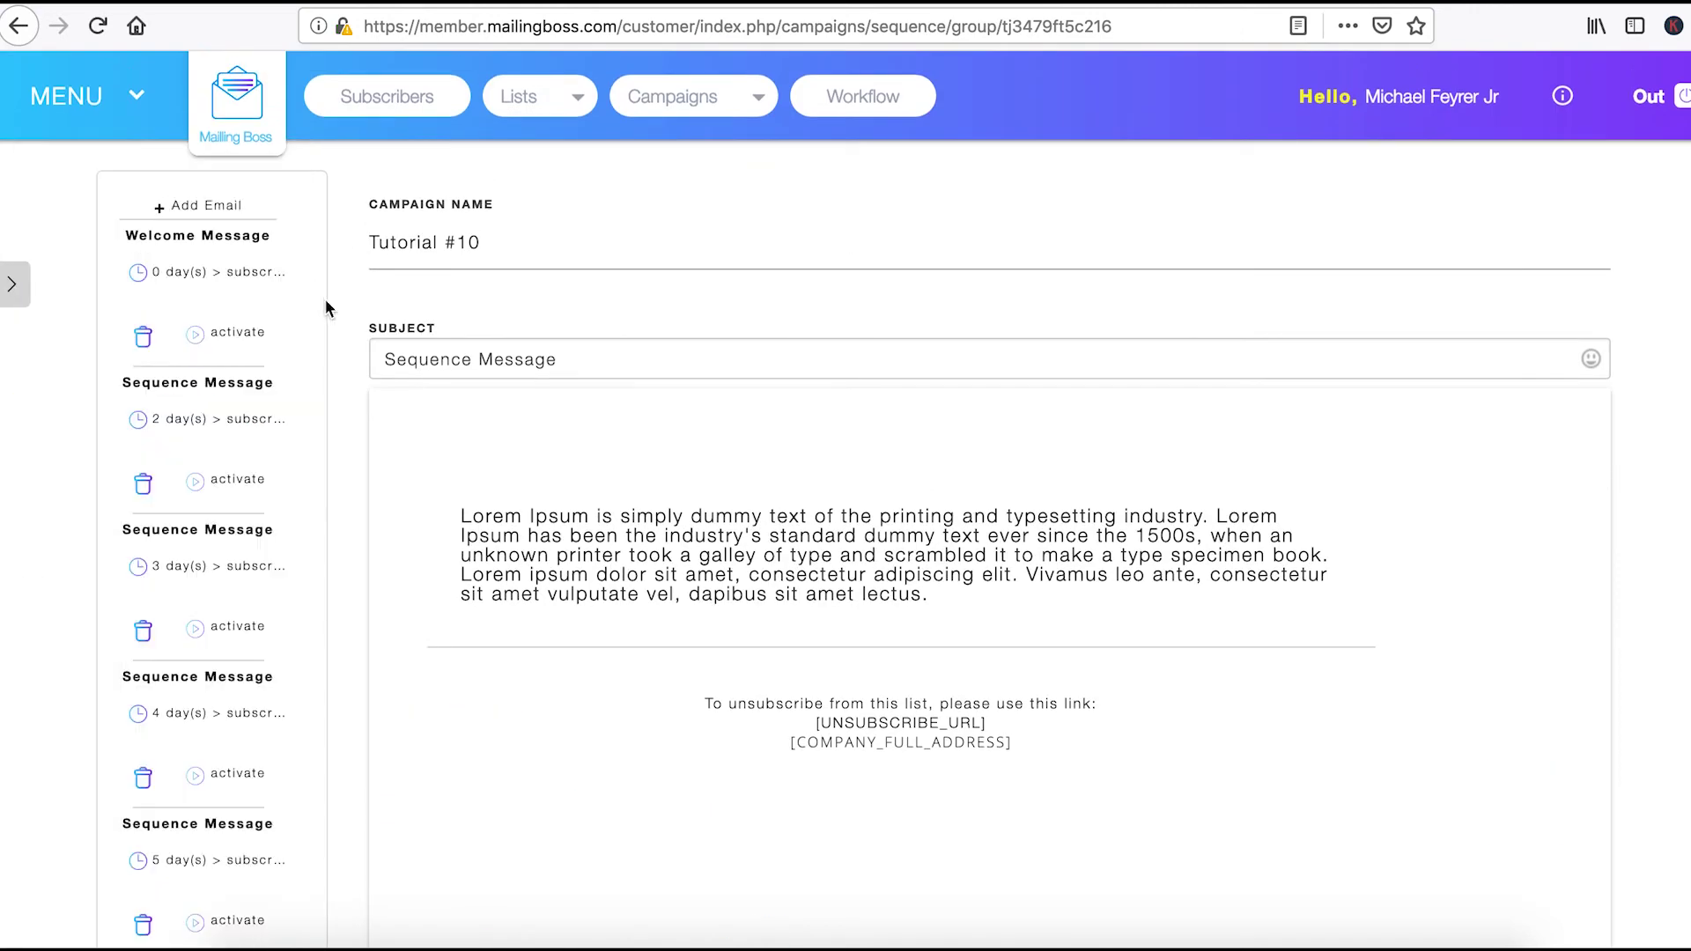
pyautogui.click(193, 274)
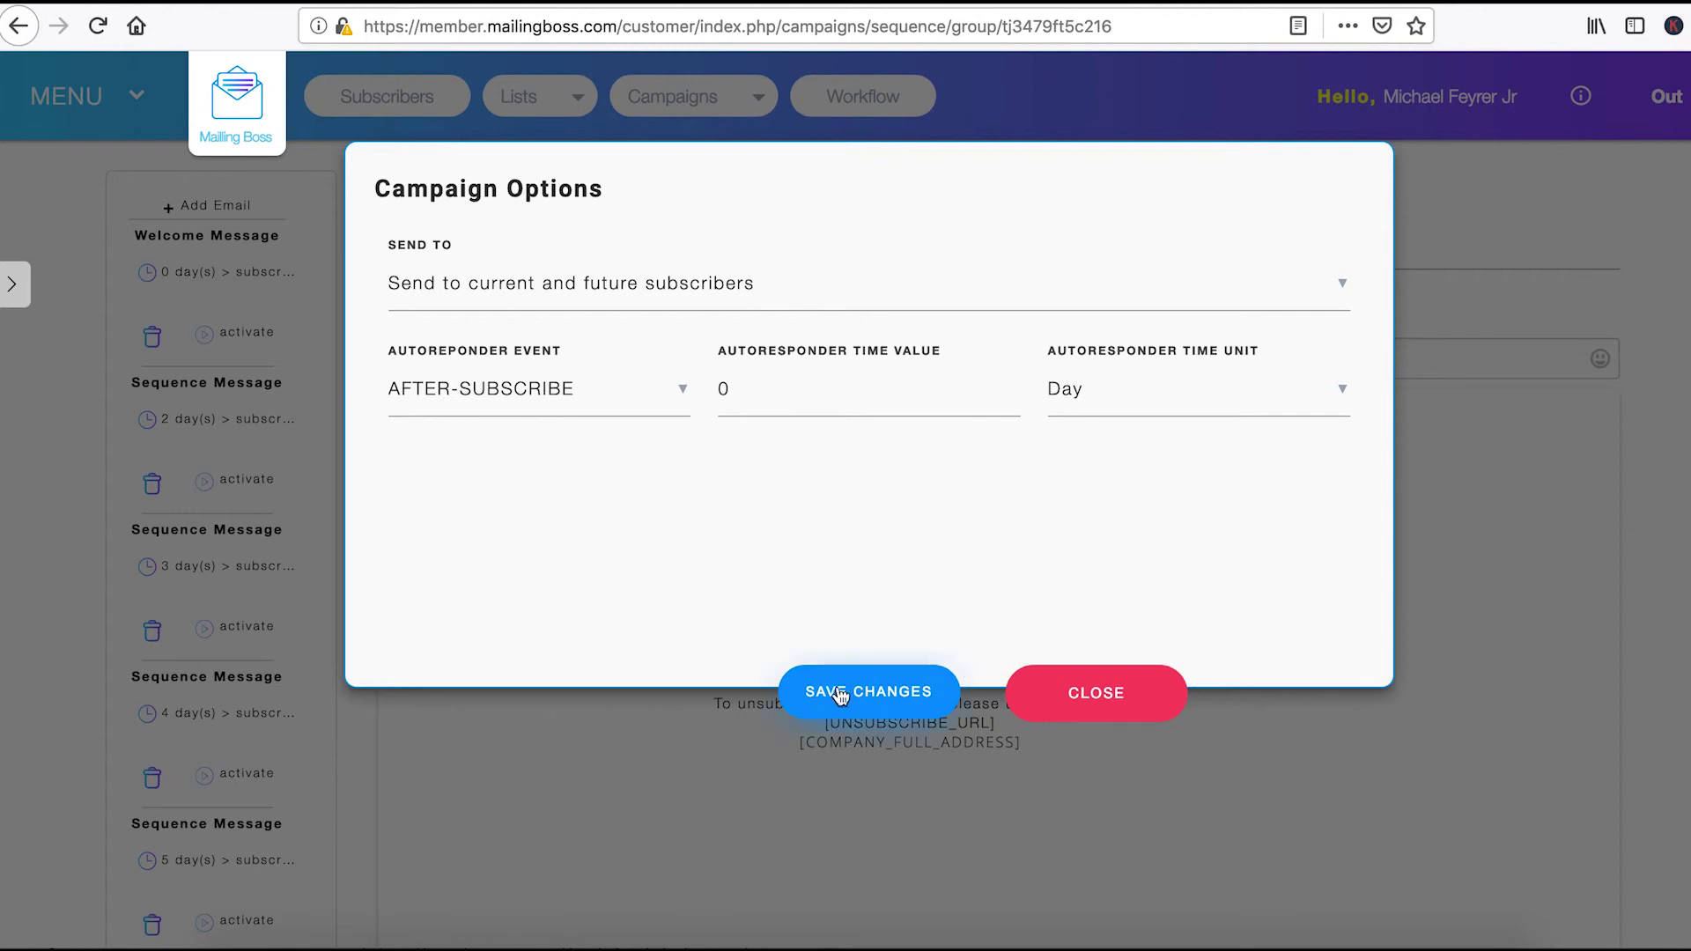
pyautogui.click(1016, 699)
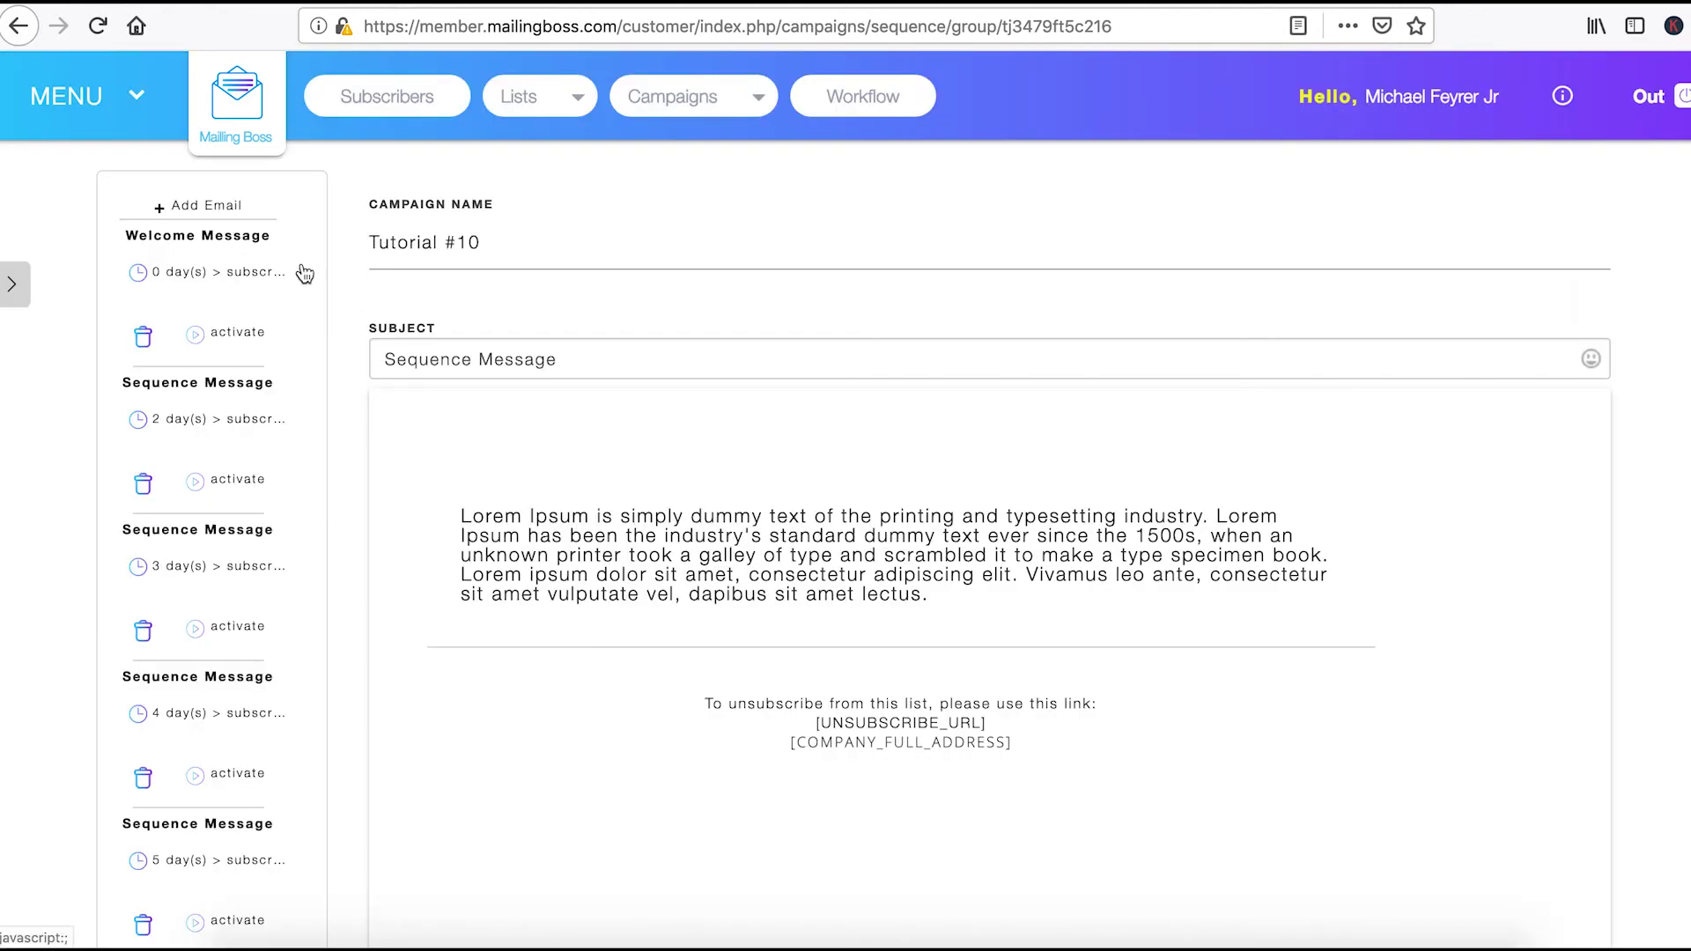
# Examine the content of the Welcome Message and the 2-day Sequence Message, and reload the sequence page
pyautogui.click(211, 238)
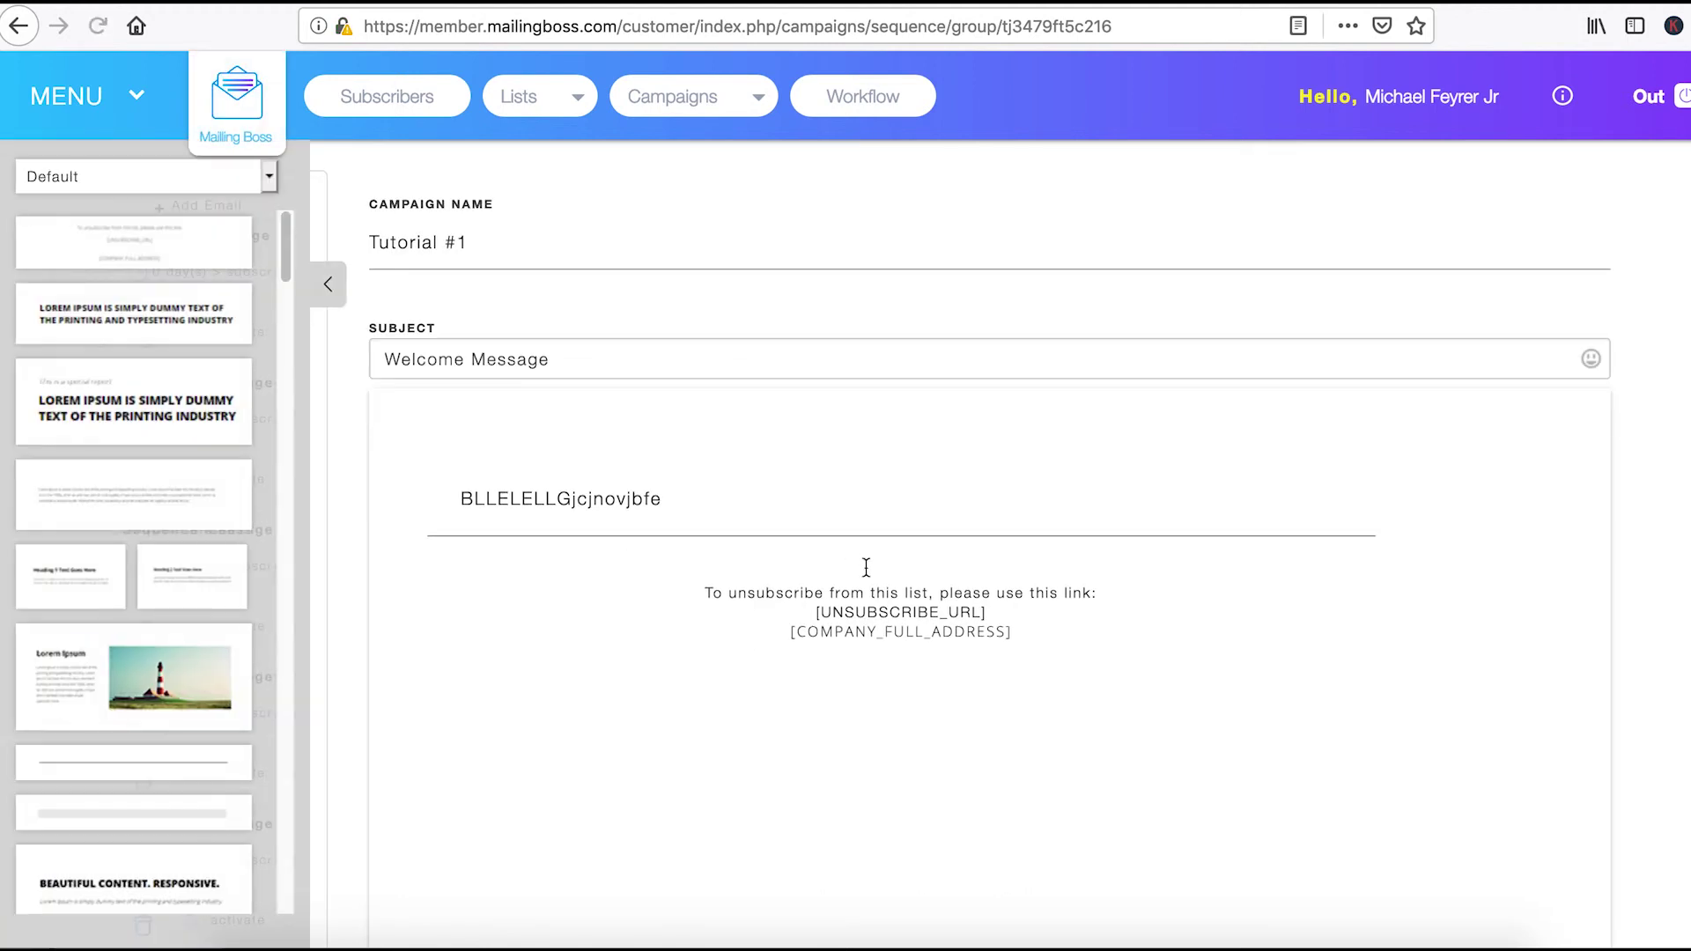
pyautogui.click(330, 283)
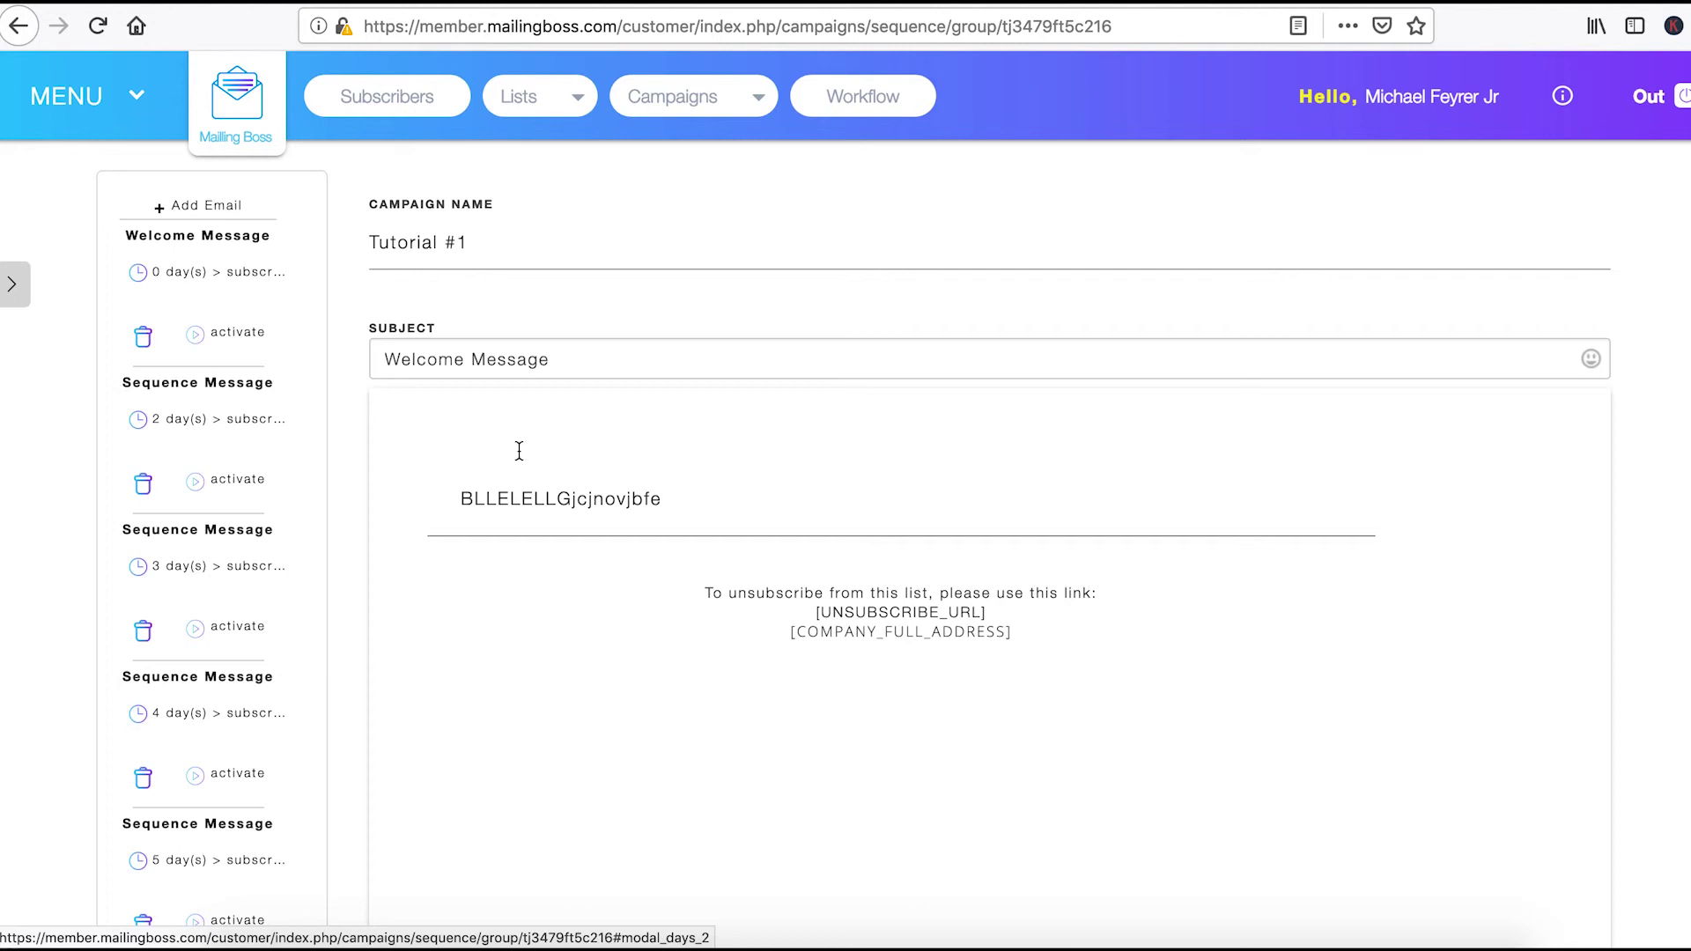
pyautogui.click(189, 380)
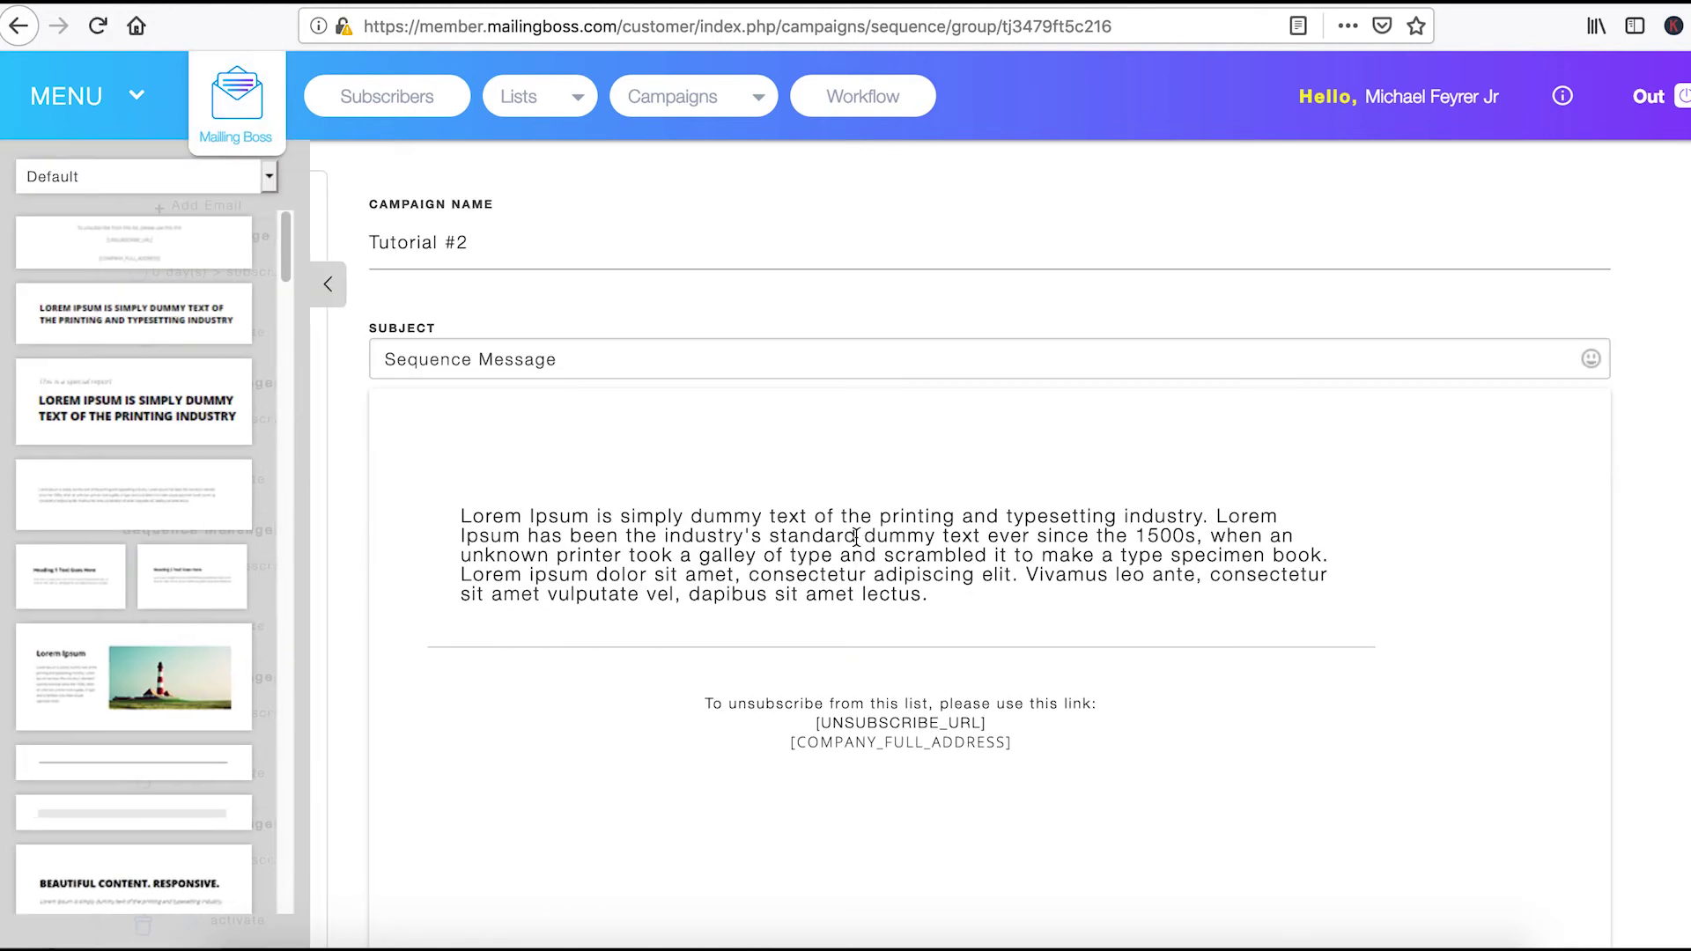
pyautogui.click(322, 284)
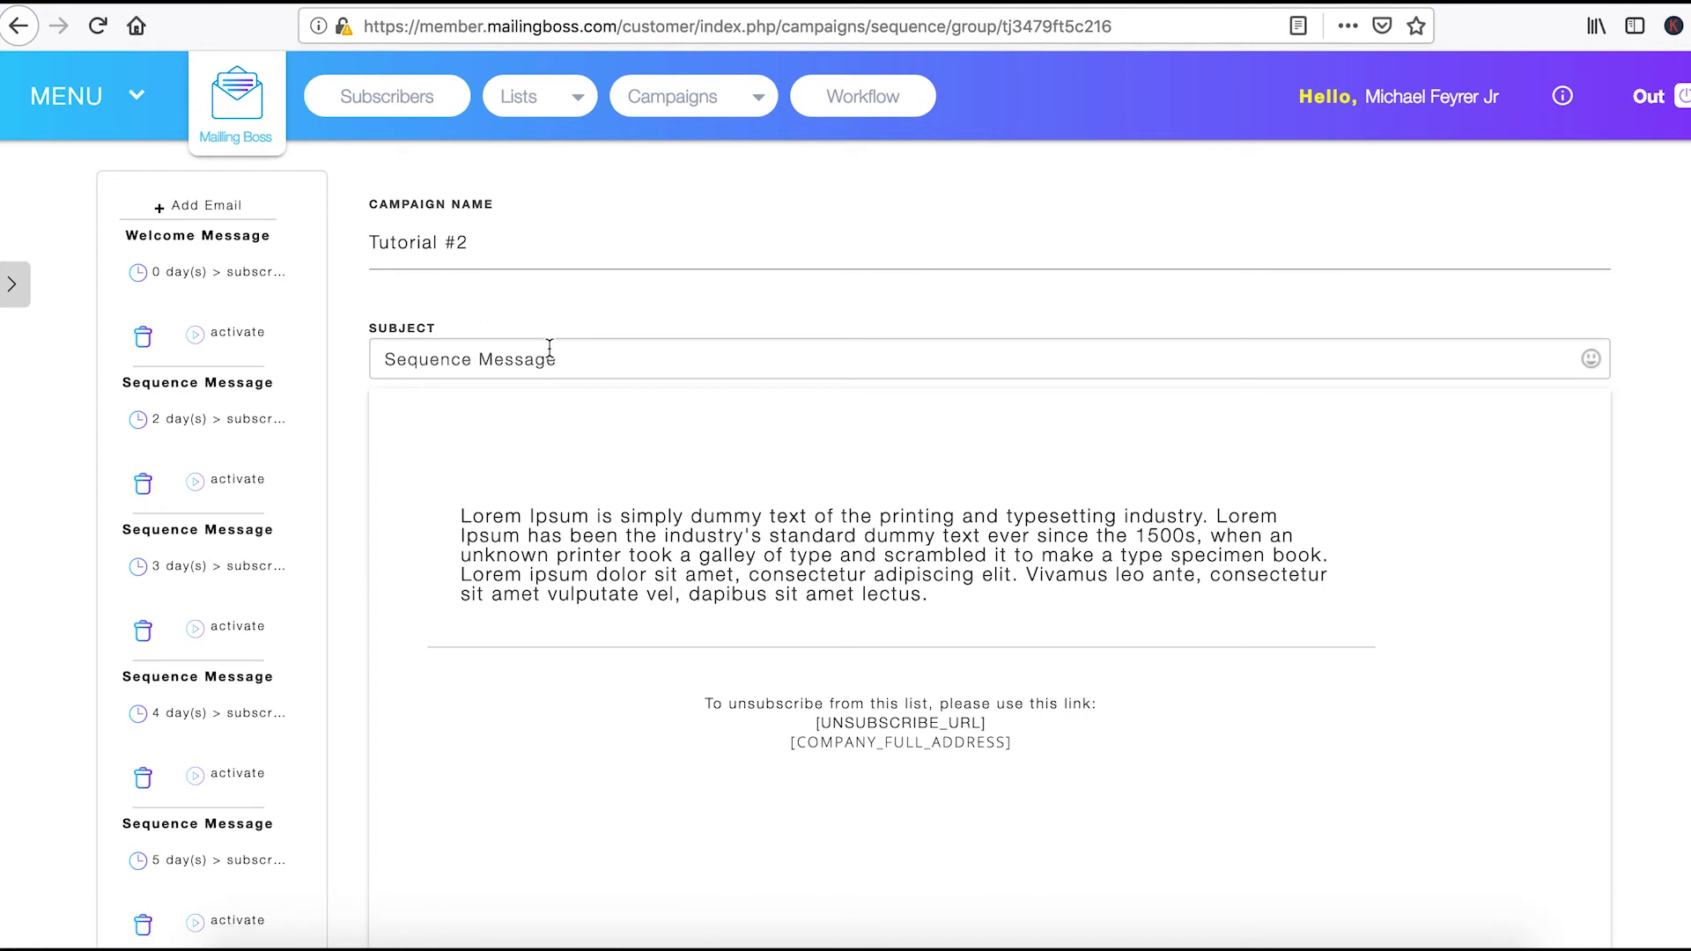
pyautogui.press('super+r')
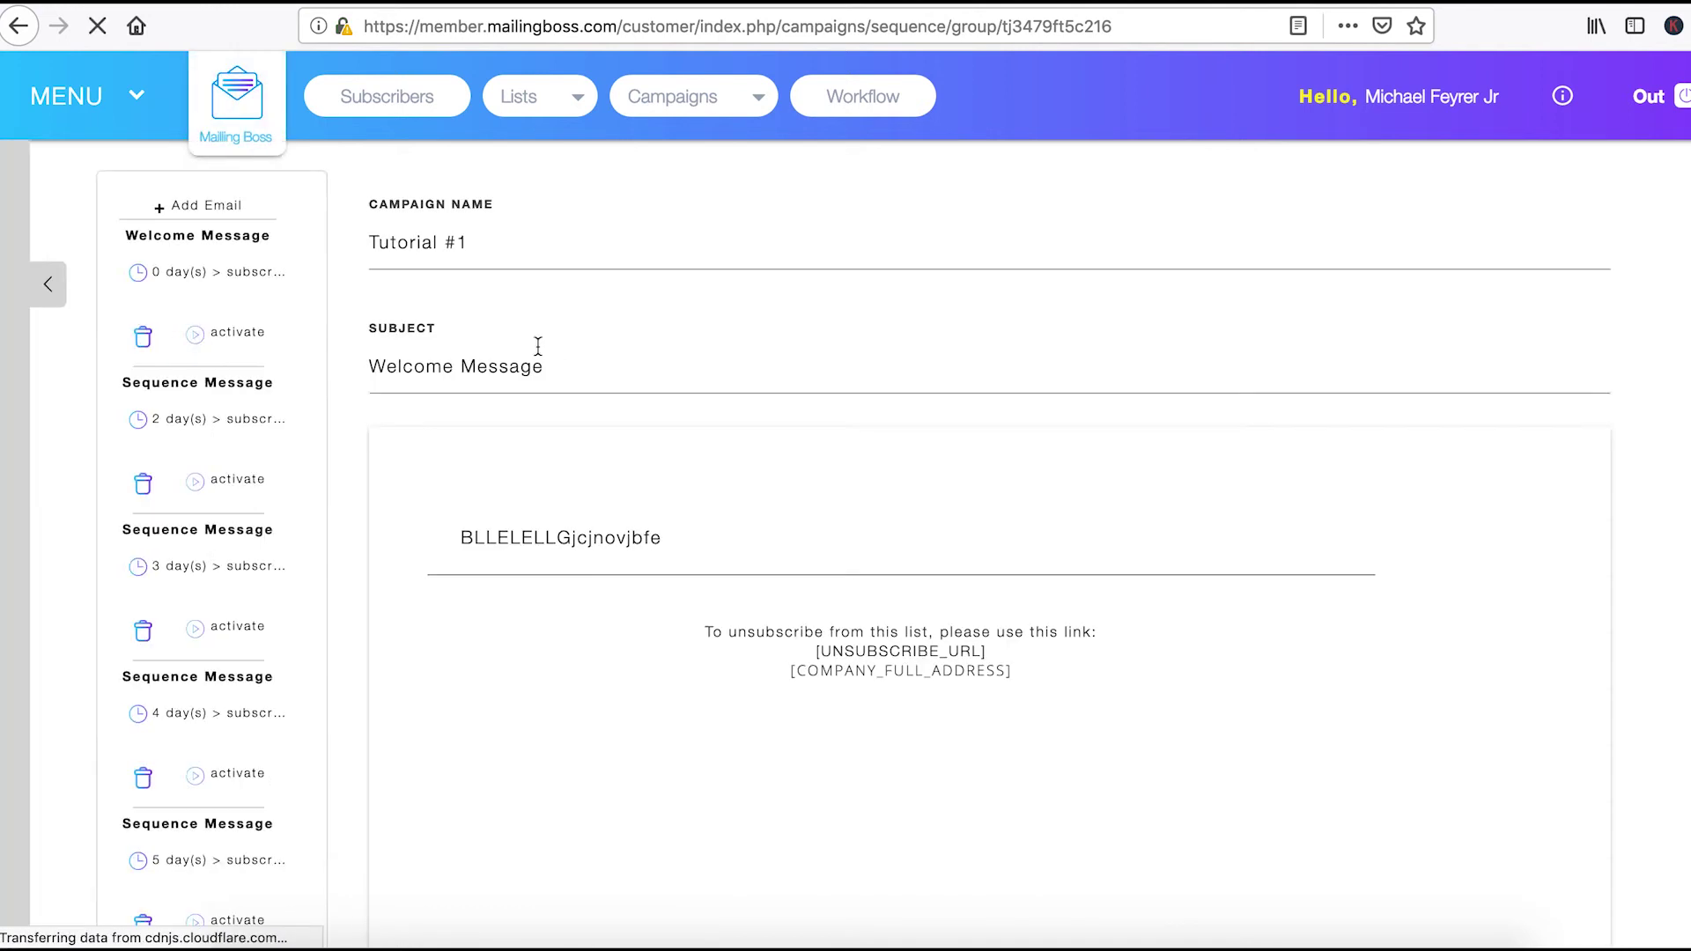
# Insert the "This is a special report" heading block beneath the Welcome Message's text and place the cursor in its first line
pyautogui.moveTo(132, 401); pyautogui.dragTo(858, 525)
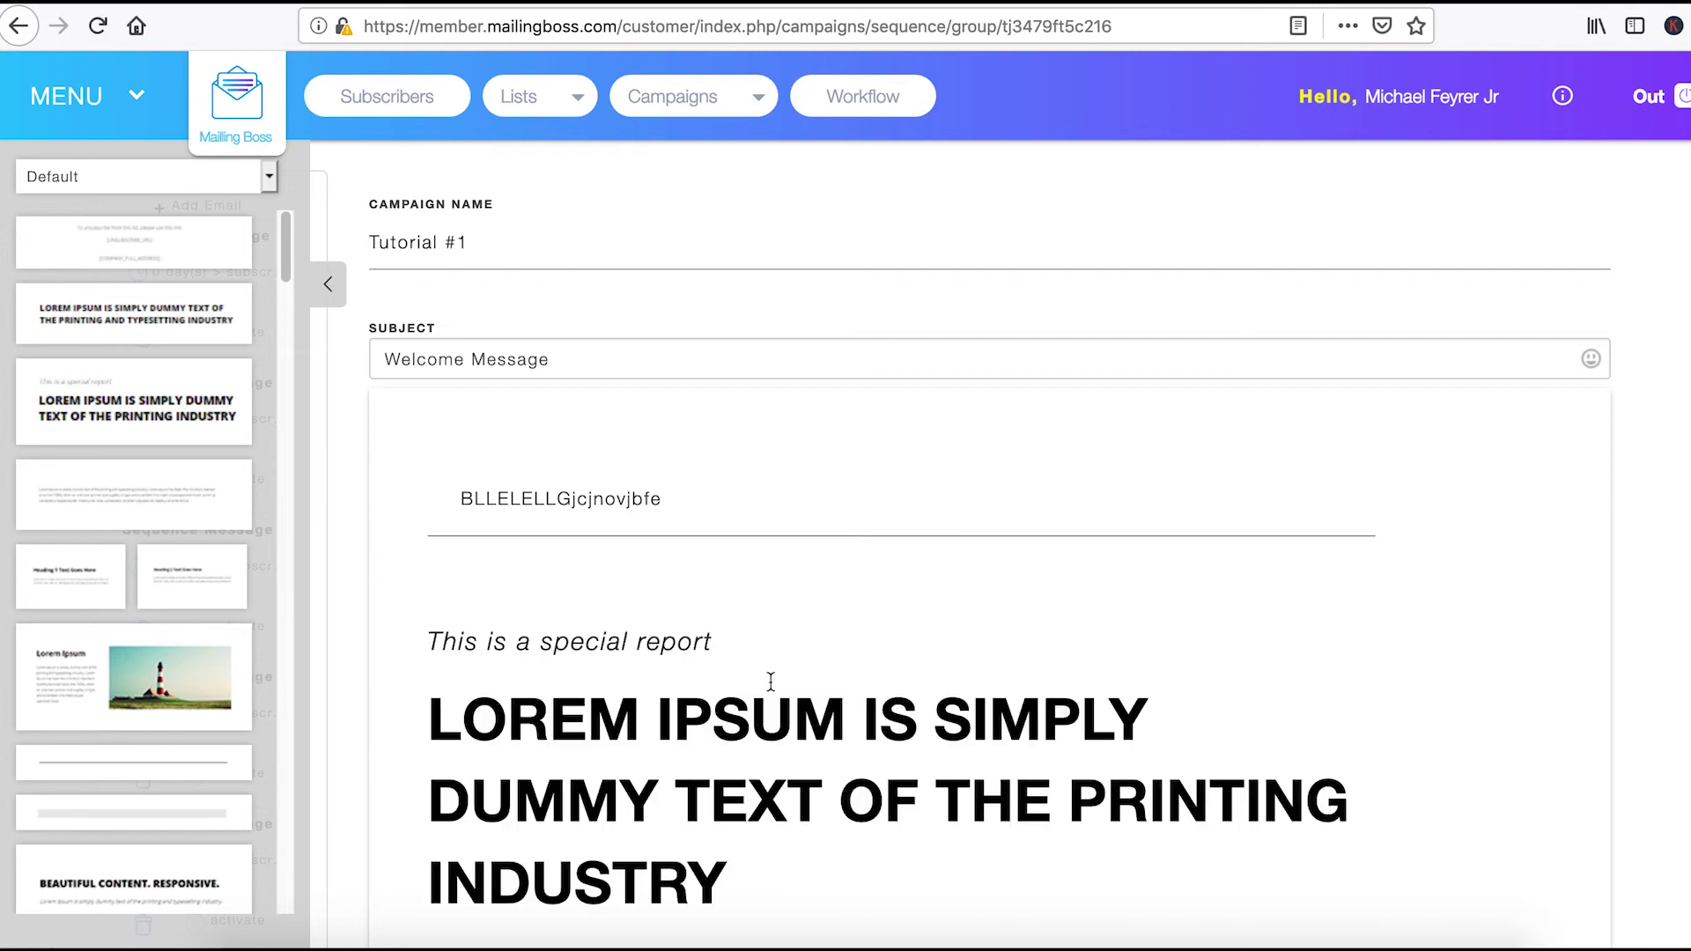
pyautogui.scroll(-1, 771, 681)
pyautogui.moveTo(429, 660); pyautogui.dragTo(457, 585)
pyautogui.click(628, 566)
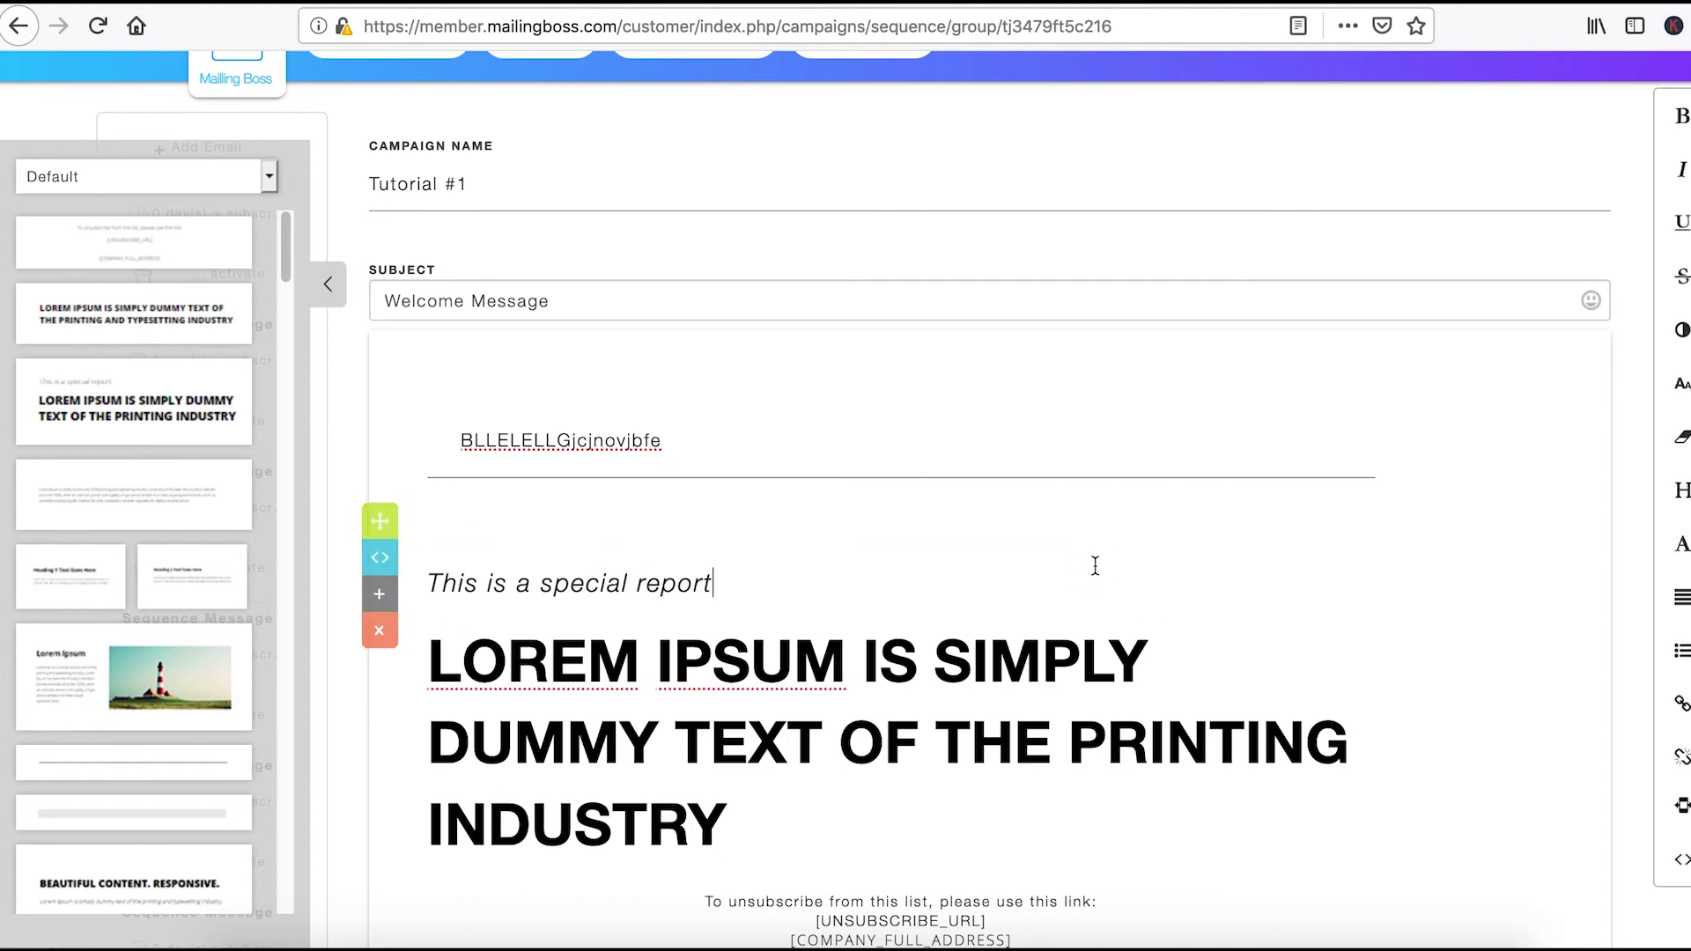
# Delete the special report heading block from the Welcome Message
pyautogui.rightClick(1092, 562)
pyautogui.click(881, 601)
pyautogui.click(380, 629)
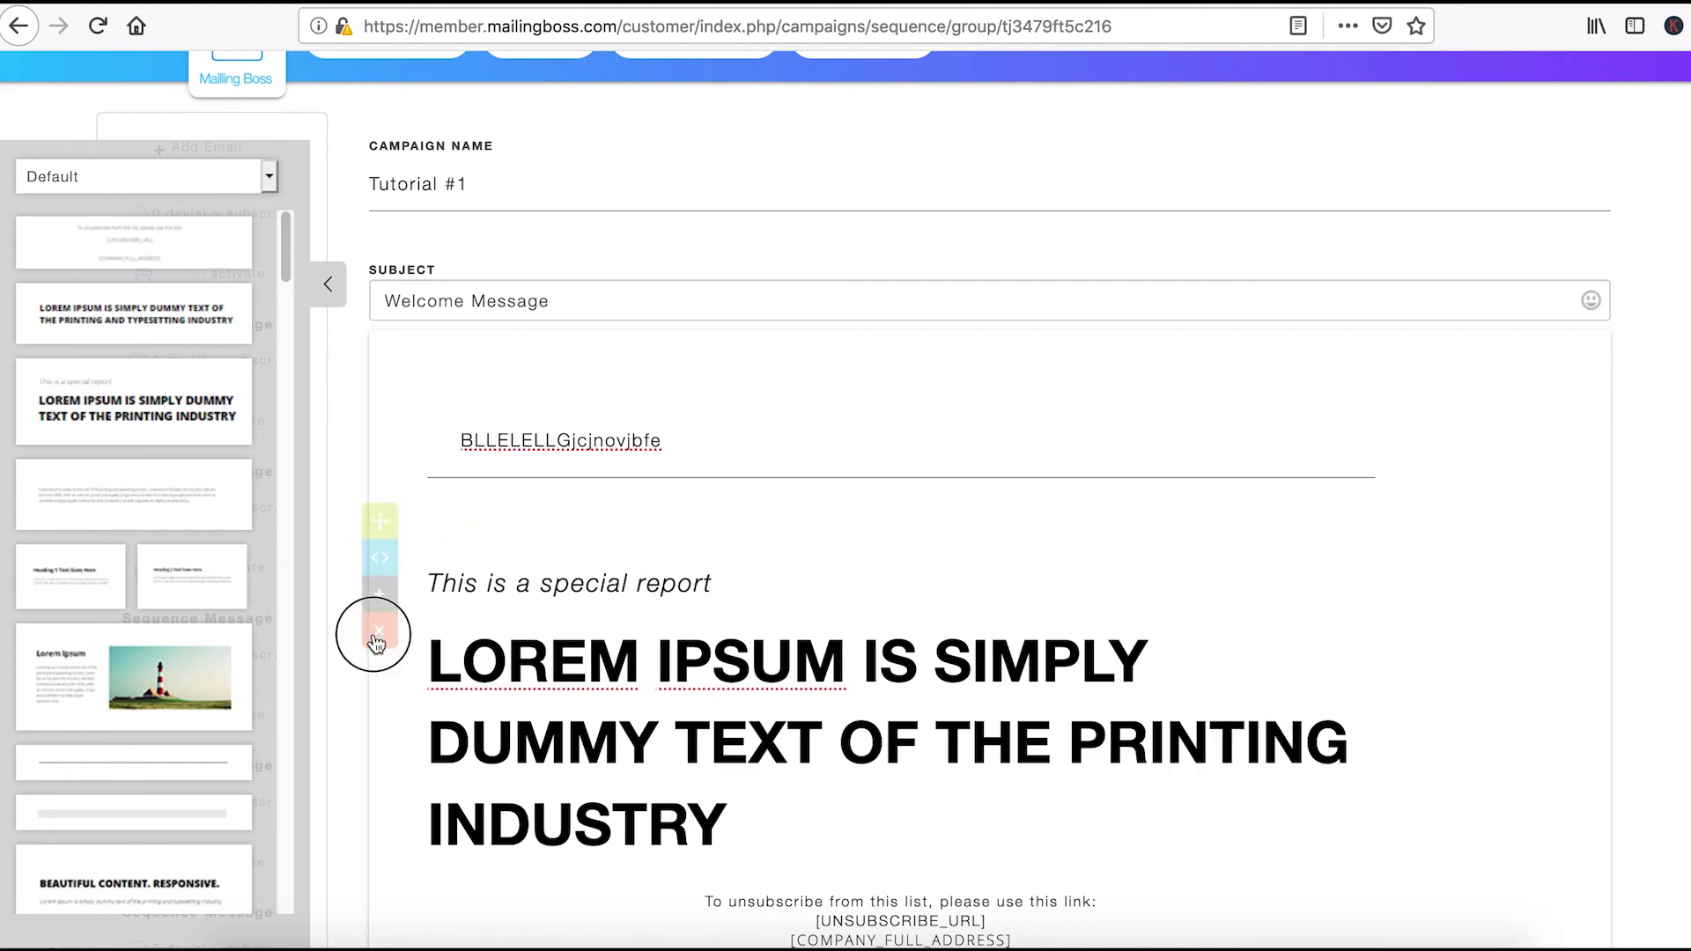
pyautogui.click(920, 539)
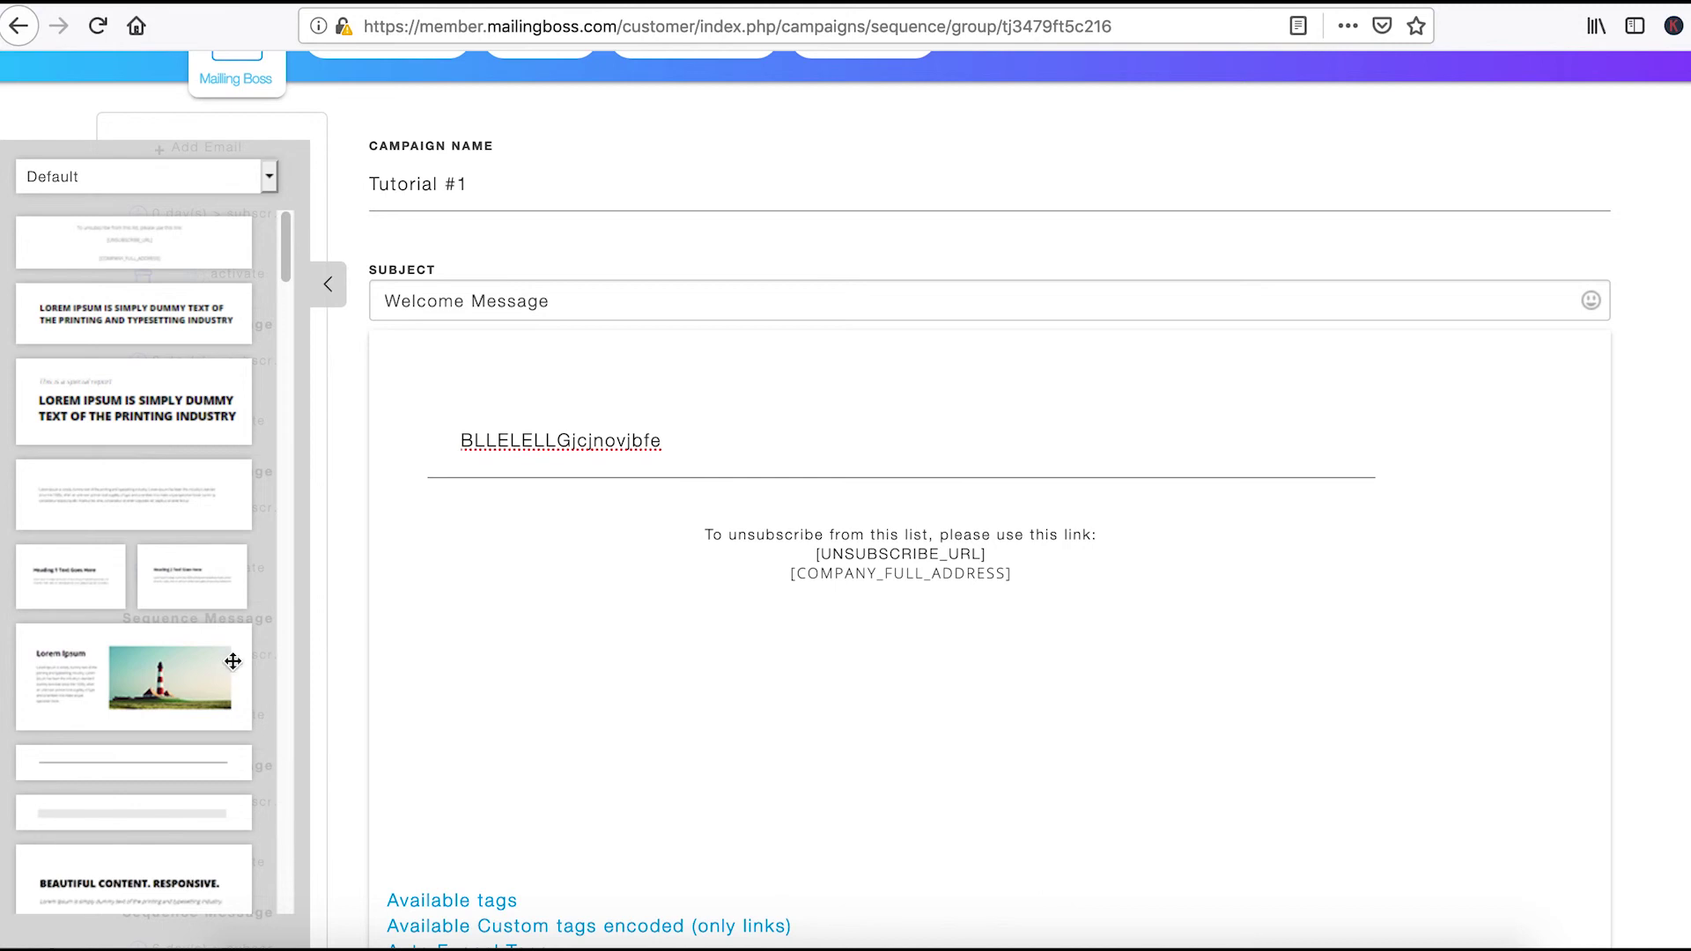
# Add the Lorem Ipsum block with the lighthouse image beneath the Welcome Message's text and browse Downloads for a replacement picture, cancelling the selection
pyautogui.moveTo(233, 660); pyautogui.dragTo(907, 498)
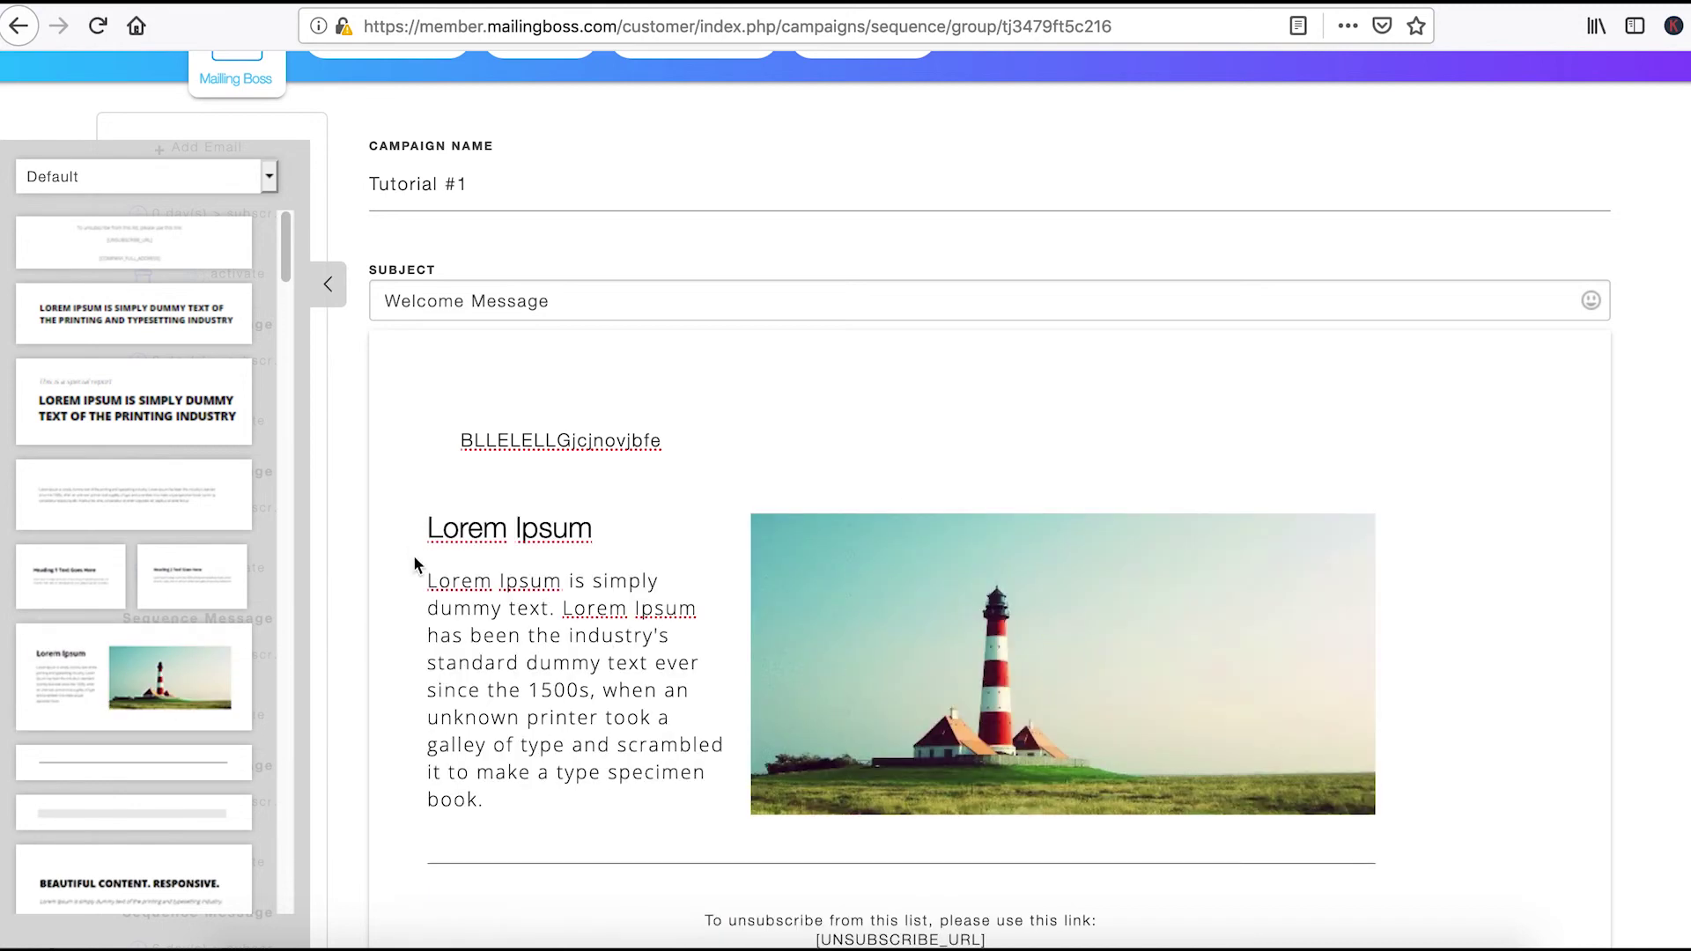
pyautogui.moveTo(416, 563); pyautogui.dragTo(1057, 670)
pyautogui.rightClick(946, 638)
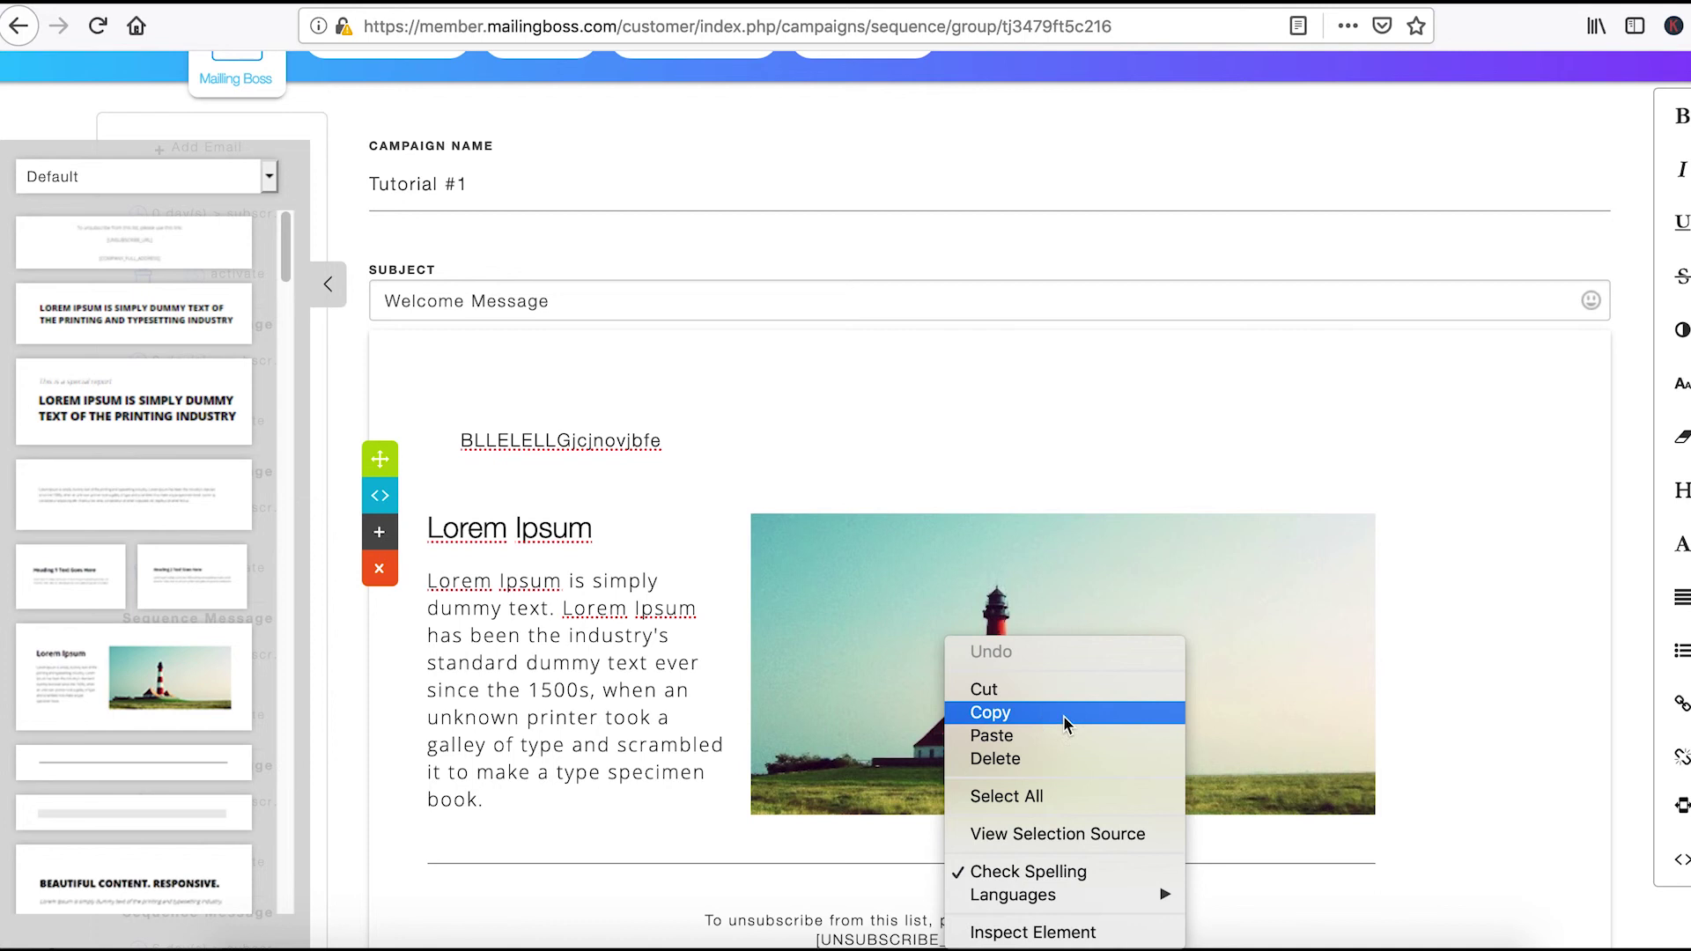
pyautogui.click(1019, 576)
pyautogui.click(1065, 669)
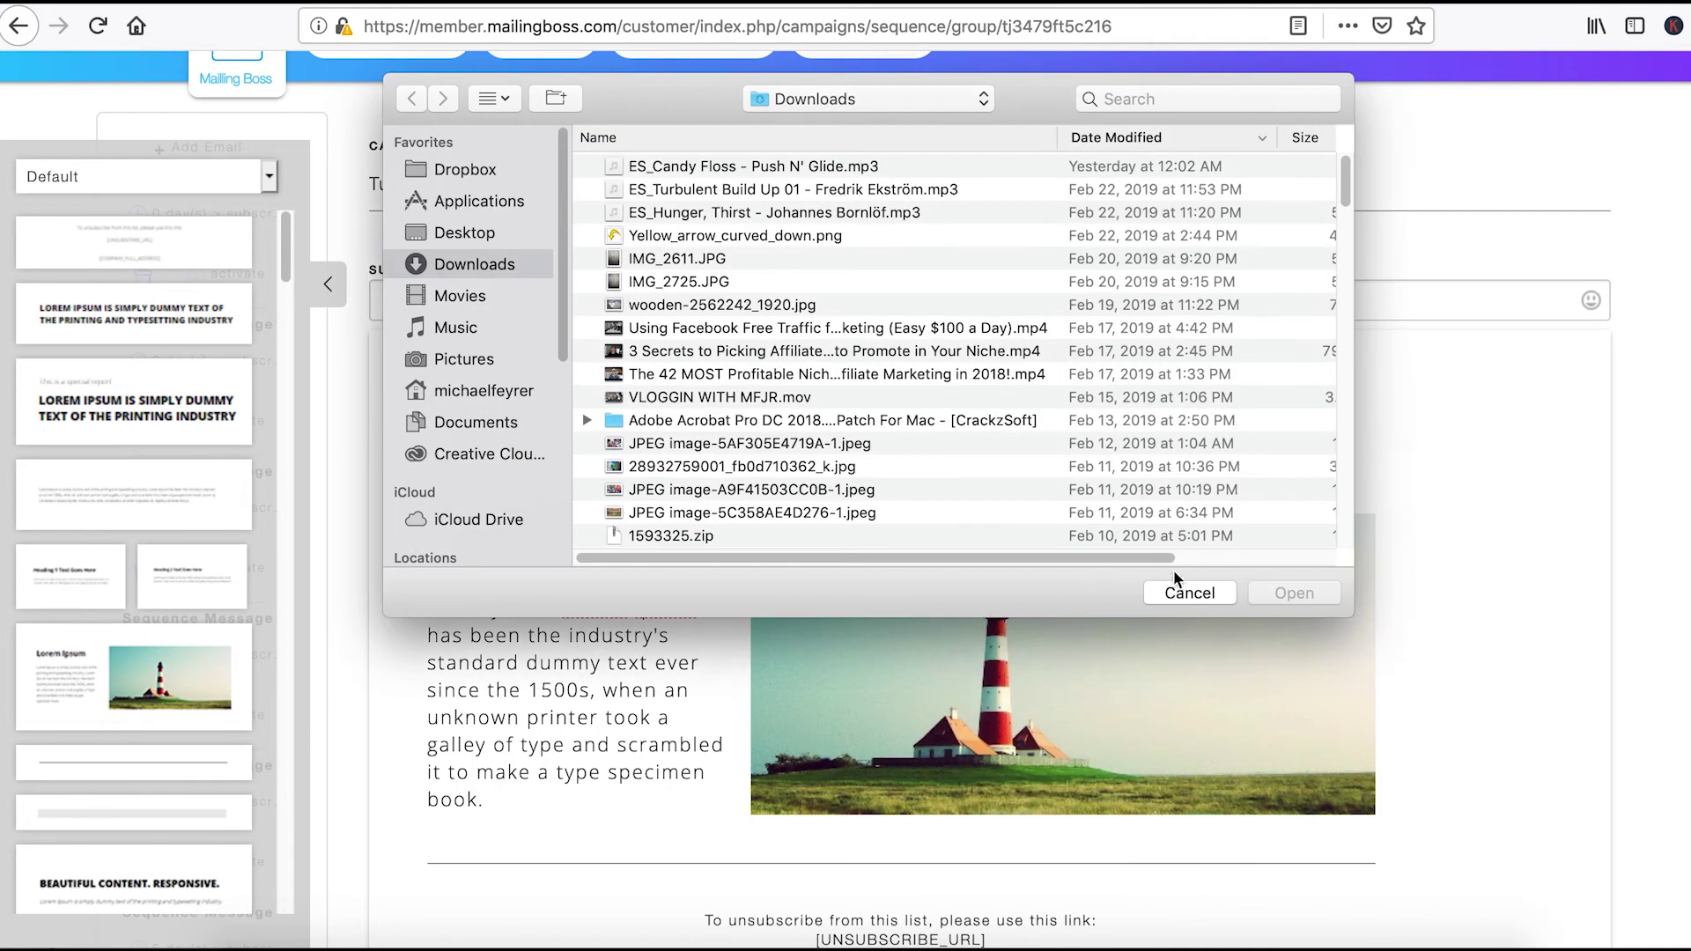
pyautogui.click(1194, 598)
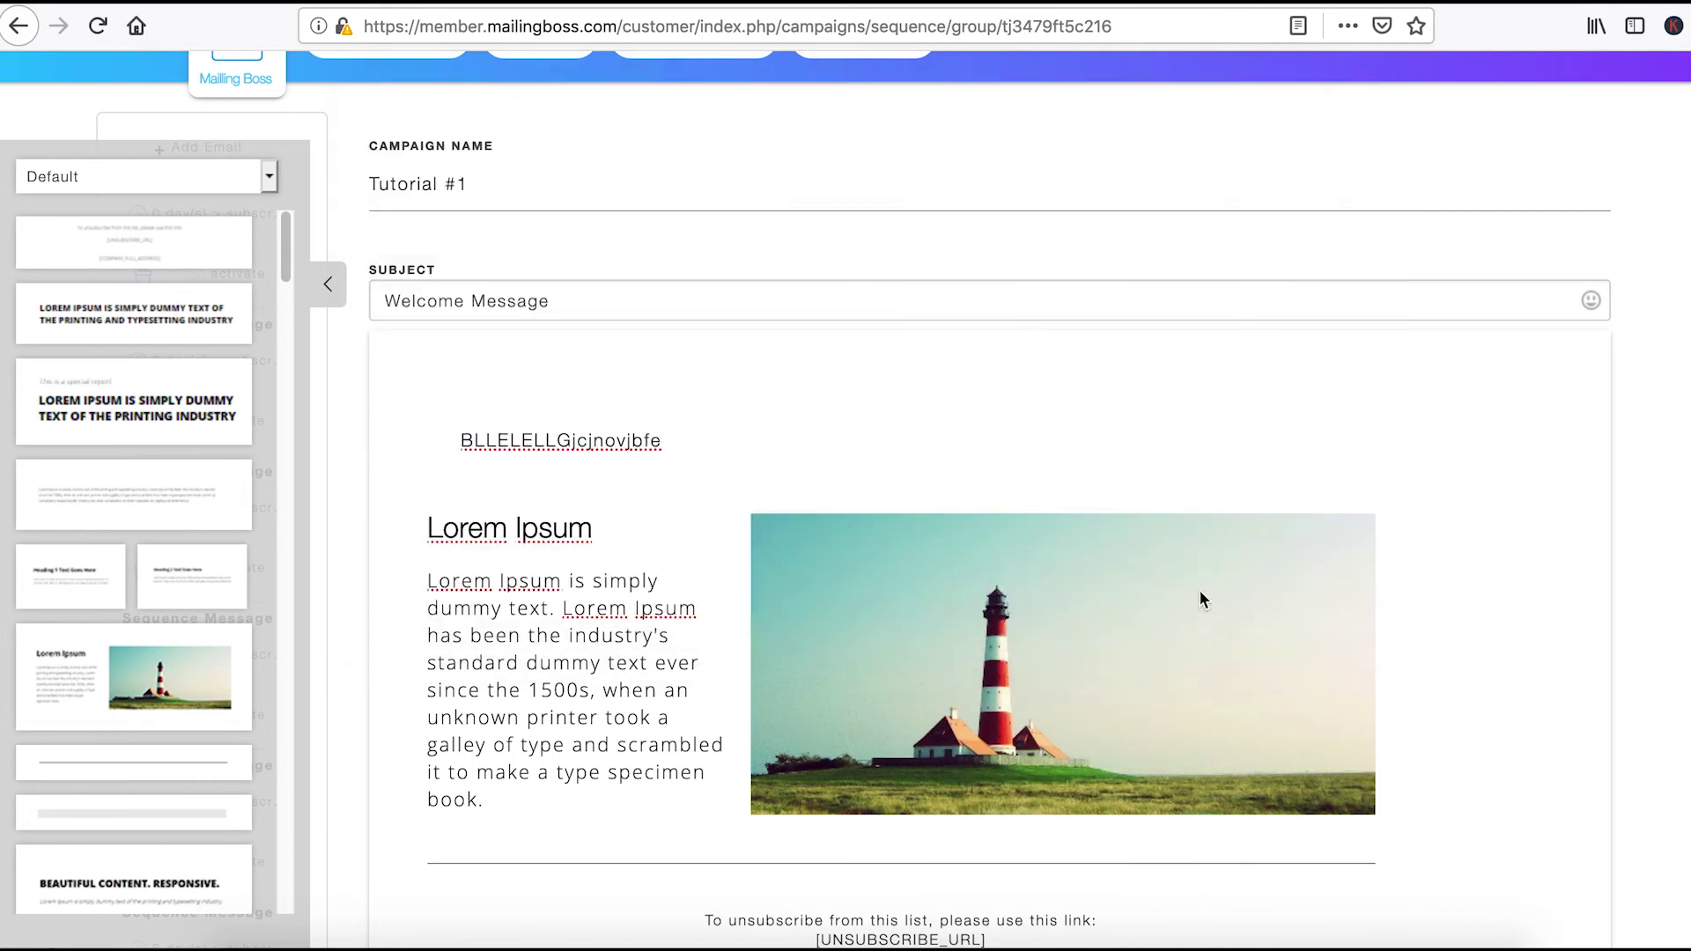
# Reveal the list of sequence emails again and go back to the MailingBoss dashboard
pyautogui.scroll(1, 801, 509)
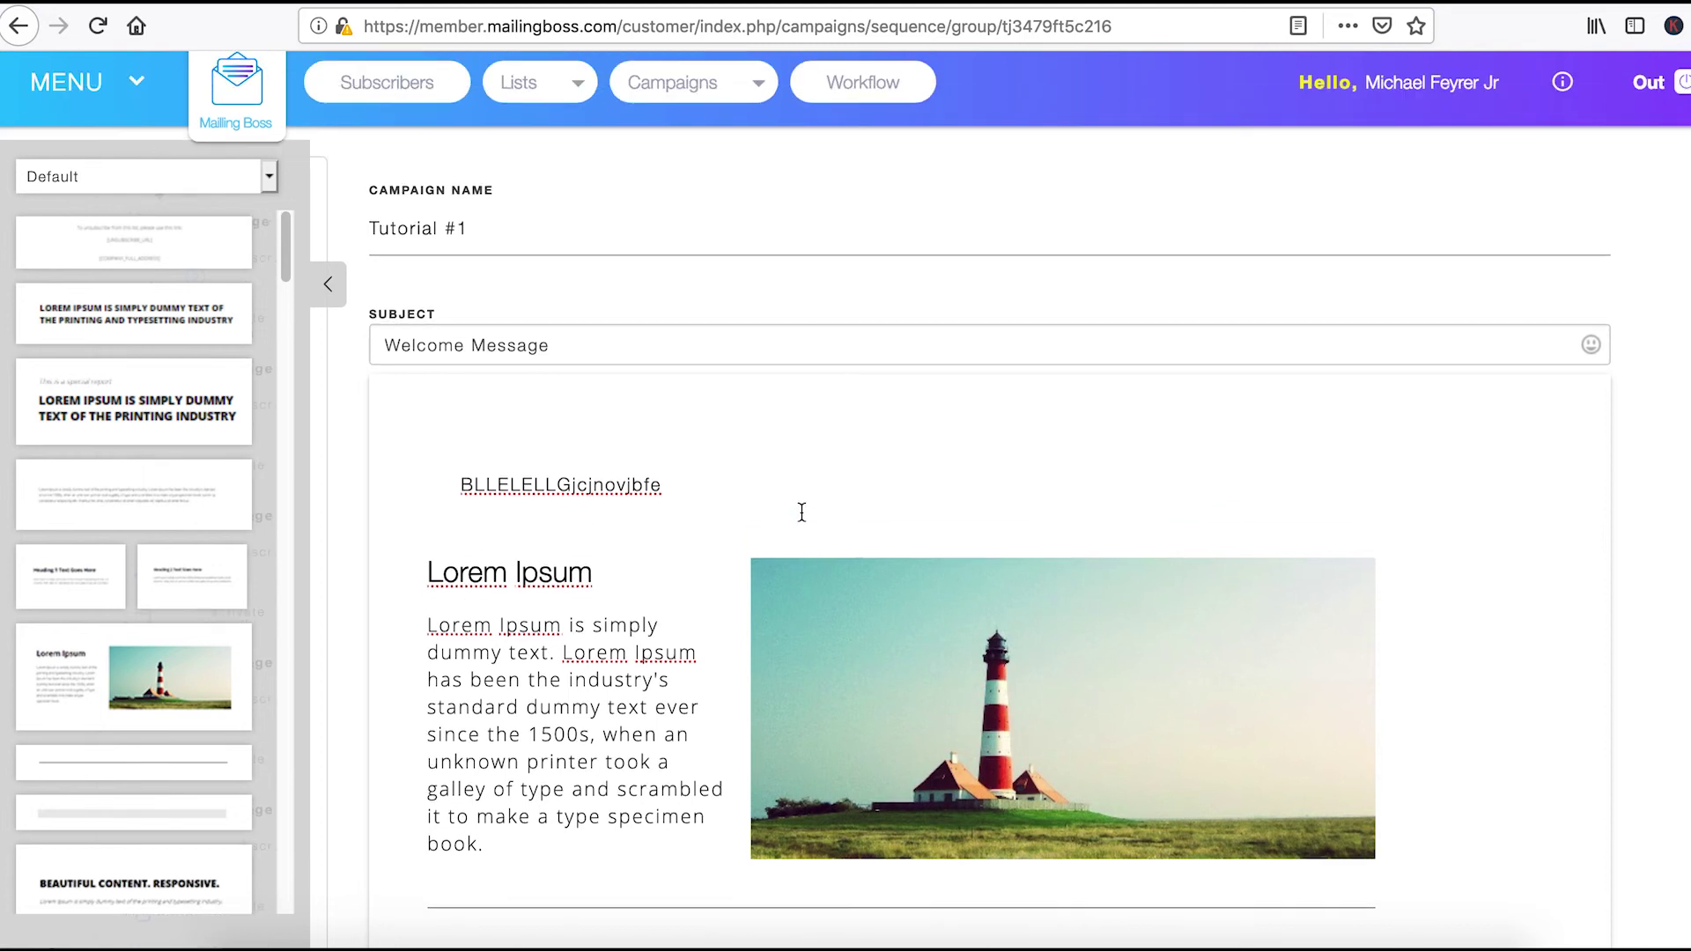
pyautogui.click(339, 302)
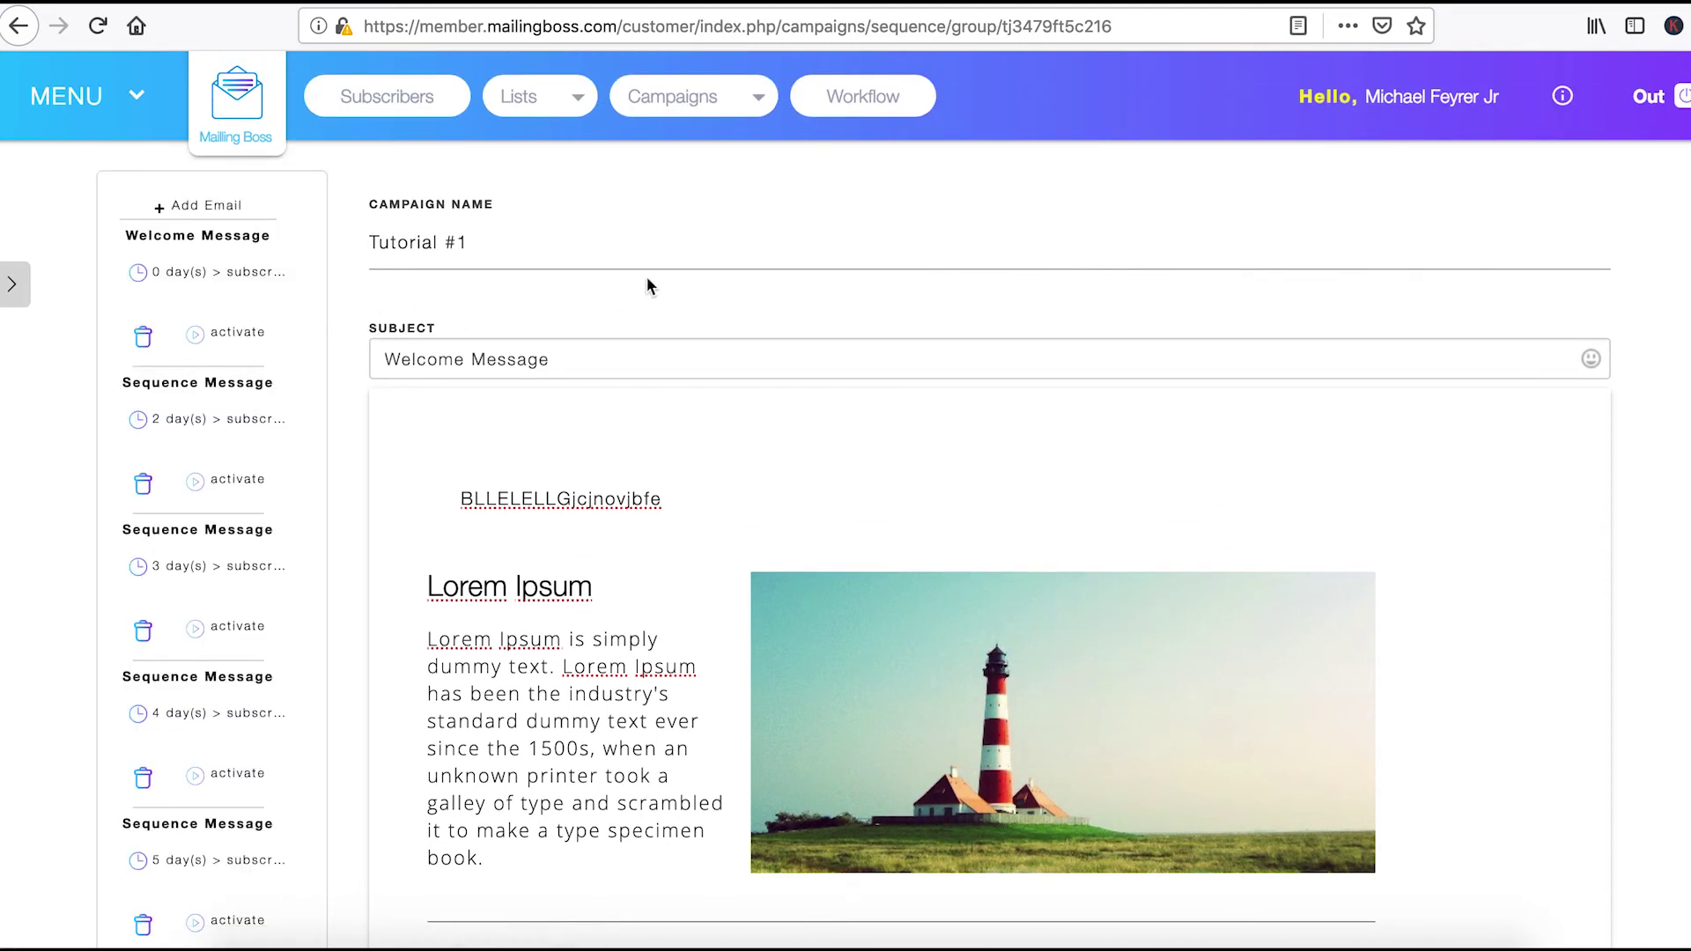
pyautogui.click(278, 134)
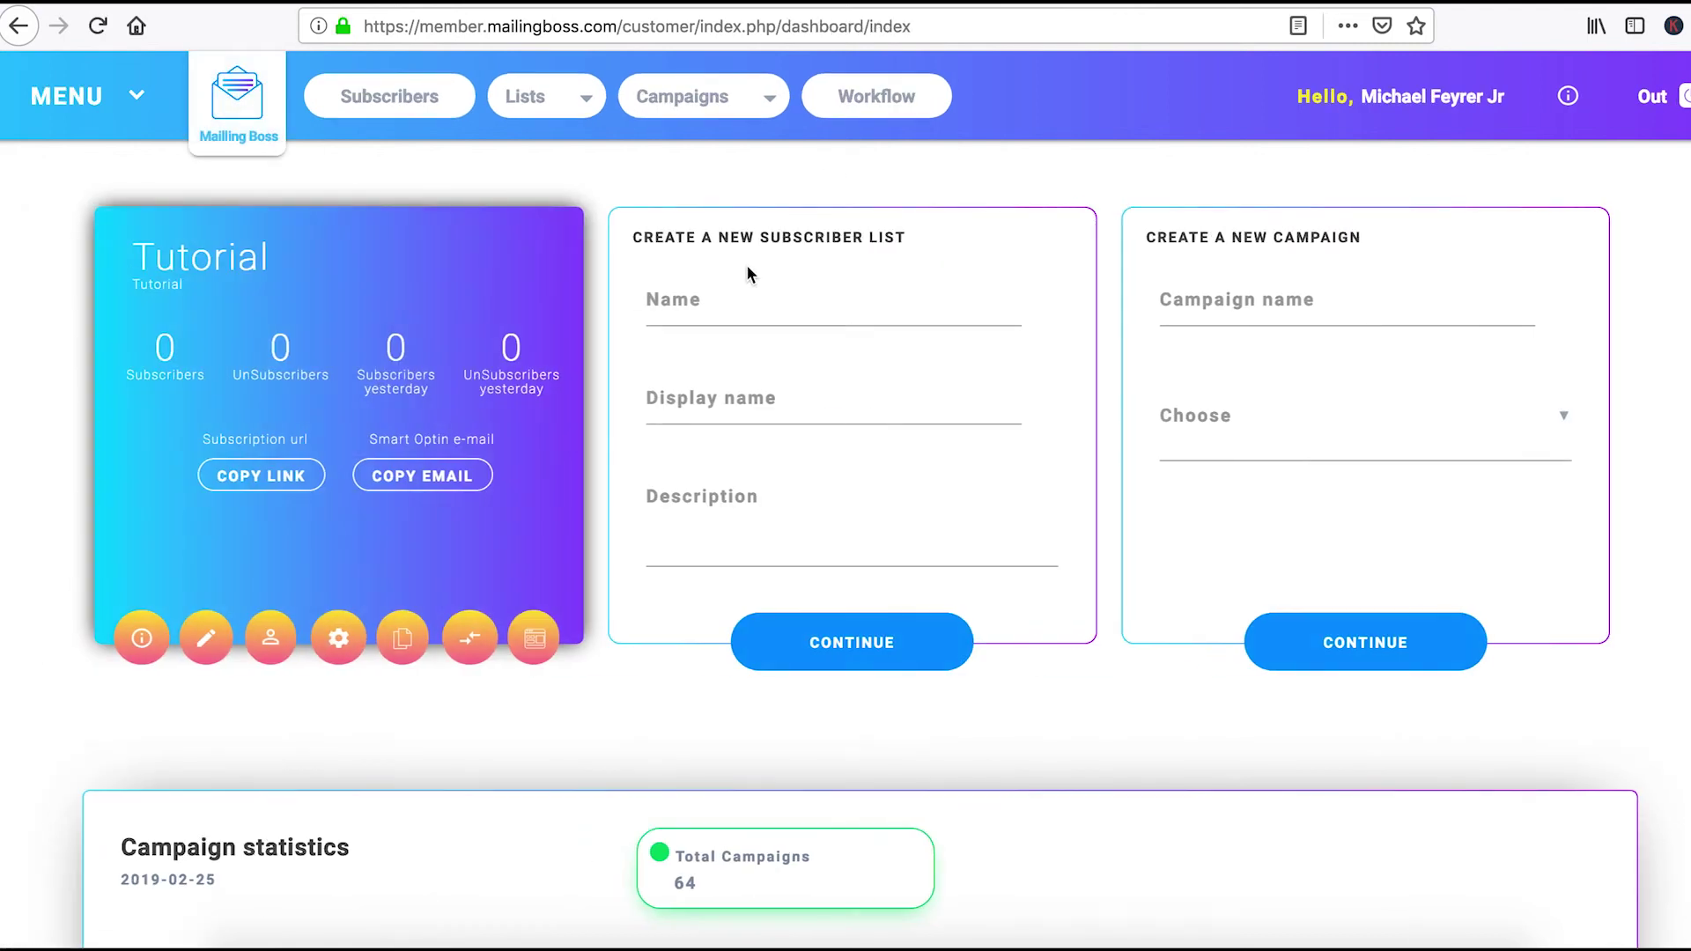